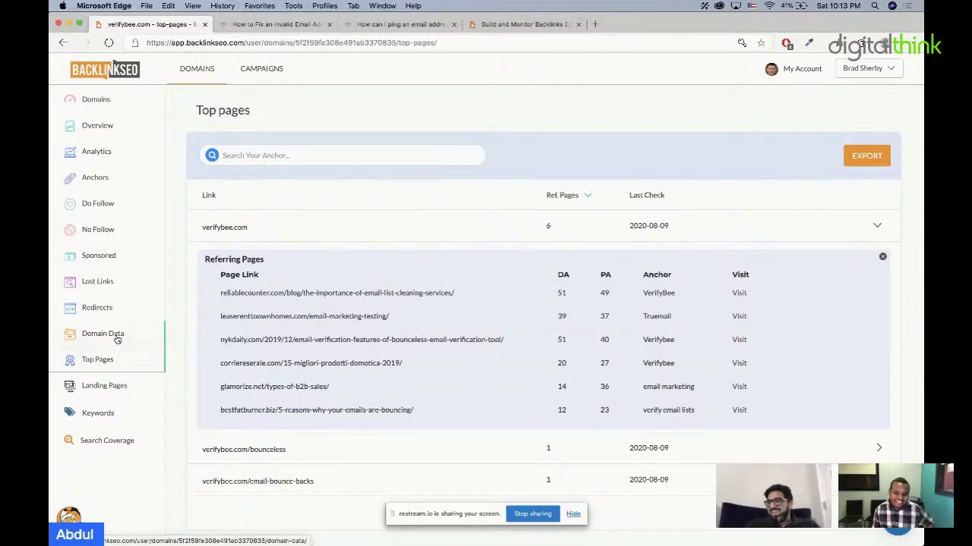
Step: Export the verifybee.com referring top pages to a CSV file, then go to Campaigns
{"action": "left_click_drag", "start_coordinate": [419, 423], "coordinate": [215, 296]}
{"action": "left_click", "coordinate": [866, 156]}
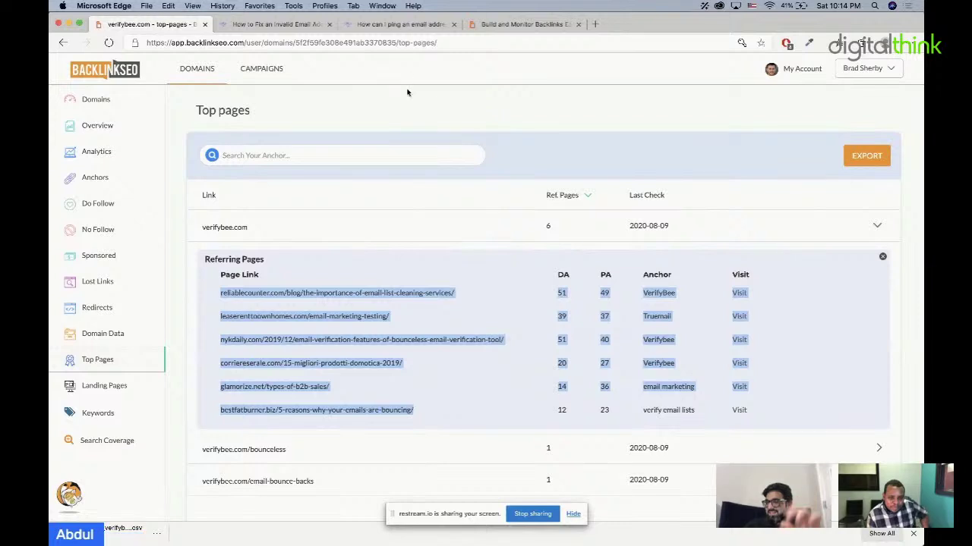
{"action": "left_click", "coordinate": [258, 76]}
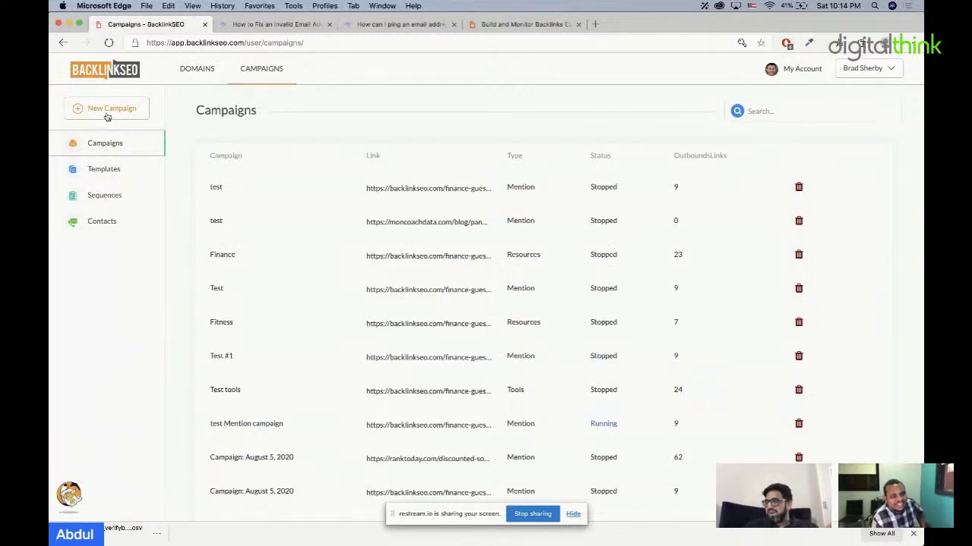
Step: Create a new campaign, 'Campaign: August 8, 2020', with The Skyscraper Technique as its type
{"action": "left_click", "coordinate": [108, 110]}
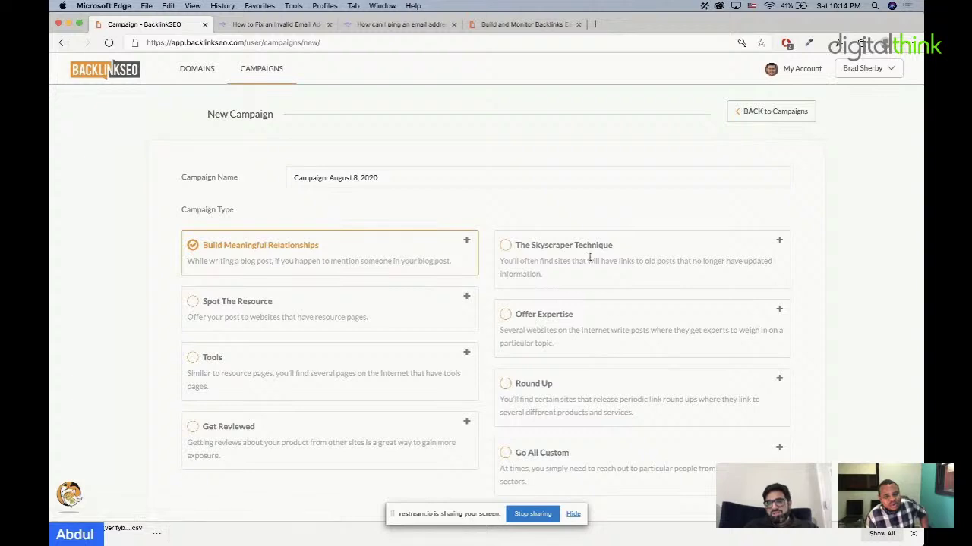
{"action": "left_click", "coordinate": [520, 245]}
{"action": "scroll", "coordinate": [587, 329], "scroll_direction": "down", "scroll_amount": 3}
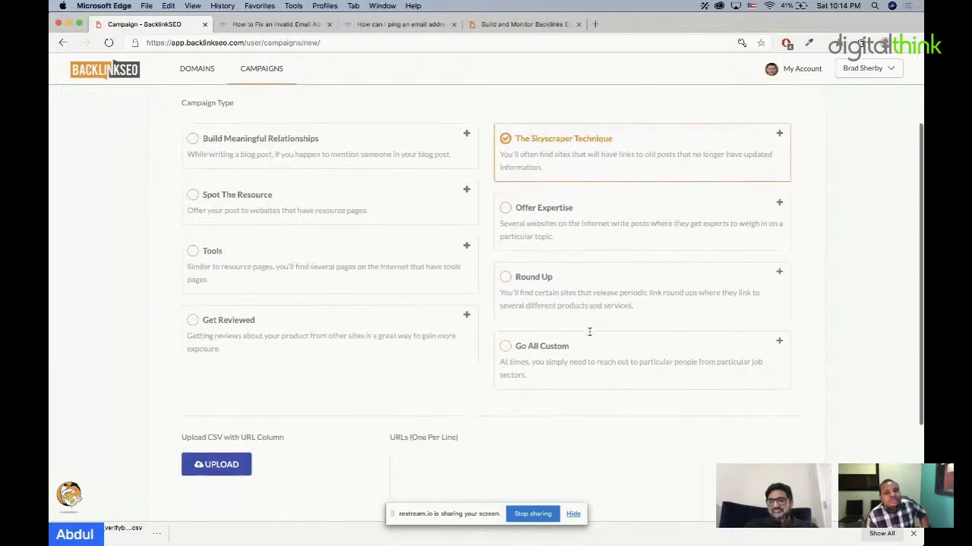
{"action": "scroll", "coordinate": [428, 446], "scroll_direction": "down", "scroll_amount": 2}
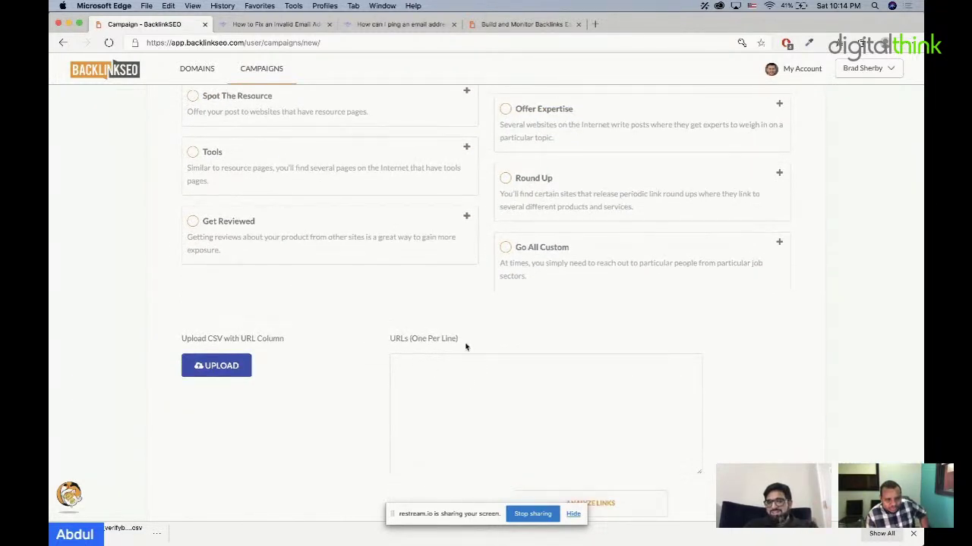
{"action": "left_click", "coordinate": [473, 393]}
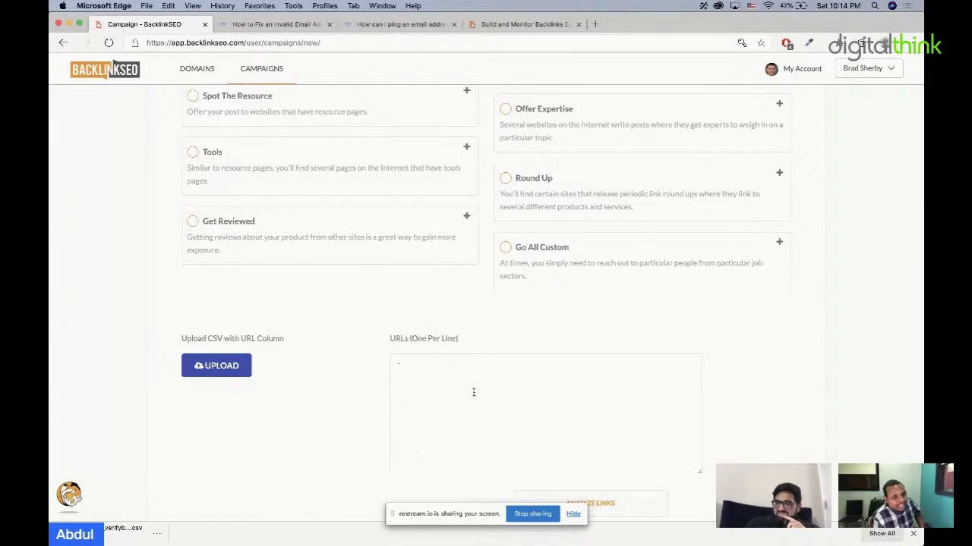
{"action": "scroll", "coordinate": [476, 395], "scroll_direction": "up", "scroll_amount": 2}
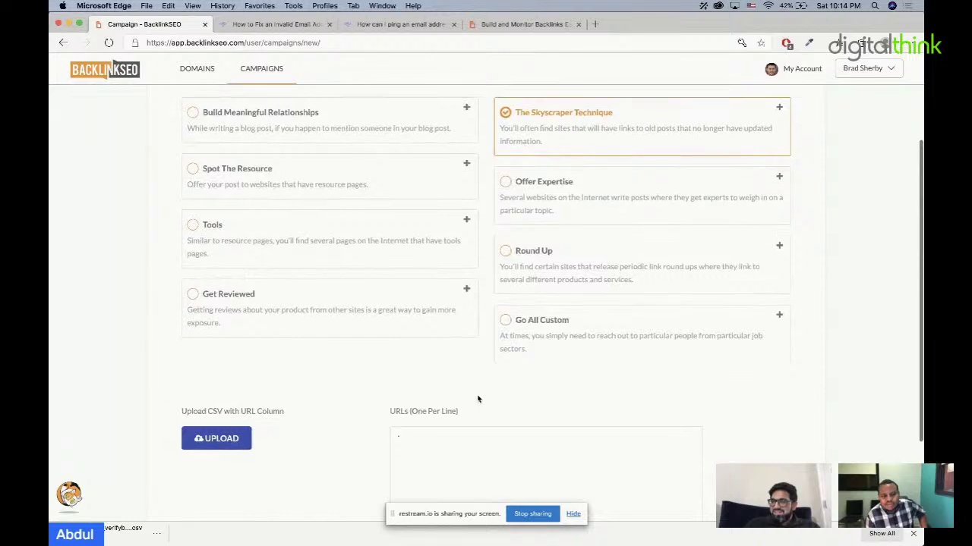
{"action": "scroll", "coordinate": [477, 399], "scroll_direction": "up", "scroll_amount": 2}
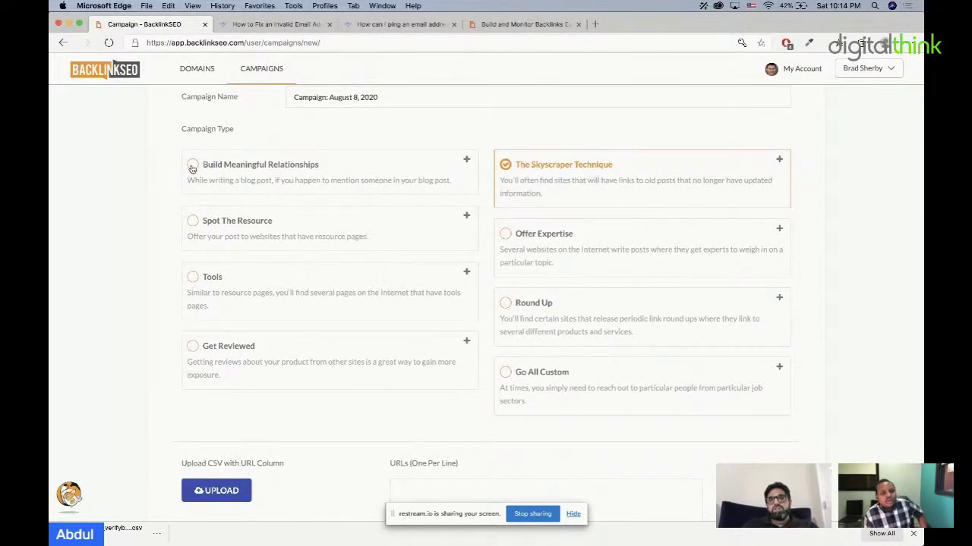
{"action": "scroll", "coordinate": [220, 182], "scroll_direction": "up", "scroll_amount": 2}
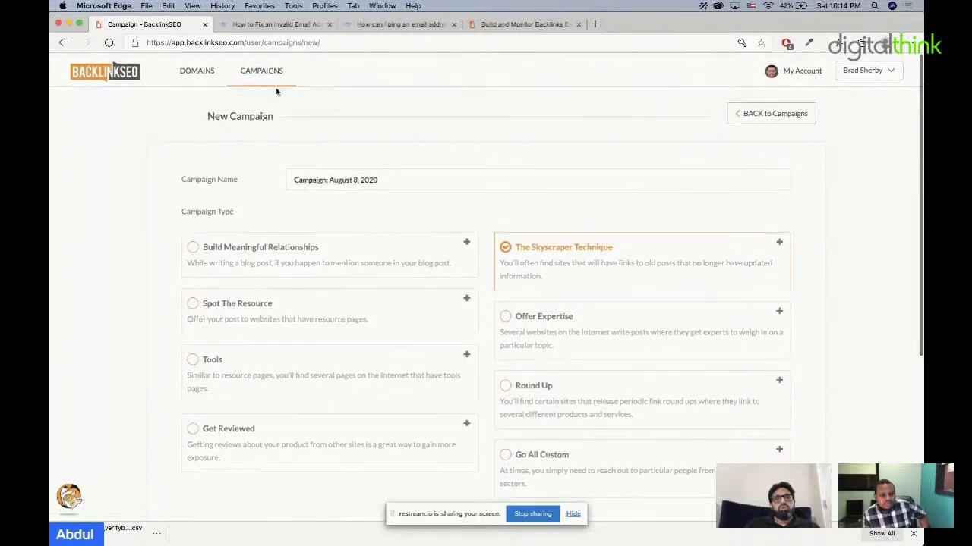
Step: In the second tab, go to backlinkseo.com and open its blog from Resources
{"action": "left_click", "coordinate": [275, 25]}
{"action": "left_click", "coordinate": [275, 41]}
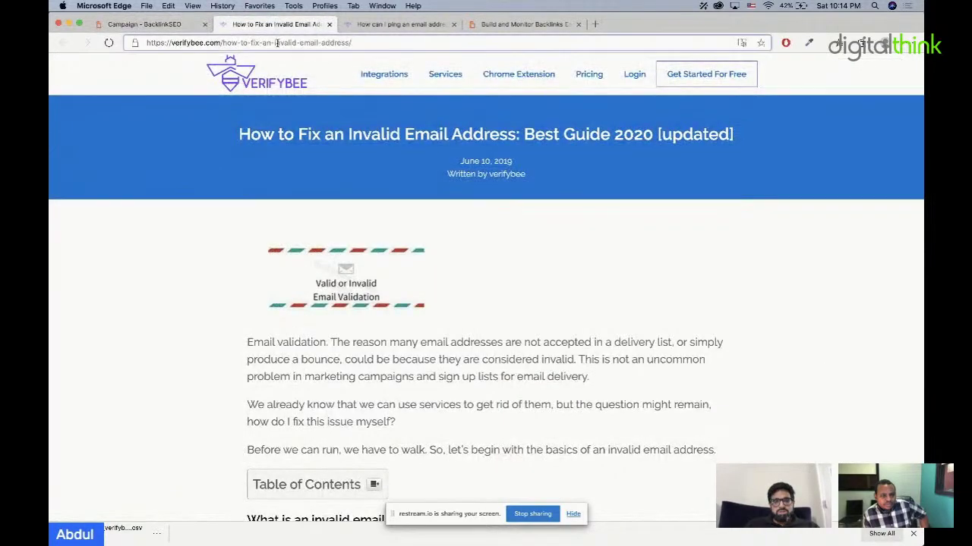
{"action": "type", "text": "back"}
{"action": "key", "text": "Return"}
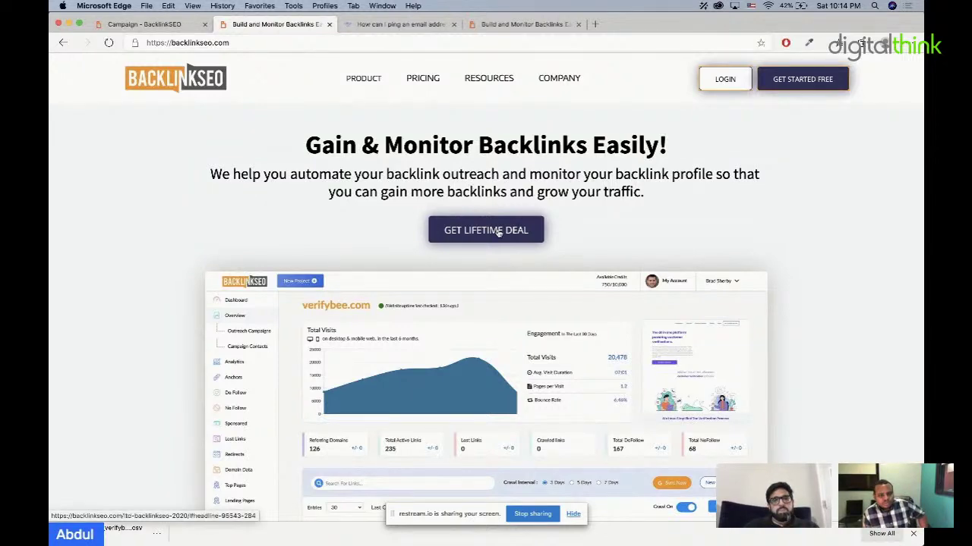
{"action": "mouse_move", "coordinate": [490, 82]}
{"action": "left_click", "coordinate": [494, 138]}
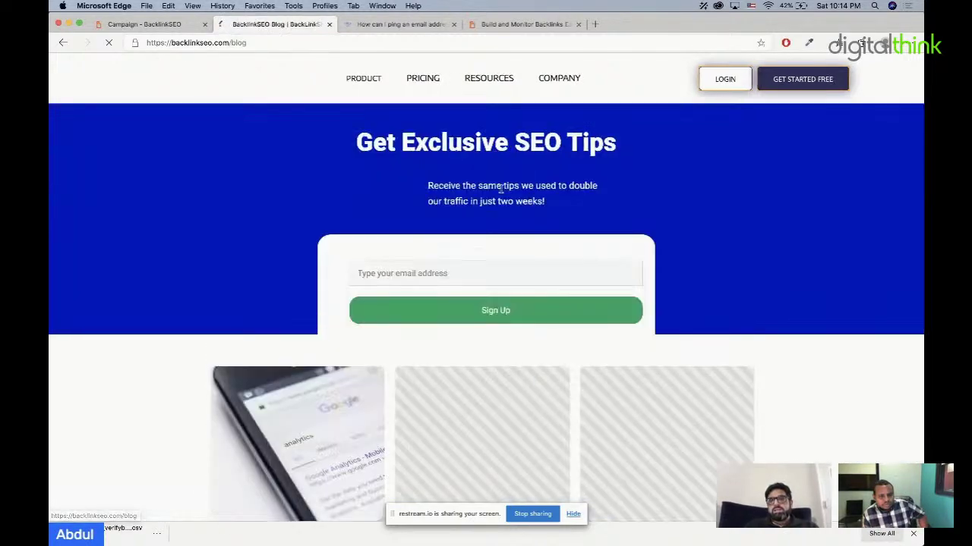
Step: Find 'fina' on the blog, open the Finance Guest Post Sites article and select its URL
{"action": "scroll", "coordinate": [493, 228], "scroll_direction": "down", "scroll_amount": 5}
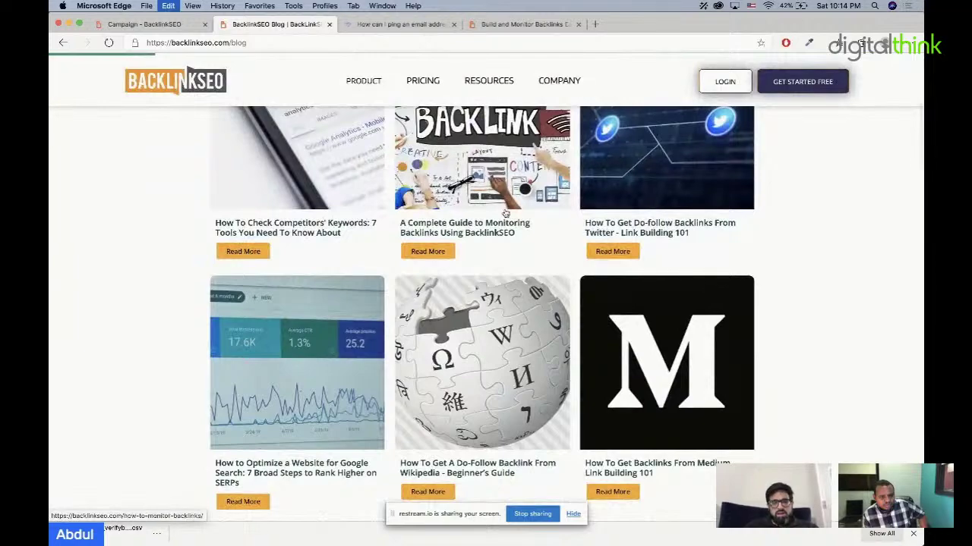
{"action": "key", "text": "super+f"}
{"action": "type", "text": "fina"}
{"action": "left_click", "coordinate": [668, 288]}
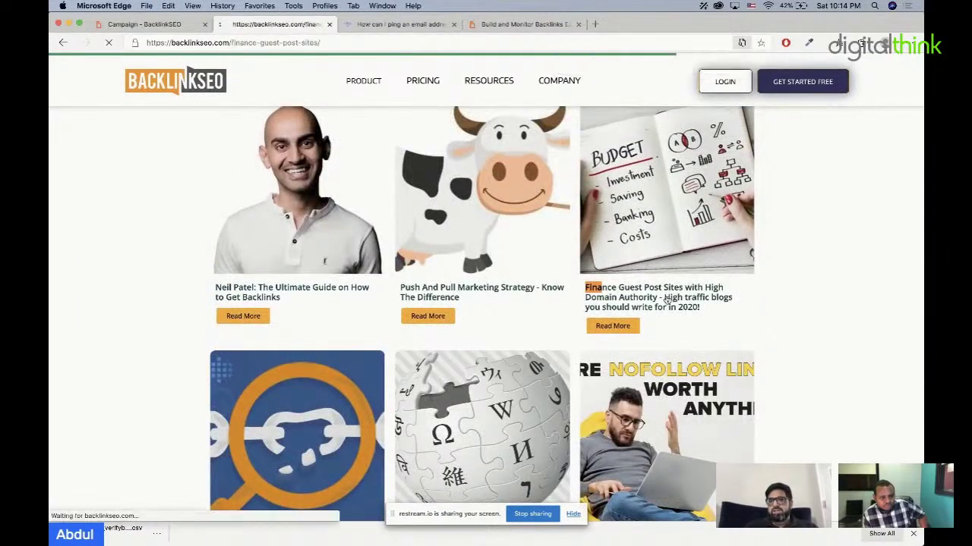
{"action": "left_click", "coordinate": [334, 46]}
{"action": "key", "text": "super+c"}
{"action": "scroll", "coordinate": [379, 152], "scroll_direction": "down", "scroll_amount": 10}
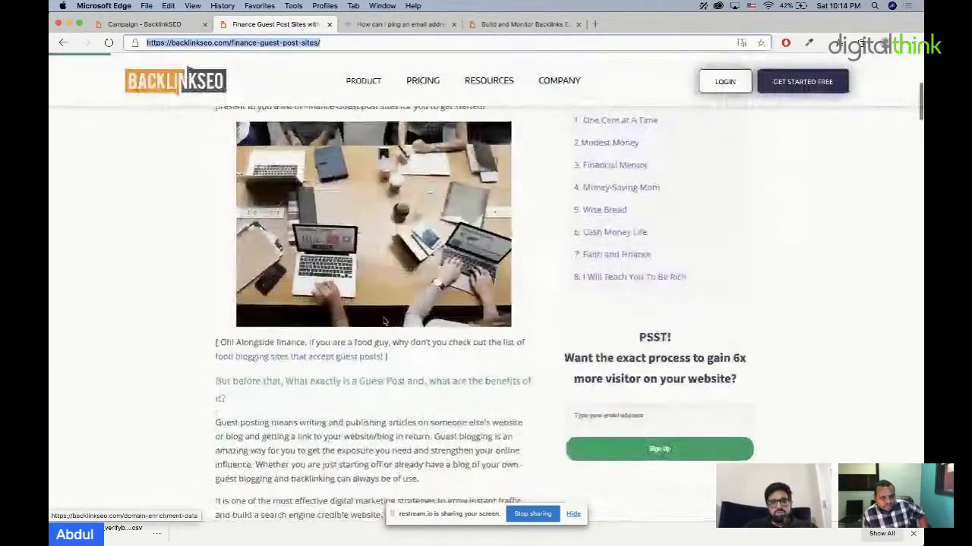
{"action": "mouse_move", "coordinate": [386, 108]}
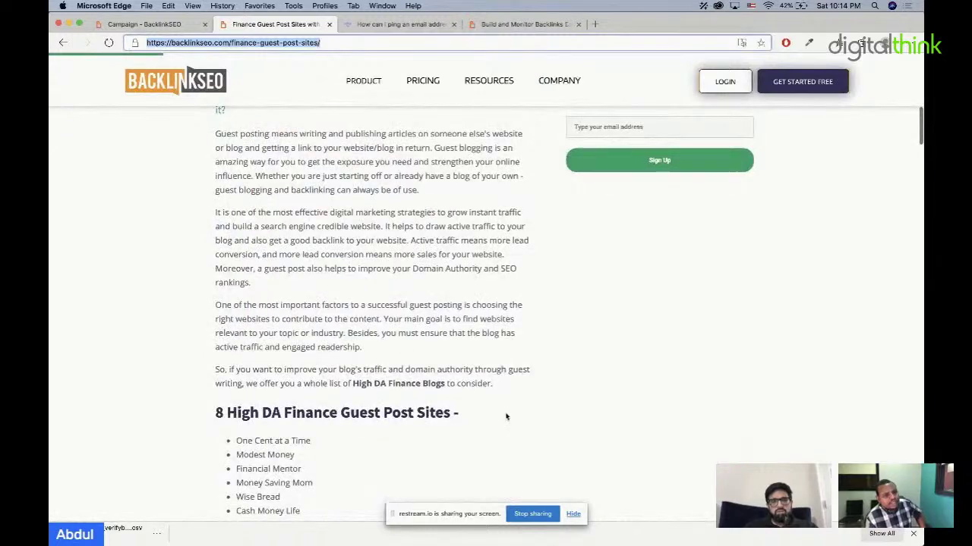
{"action": "scroll", "coordinate": [405, 351], "scroll_direction": "down", "scroll_amount": 5}
{"action": "left_click", "coordinate": [174, 28]}
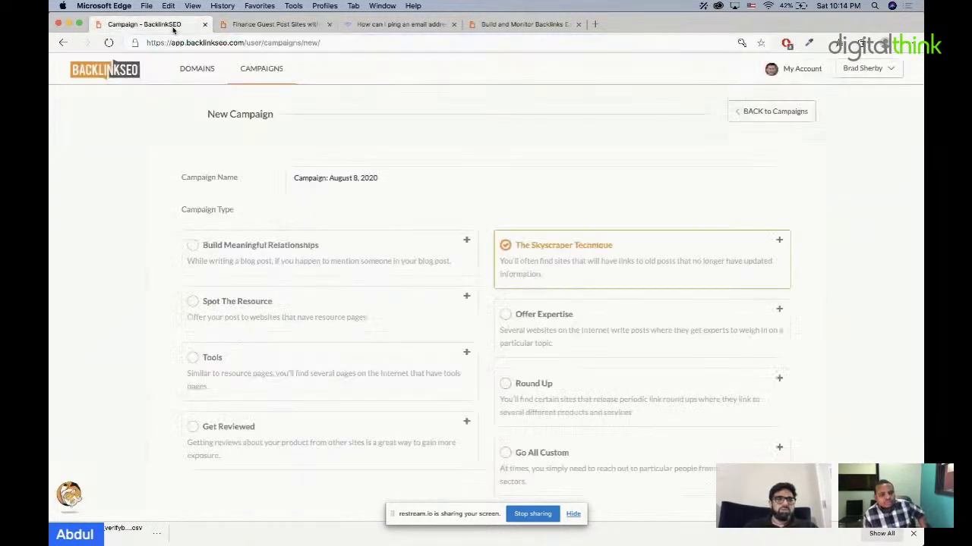
Step: Switch to Build Meaningful Relationships and get outbound links for the pasted finance article URL
{"action": "left_click", "coordinate": [190, 248]}
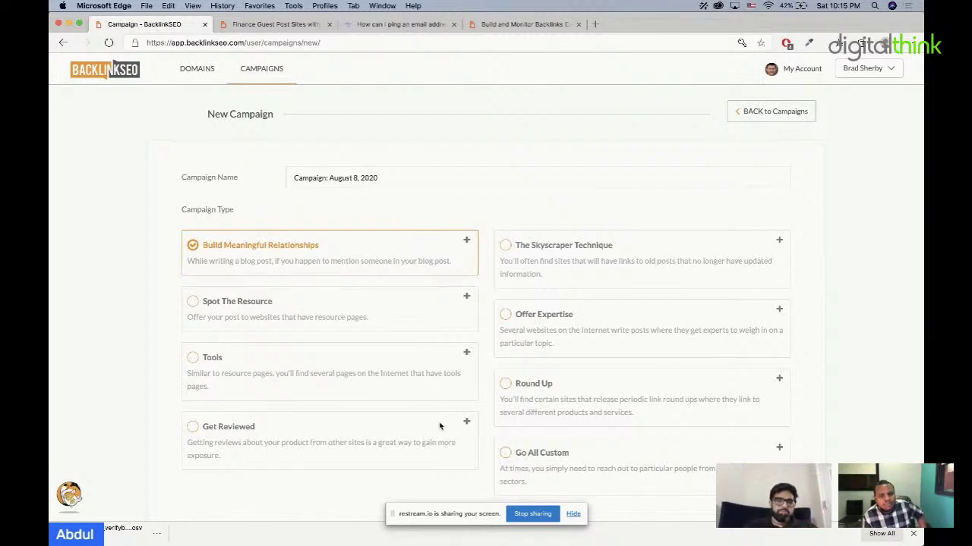
{"action": "scroll", "coordinate": [438, 426], "scroll_direction": "down", "scroll_amount": 3}
{"action": "left_click", "coordinate": [403, 464]}
{"action": "key", "text": "super+v"}
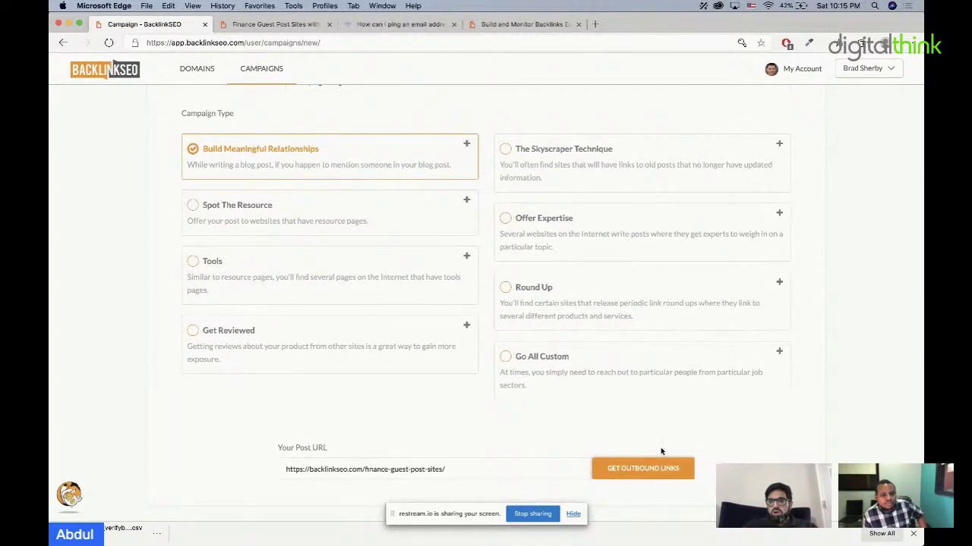
{"action": "left_click", "coordinate": [652, 466]}
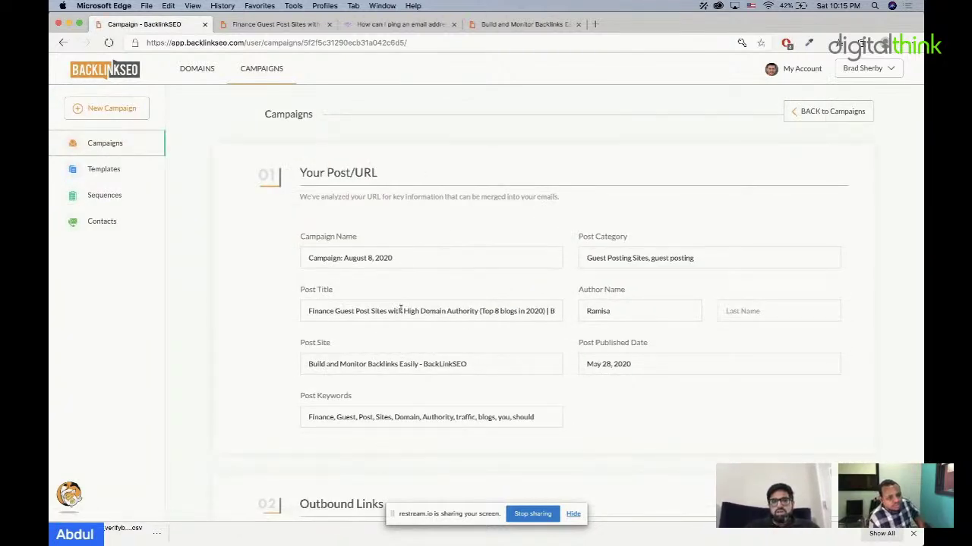
Step: Inspect the detected post title, site name and author fields
{"action": "left_click_drag", "start_coordinate": [402, 310], "coordinate": [265, 311]}
{"action": "left_click_drag", "start_coordinate": [492, 355], "coordinate": [356, 366]}
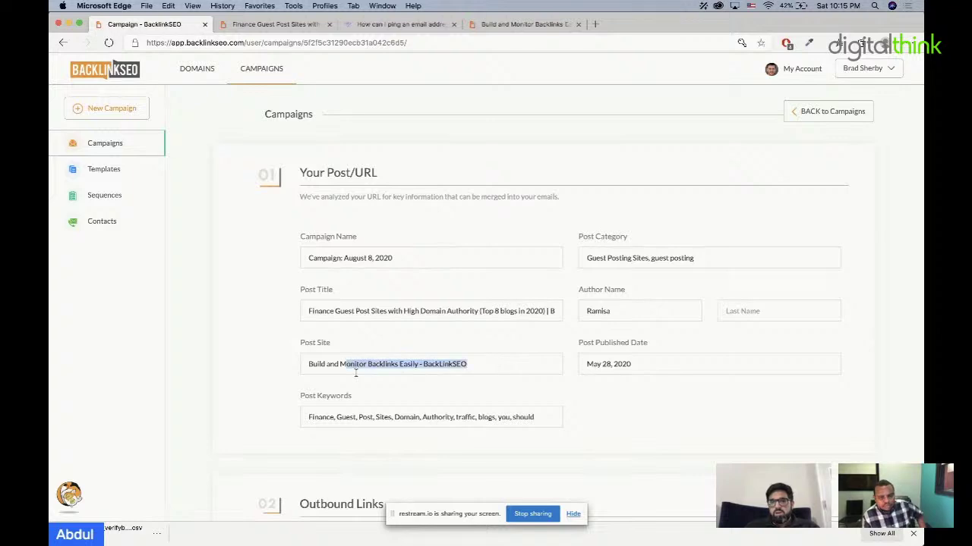
{"action": "left_click", "coordinate": [508, 409]}
{"action": "left_click_drag", "start_coordinate": [619, 313], "coordinate": [555, 314]}
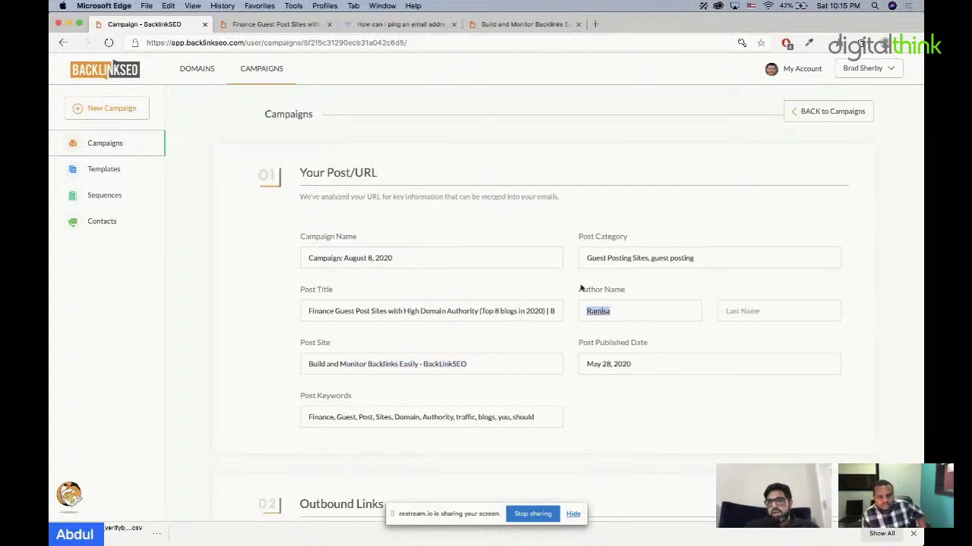
{"action": "left_click", "coordinate": [691, 252]}
Step: Expand the onecentatatime.com, modestmoney.com and moneysavingmom.com link rows, then request contacts
{"action": "scroll", "coordinate": [529, 360], "scroll_direction": "down", "scroll_amount": 3}
{"action": "scroll", "coordinate": [529, 360], "scroll_direction": "down", "scroll_amount": 3}
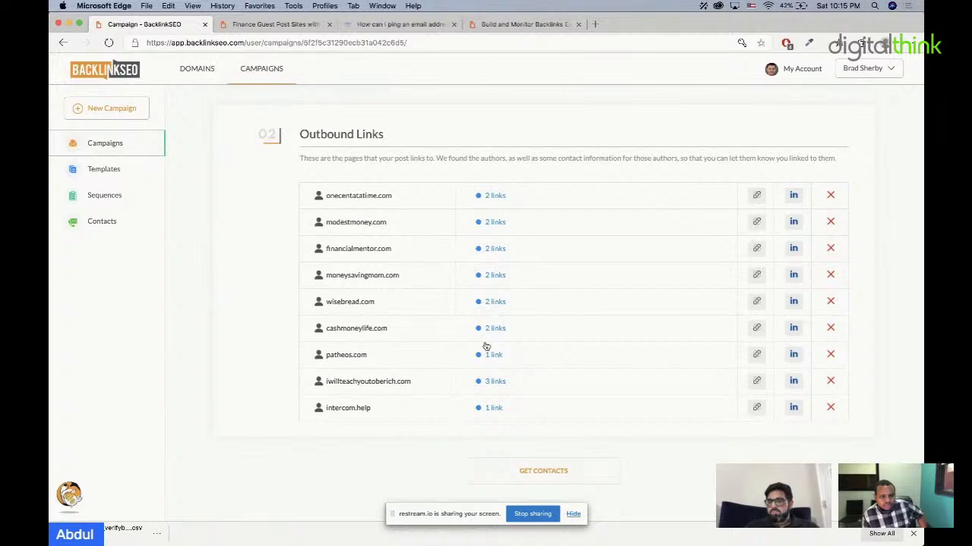
{"action": "left_click", "coordinate": [499, 197]}
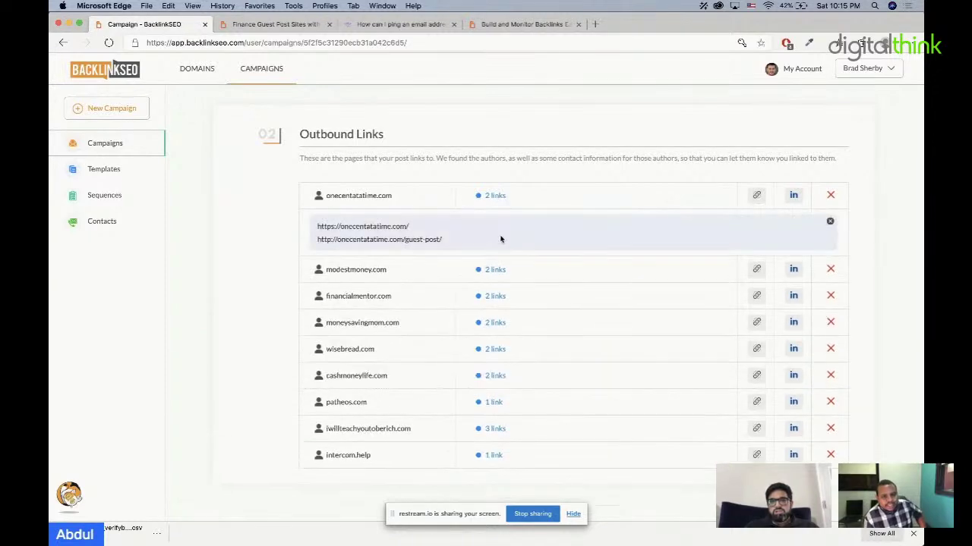
{"action": "left_click", "coordinate": [498, 271]}
{"action": "left_click", "coordinate": [499, 317]}
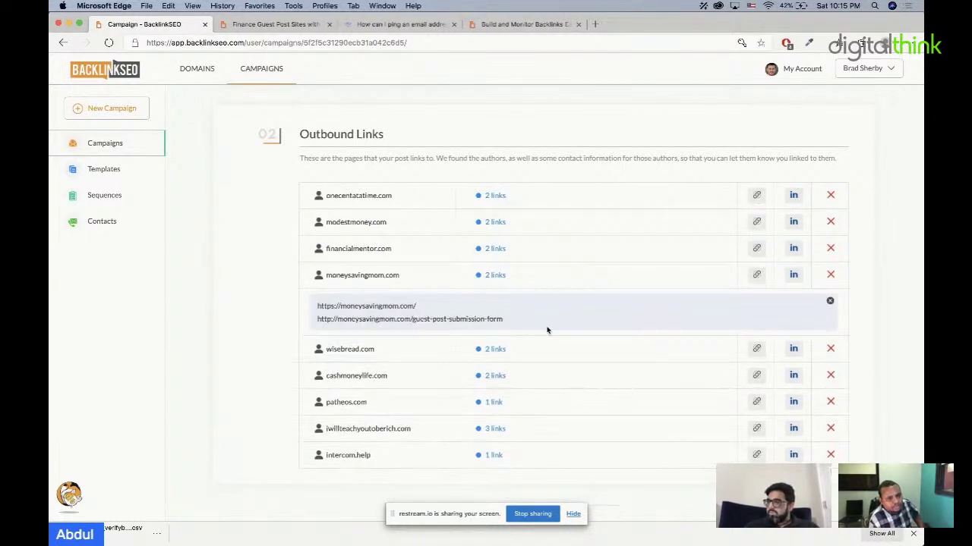
{"action": "scroll", "coordinate": [547, 329], "scroll_direction": "down", "scroll_amount": 1}
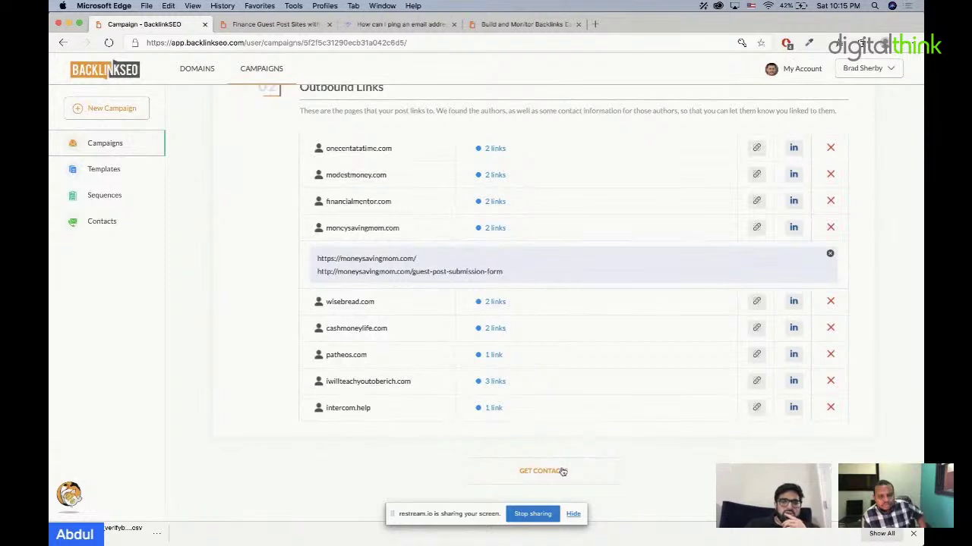
{"action": "left_click", "coordinate": [562, 471]}
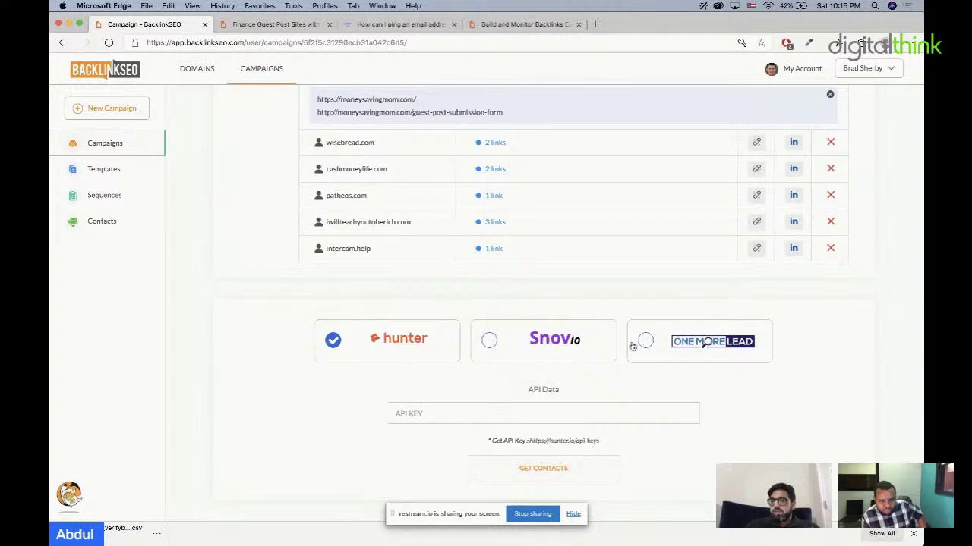
{"action": "left_click", "coordinate": [489, 340]}
{"action": "left_click", "coordinate": [331, 341]}
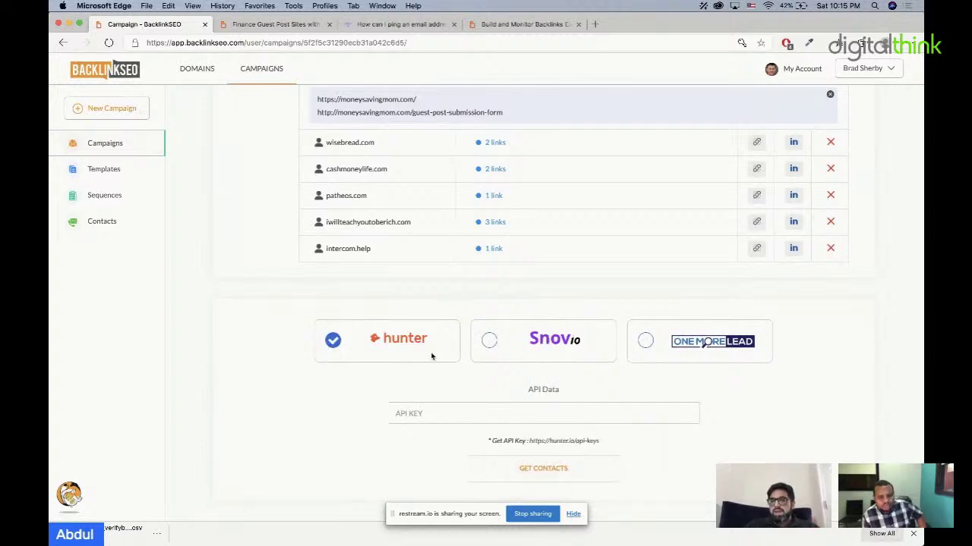
{"action": "left_click", "coordinate": [643, 345]}
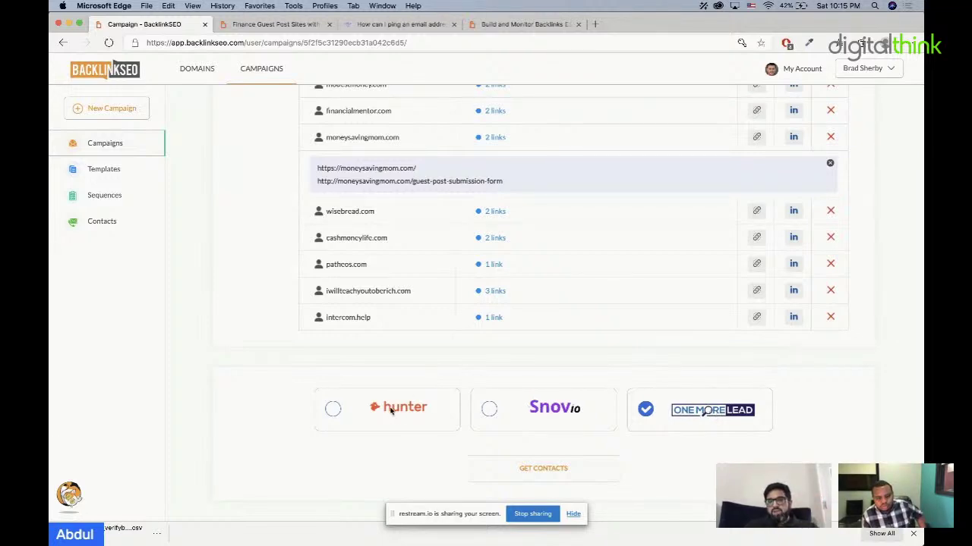
{"action": "left_click", "coordinate": [337, 411]}
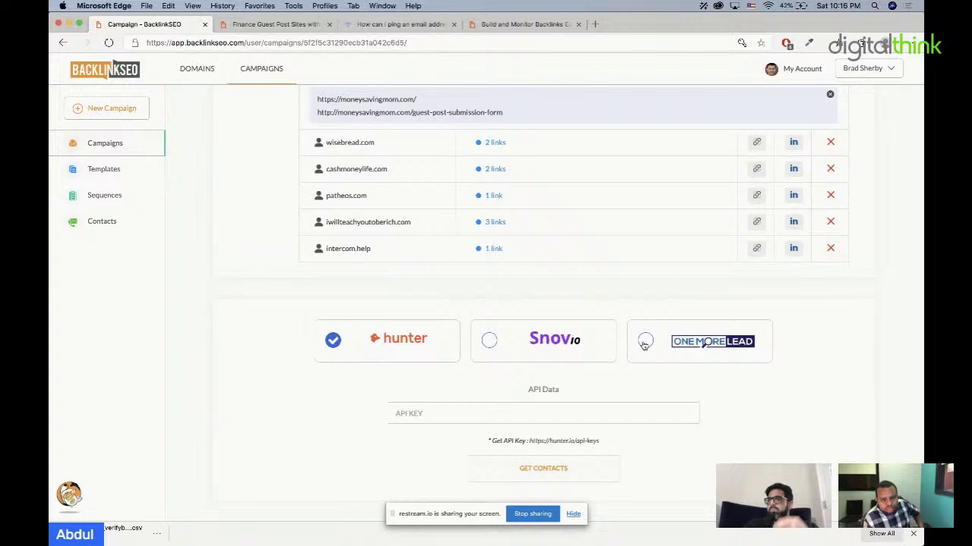
{"action": "left_click", "coordinate": [645, 343]}
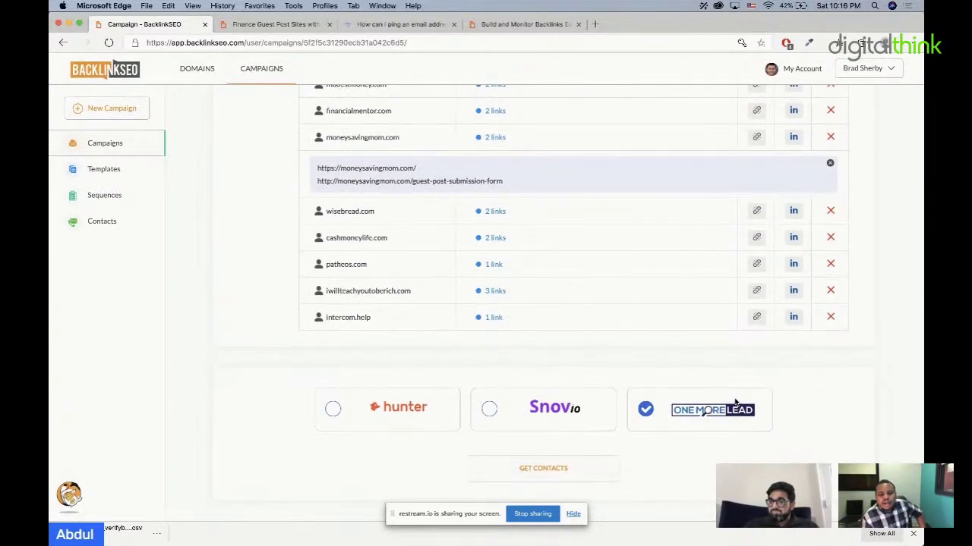
{"action": "left_click_drag", "start_coordinate": [470, 523], "coordinate": [470, 535]}
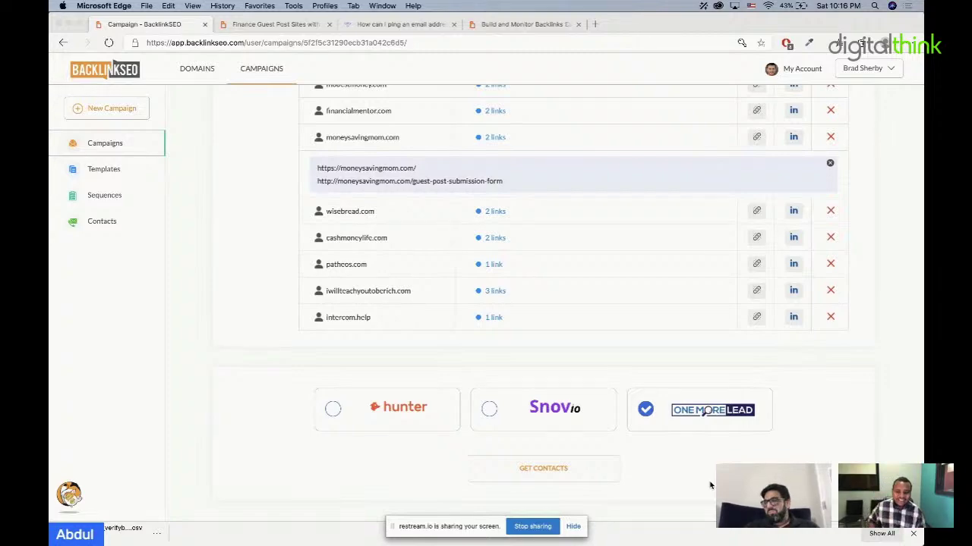
Step: Fetch contacts for the outbound links and review the two financialmentor.com contacts found
{"action": "left_click", "coordinate": [558, 470]}
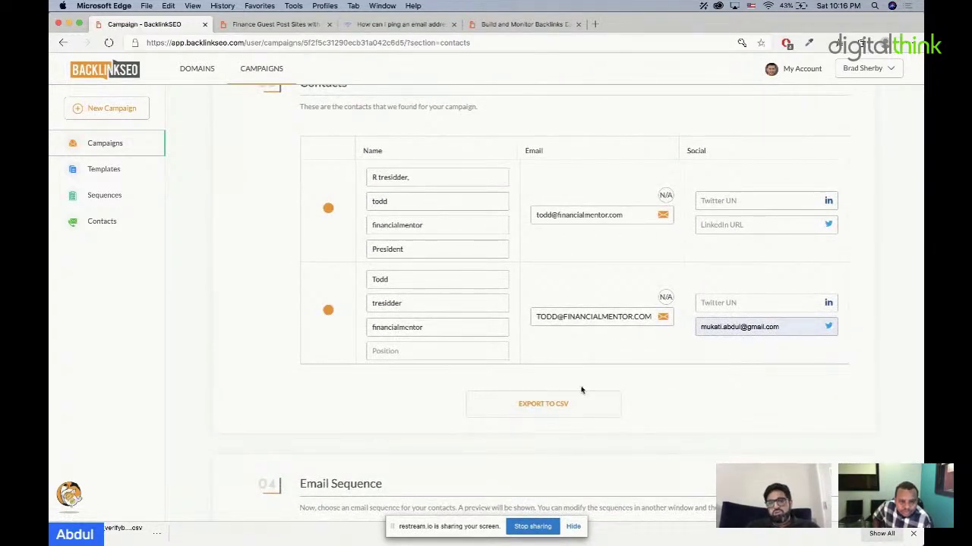
{"action": "scroll", "coordinate": [578, 370], "scroll_direction": "down", "scroll_amount": 1}
{"action": "scroll", "coordinate": [578, 369], "scroll_direction": "down", "scroll_amount": 4}
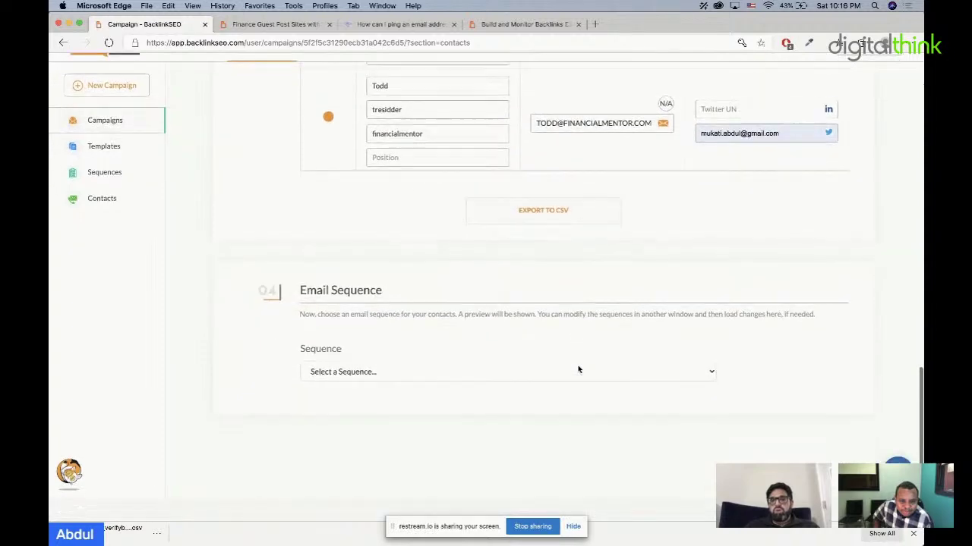
{"action": "scroll", "coordinate": [613, 289], "scroll_direction": "up", "scroll_amount": 3}
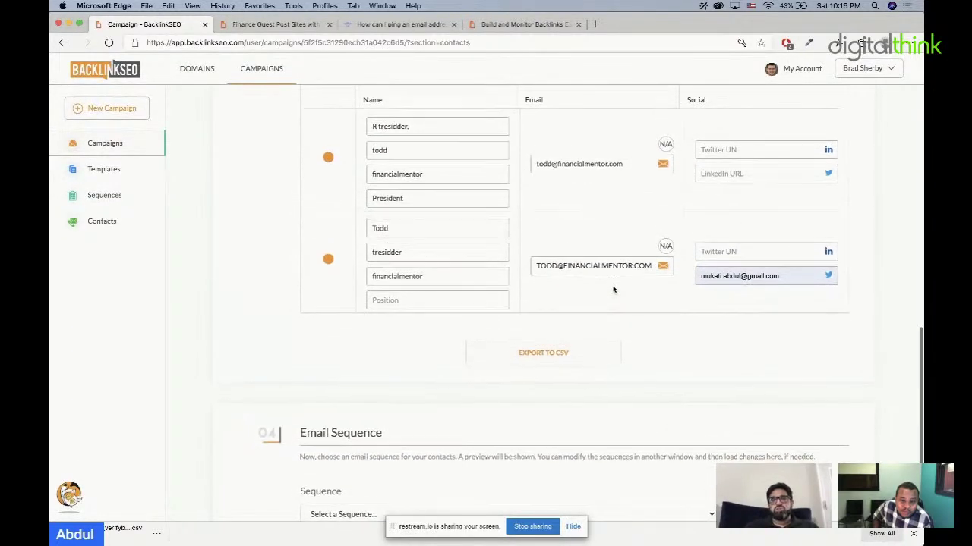
{"action": "scroll", "coordinate": [614, 289], "scroll_direction": "down", "scroll_amount": 3}
{"action": "scroll", "coordinate": [455, 188], "scroll_direction": "up", "scroll_amount": 4}
{"action": "scroll", "coordinate": [455, 188], "scroll_direction": "up", "scroll_amount": 1}
Step: Replace the first contact's first name with a new name
{"action": "left_click_drag", "start_coordinate": [416, 157], "coordinate": [354, 157]}
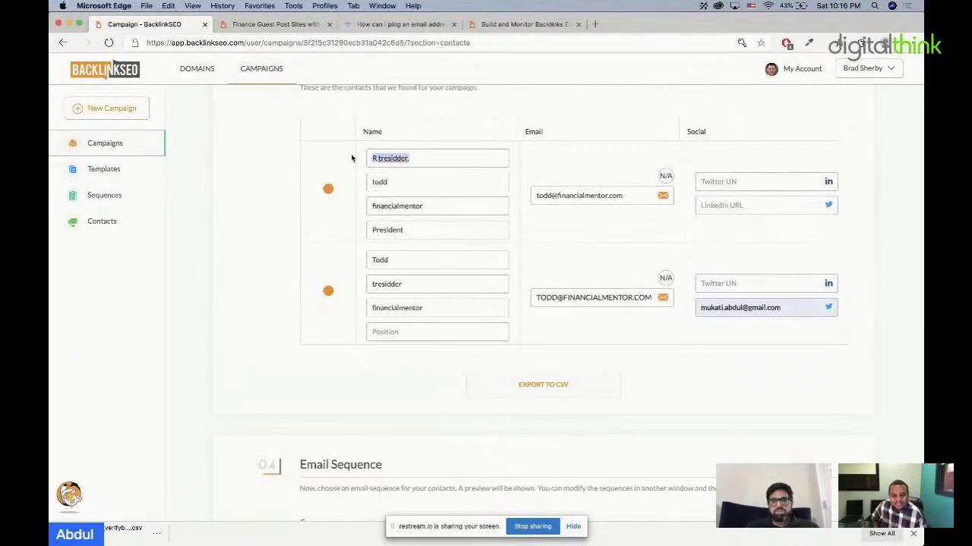
{"action": "key", "text": "BackSpace"}
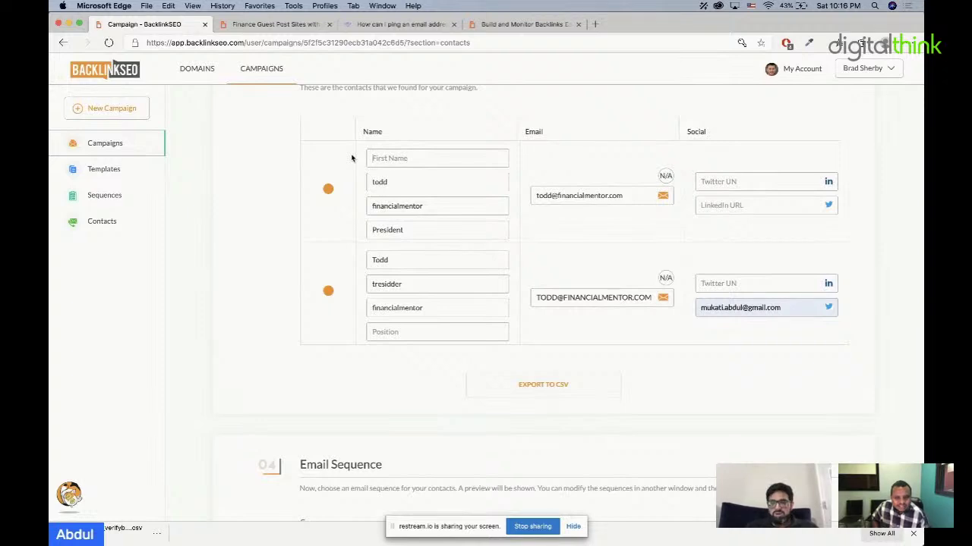
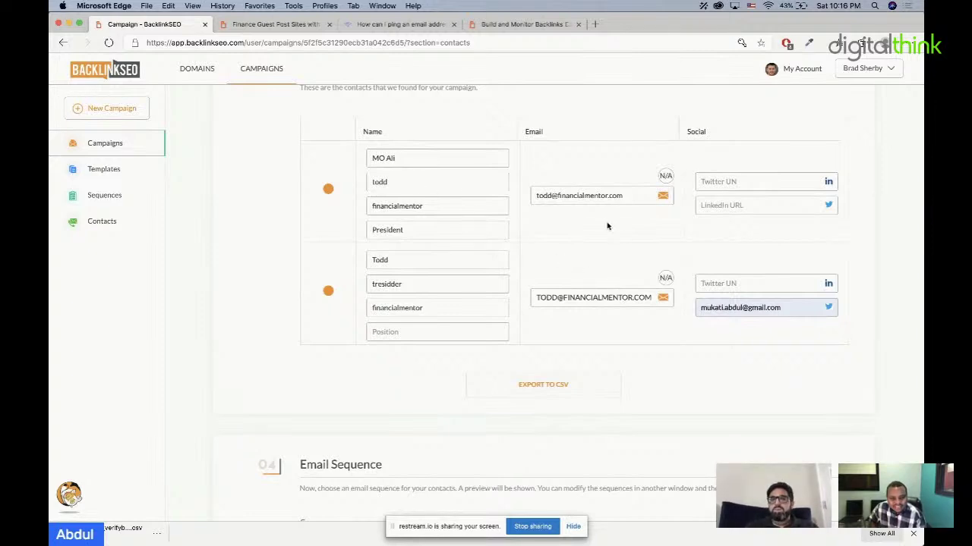
{"action": "scroll", "coordinate": [522, 372], "scroll_direction": "down", "scroll_amount": 3}
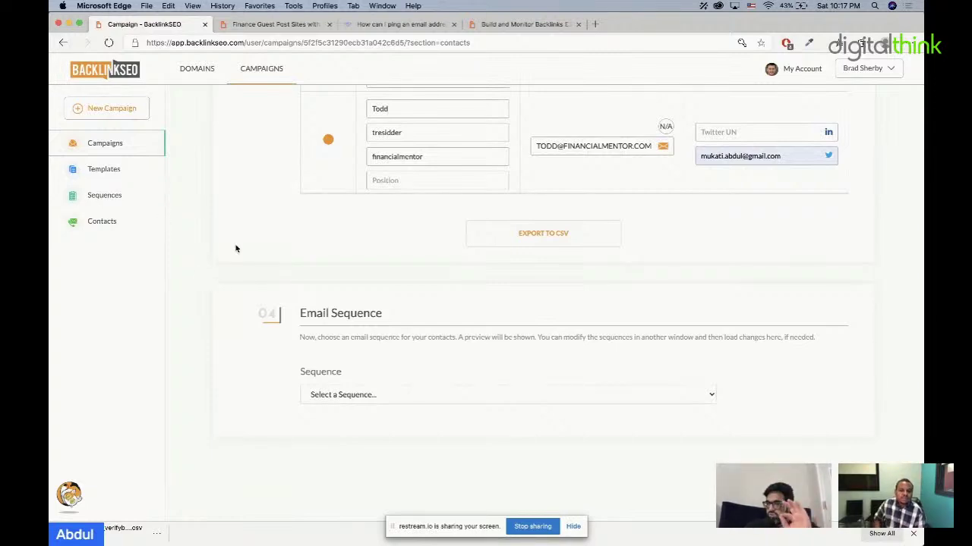
Step: Choose Build Meaningful Relationships - Share and Backlink as the sequence: three emails with 3-day waits
{"action": "left_click", "coordinate": [367, 397]}
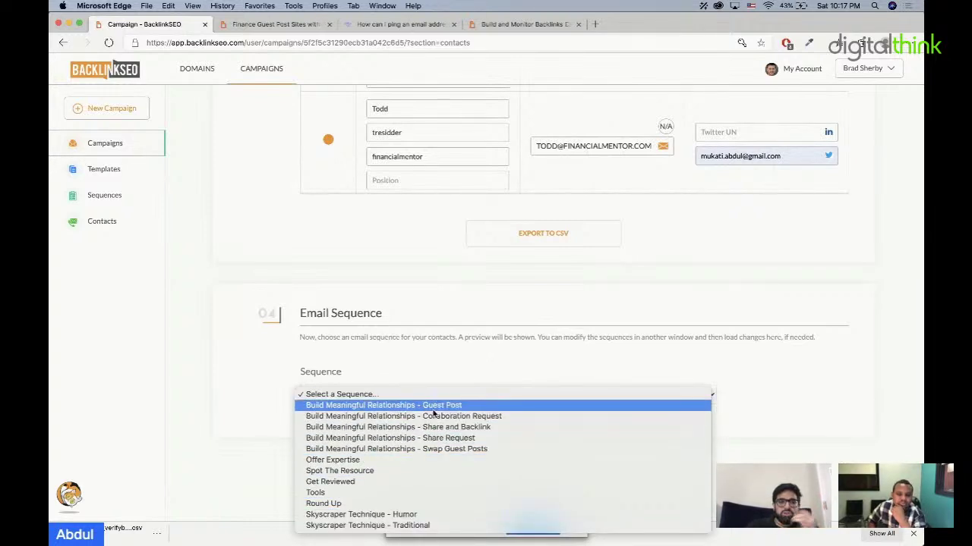
{"action": "left_click", "coordinate": [483, 427]}
{"action": "scroll", "coordinate": [544, 405], "scroll_direction": "down", "scroll_amount": 3}
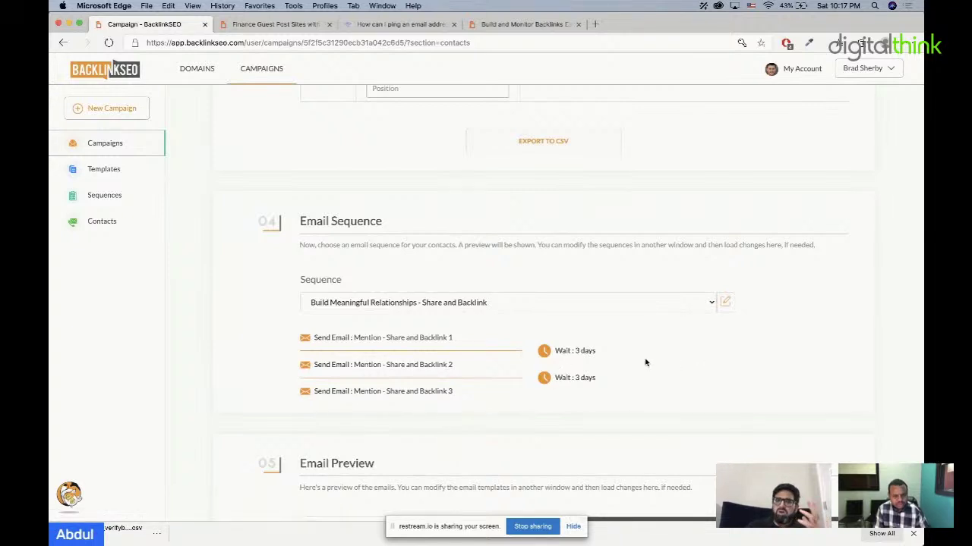
Step: Edit the sequence so its first wait is 1 week, save it, and return to the campaign
{"action": "left_click", "coordinate": [726, 304]}
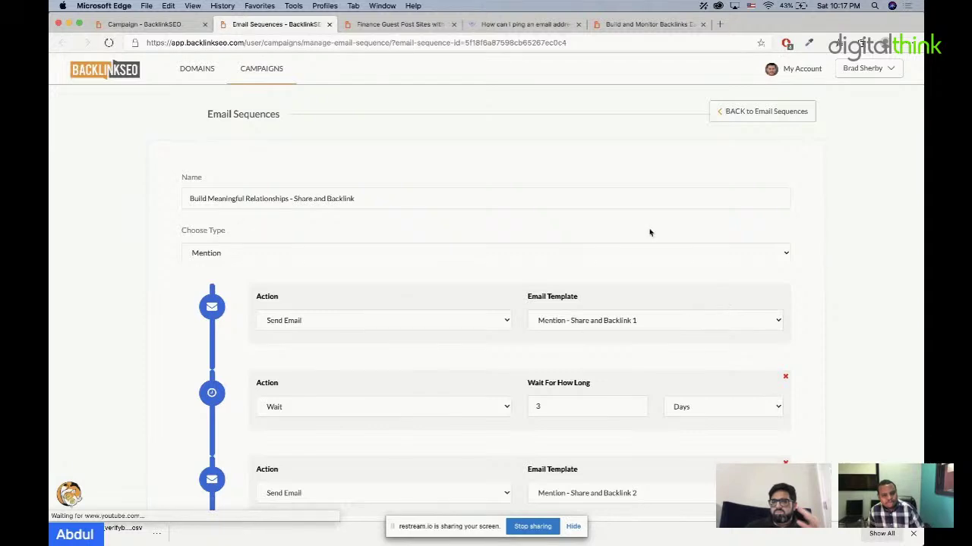
{"action": "scroll", "coordinate": [647, 230], "scroll_direction": "down", "scroll_amount": 3}
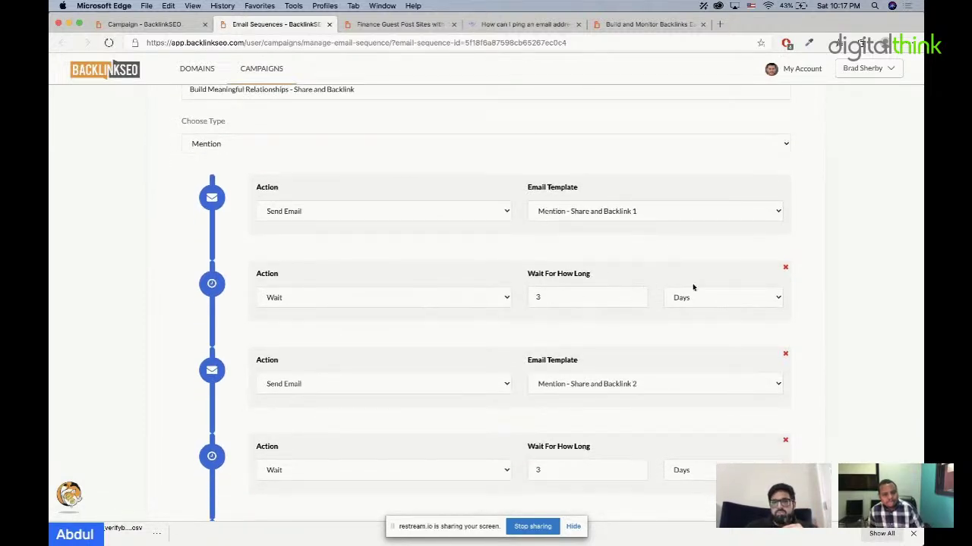
{"action": "left_click", "coordinate": [722, 294]}
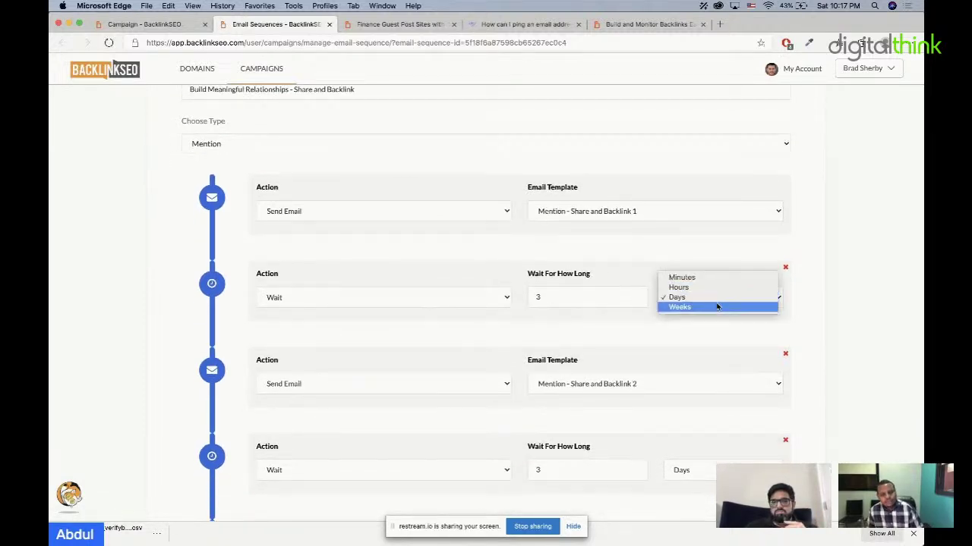
{"action": "left_click", "coordinate": [717, 306]}
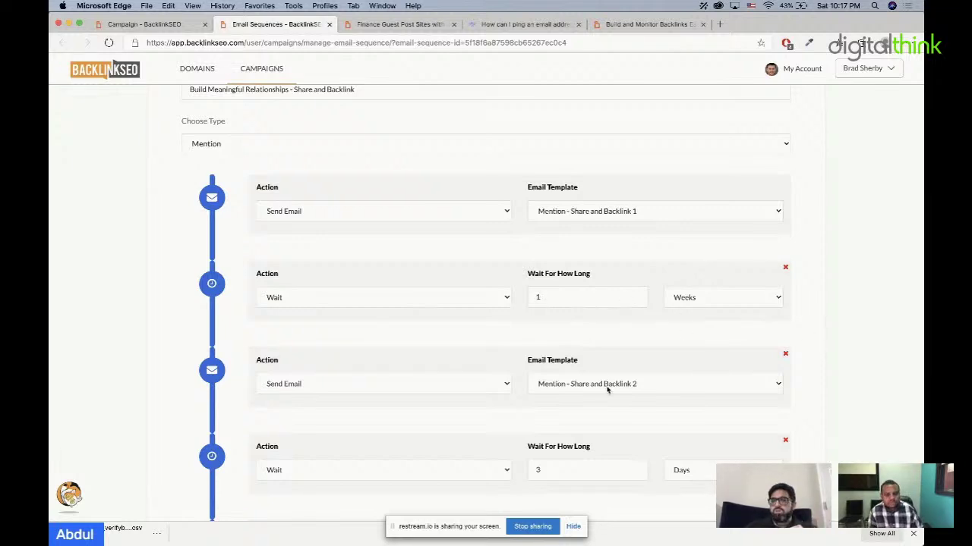
{"action": "scroll", "coordinate": [645, 384], "scroll_direction": "down", "scroll_amount": 5}
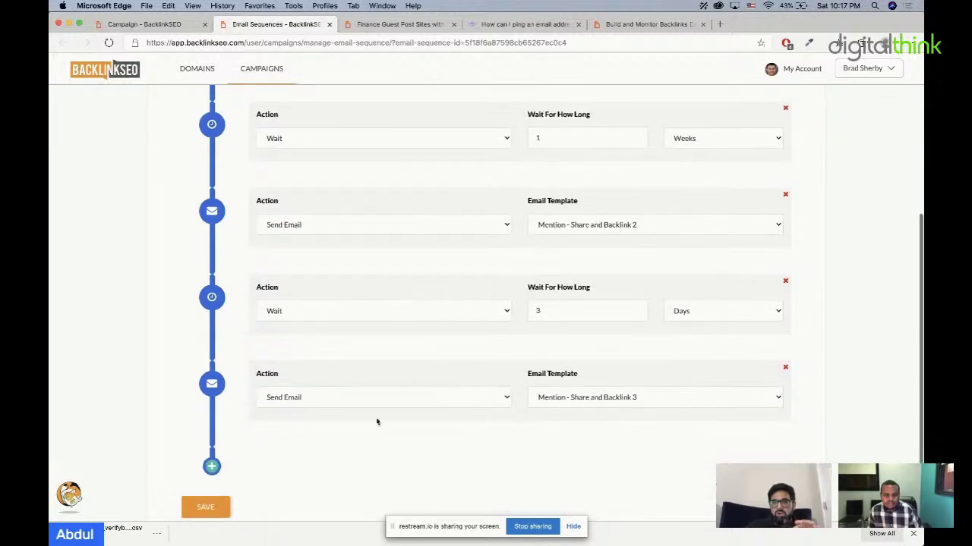
{"action": "left_click", "coordinate": [207, 508]}
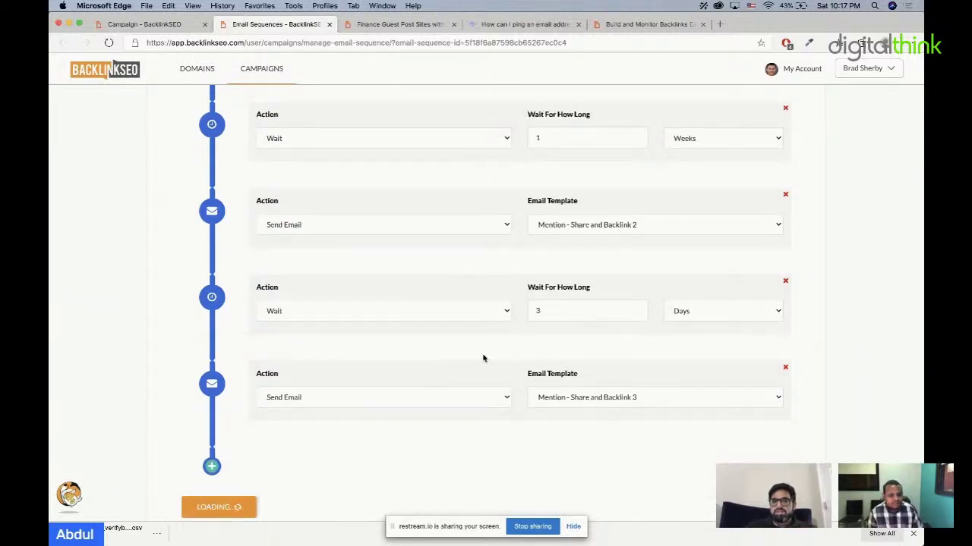
{"action": "left_click", "coordinate": [202, 23]}
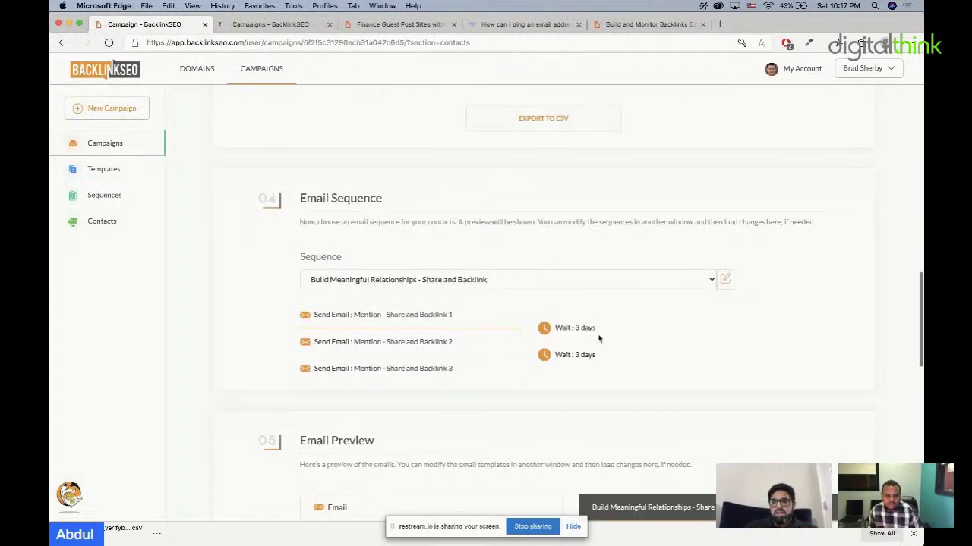
Step: Glance at the campaigns list, then scroll the campaign page down to the email preview
{"action": "scroll", "coordinate": [597, 336], "scroll_direction": "down", "scroll_amount": 3}
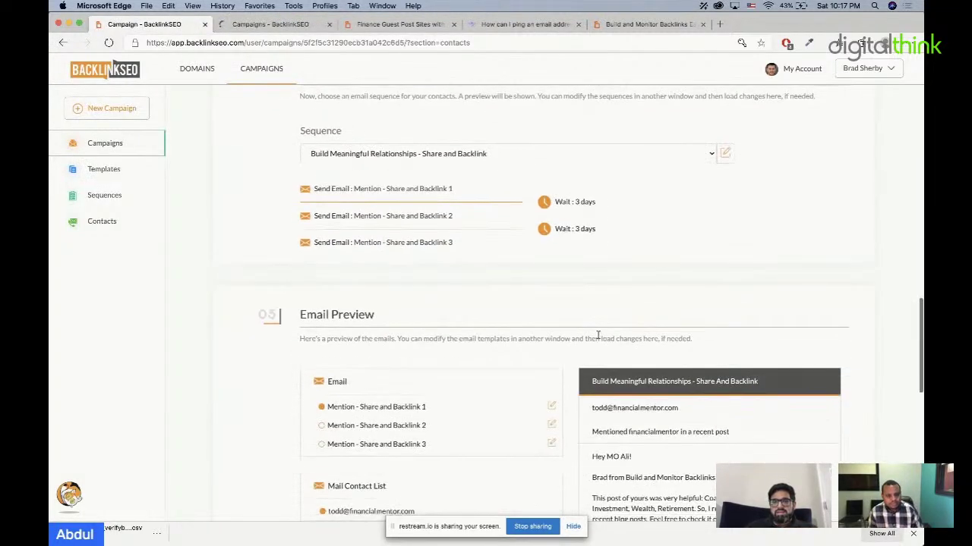
{"action": "left_click", "coordinate": [270, 24]}
{"action": "left_click", "coordinate": [170, 29]}
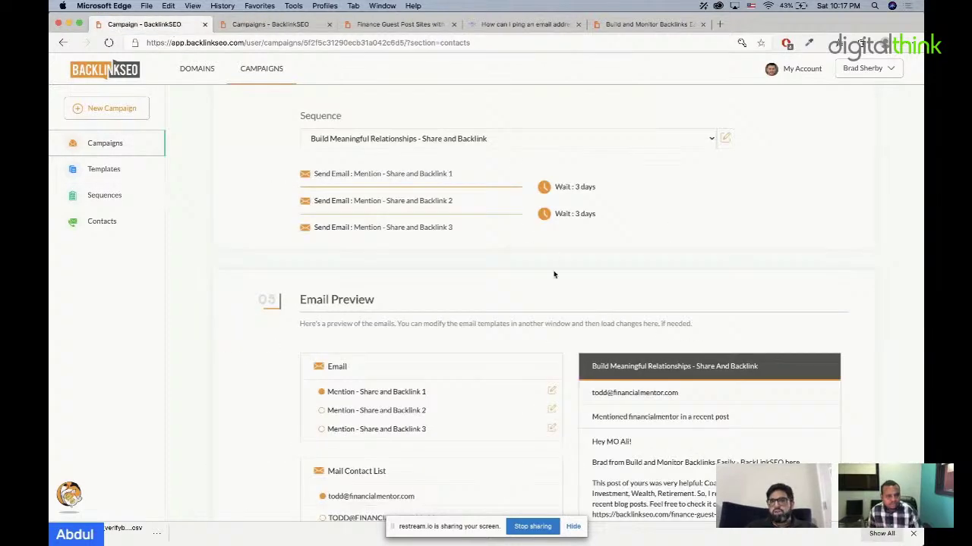
{"action": "scroll", "coordinate": [513, 320], "scroll_direction": "down", "scroll_amount": 3}
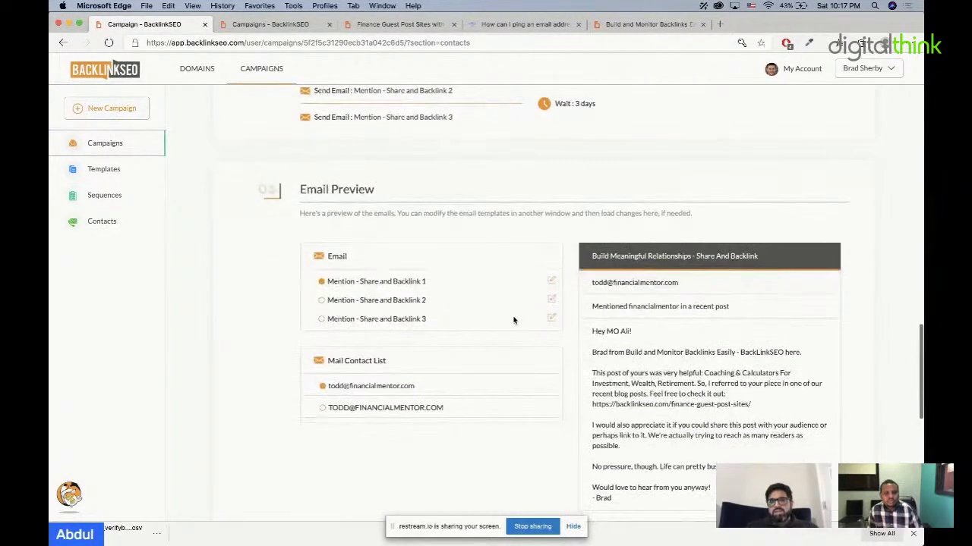
{"action": "scroll", "coordinate": [490, 263], "scroll_direction": "down", "scroll_amount": 1}
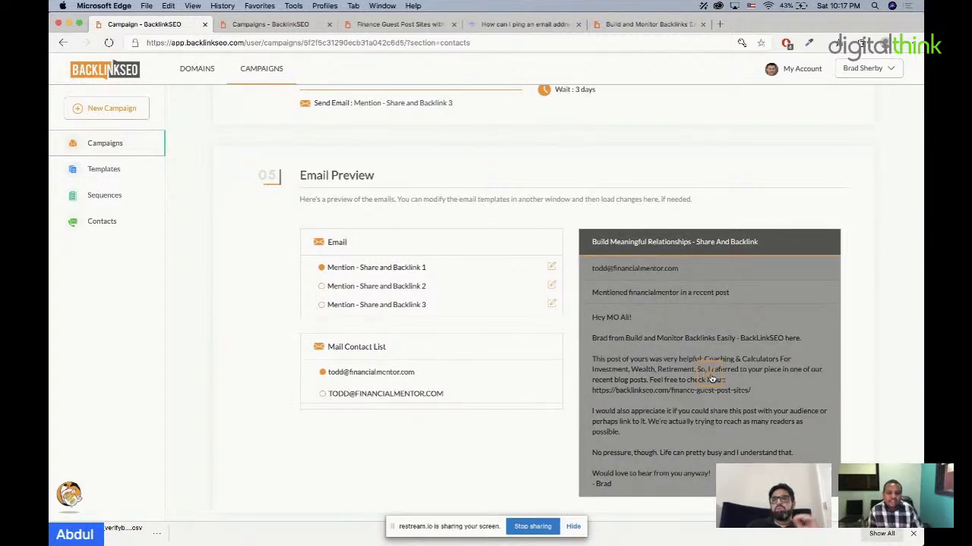
Step: Preview each sequence email in turn, ending on Mention - Share and Backlink 1
{"action": "left_click", "coordinate": [384, 288]}
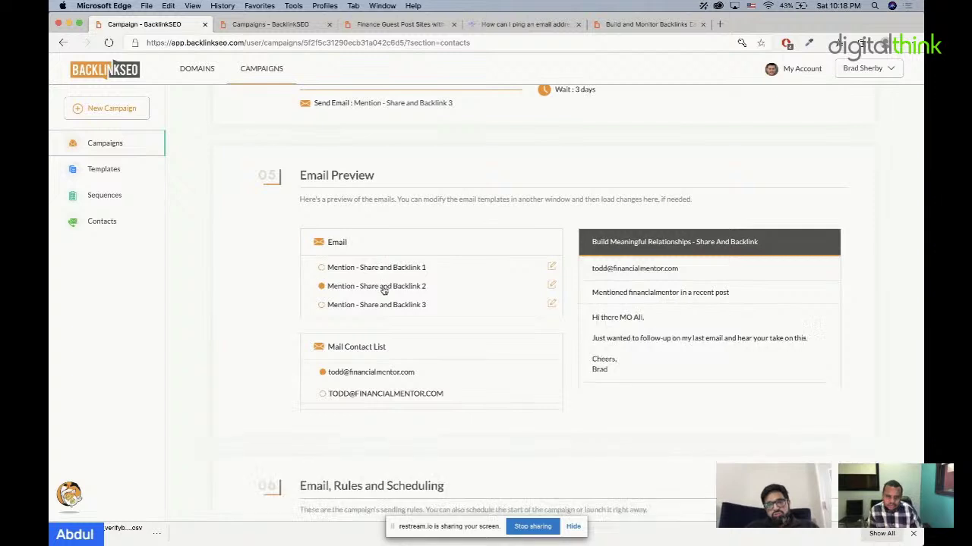
{"action": "left_click", "coordinate": [385, 304]}
{"action": "left_click", "coordinate": [385, 268]}
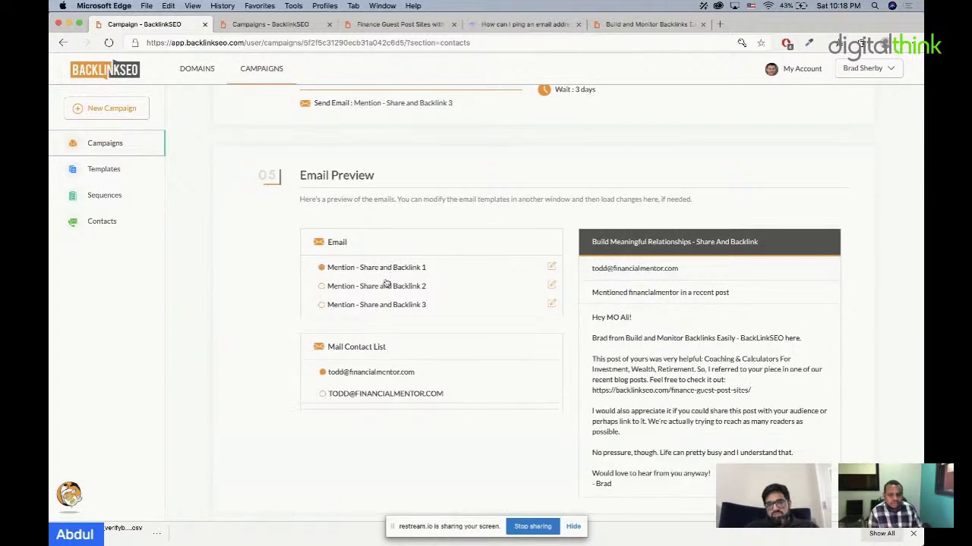
{"action": "left_click", "coordinate": [385, 285]}
{"action": "left_click", "coordinate": [388, 308]}
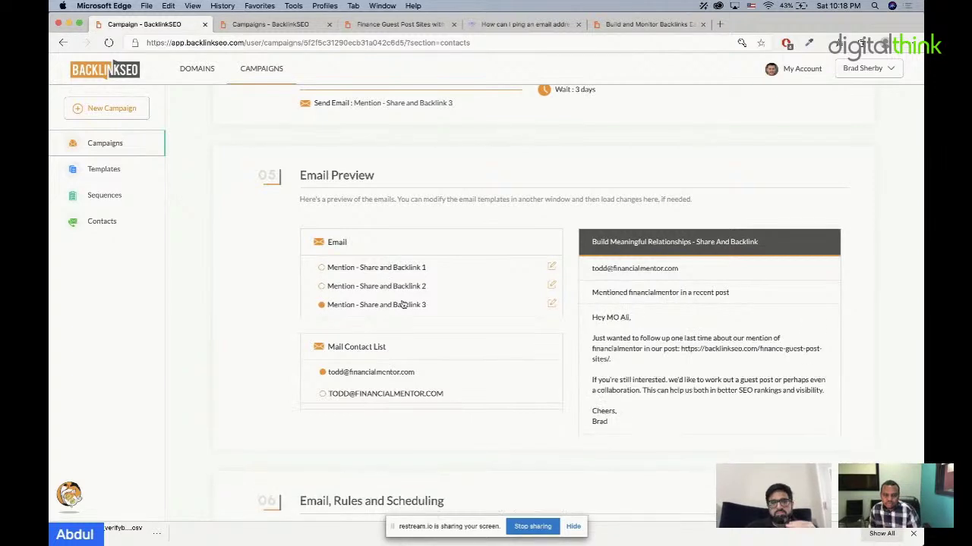
{"action": "left_click", "coordinate": [416, 267]}
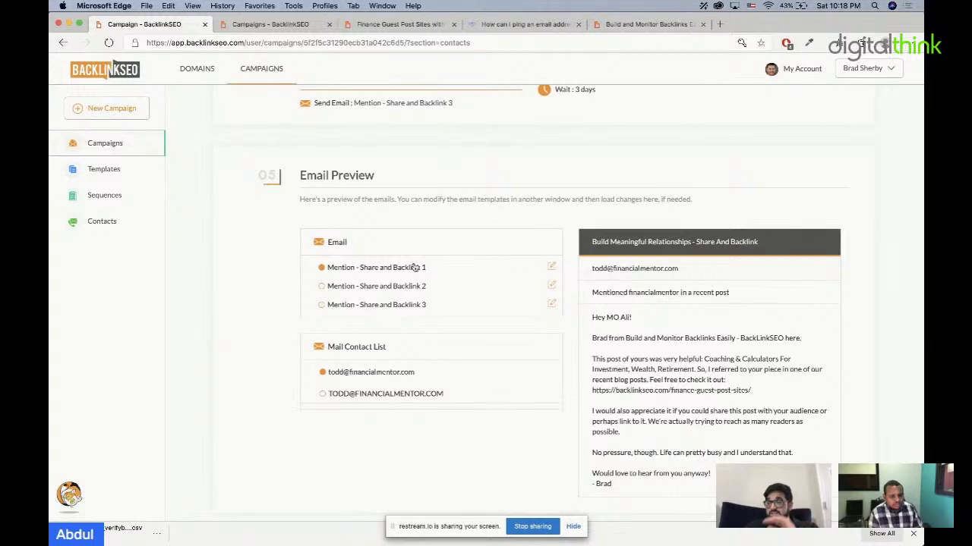
{"action": "scroll", "coordinate": [521, 269], "scroll_direction": "up", "scroll_amount": 15}
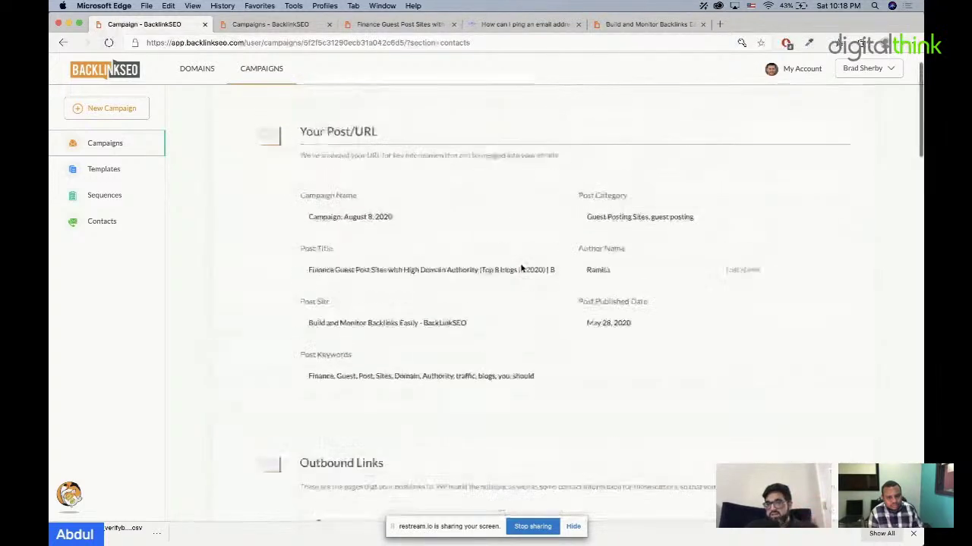
{"action": "scroll", "coordinate": [520, 263], "scroll_direction": "down", "scroll_amount": 5}
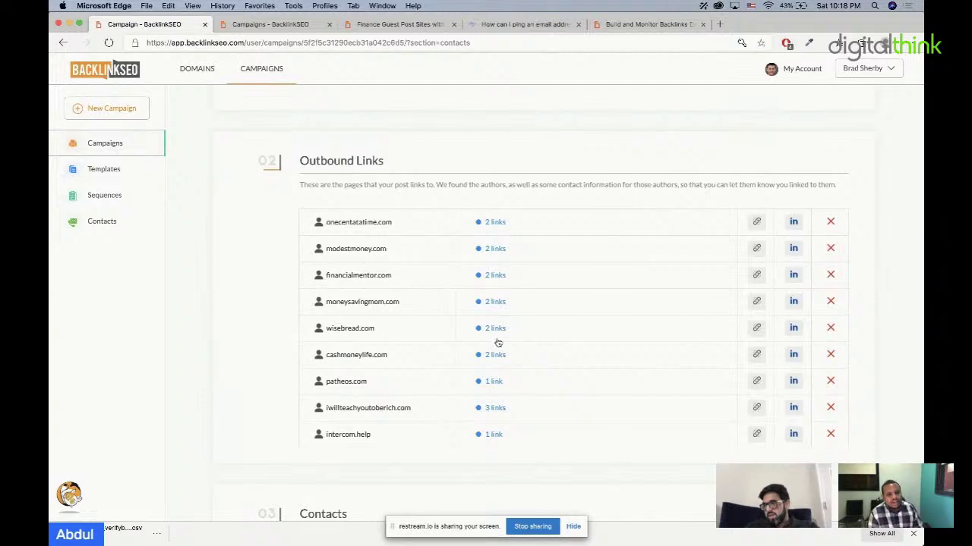
{"action": "scroll", "coordinate": [500, 358], "scroll_direction": "down", "scroll_amount": 10}
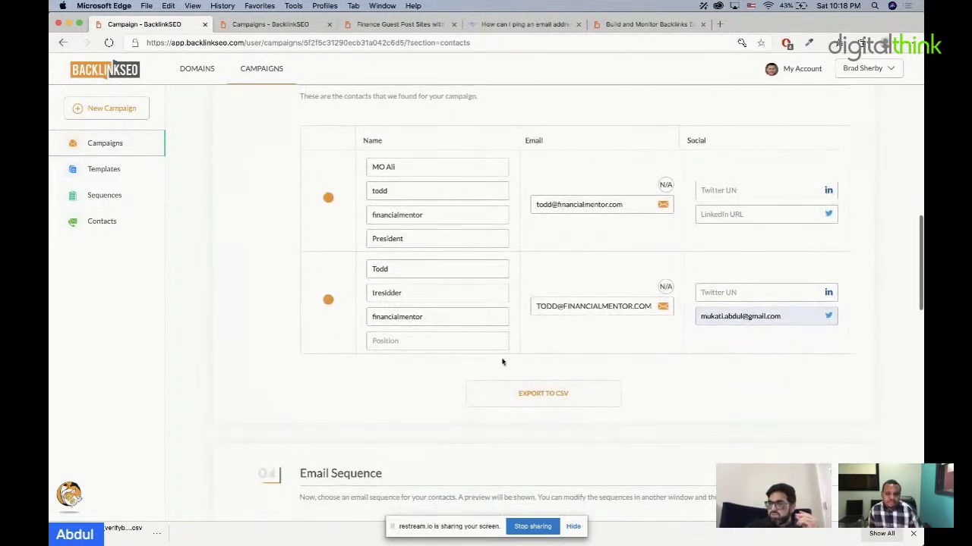
{"action": "scroll", "coordinate": [501, 358], "scroll_direction": "down", "scroll_amount": 5}
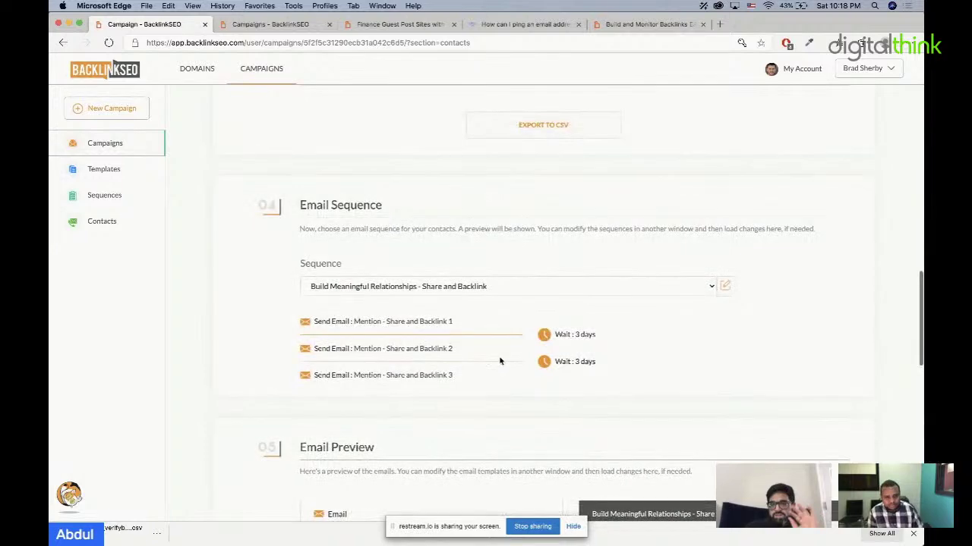
{"action": "scroll", "coordinate": [501, 362], "scroll_direction": "down", "scroll_amount": 6}
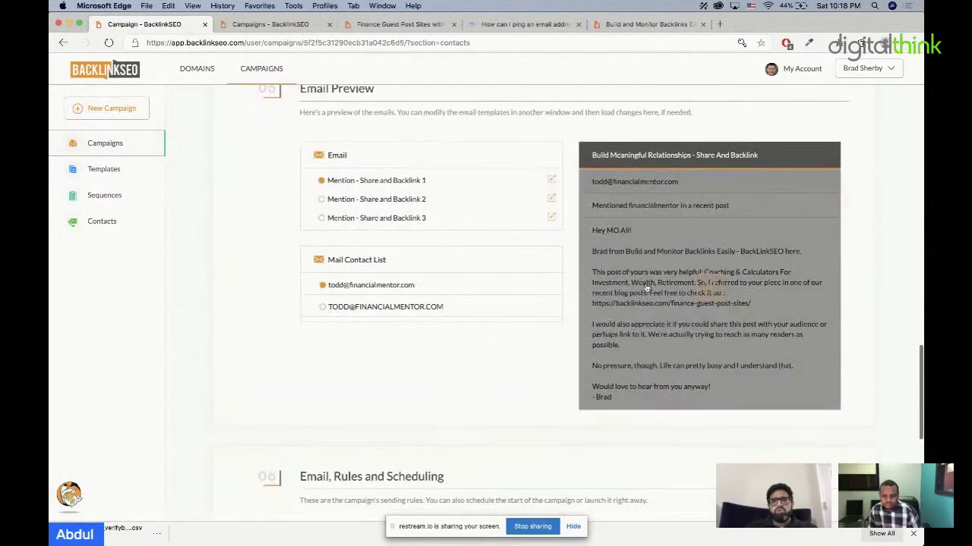
{"action": "left_click", "coordinate": [697, 289]}
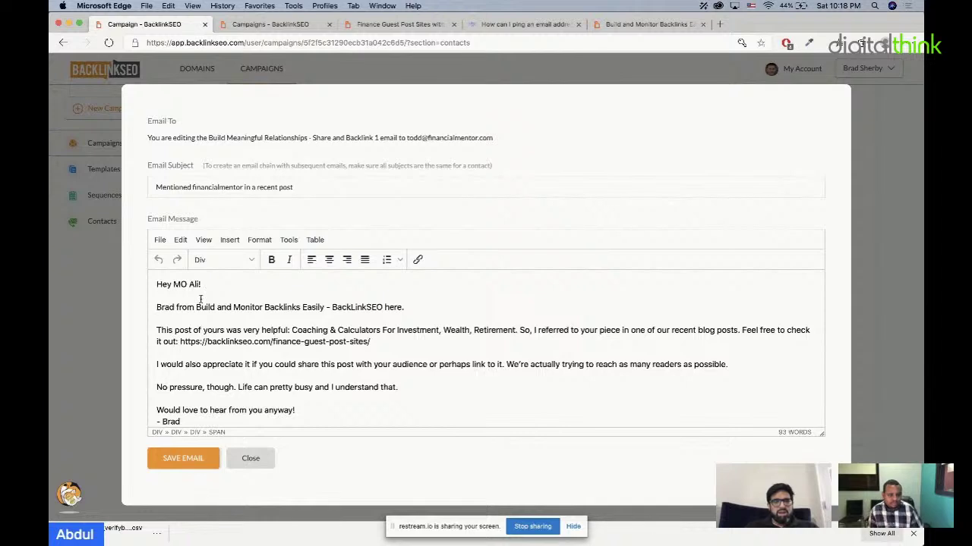
{"action": "type", "text": "Hey i alrea"}
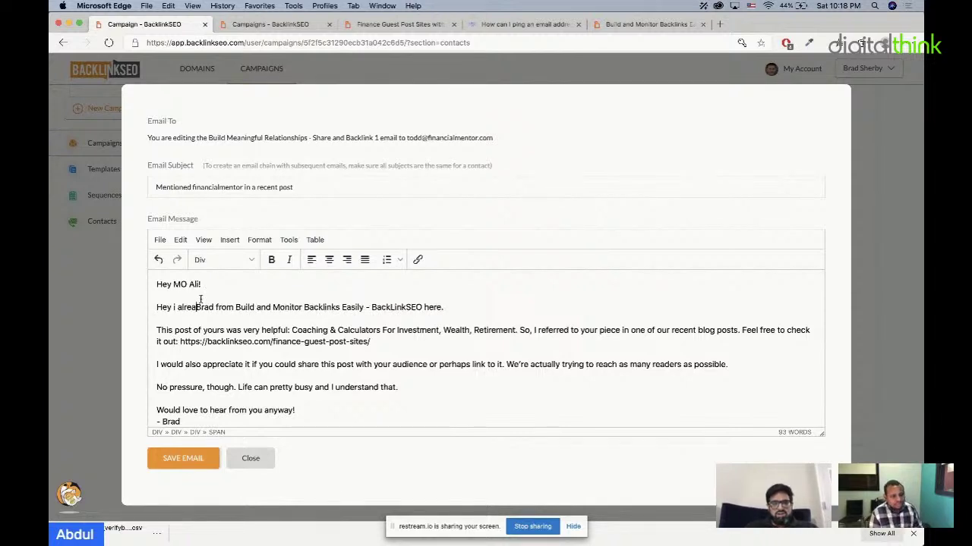
{"action": "type", "text": "dy know you from our "}
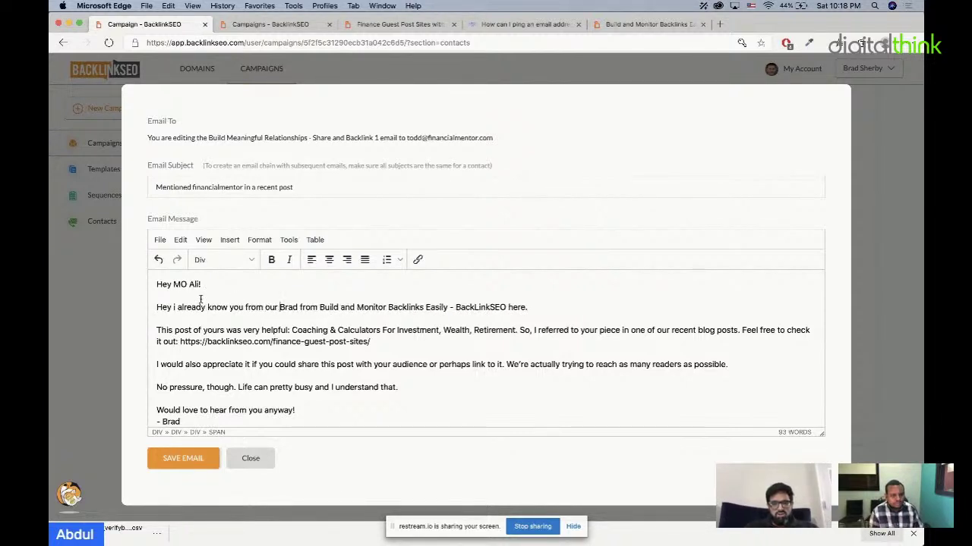
{"action": "type", "text": "amazing "}
{"action": "type", "text": "lives we d"}
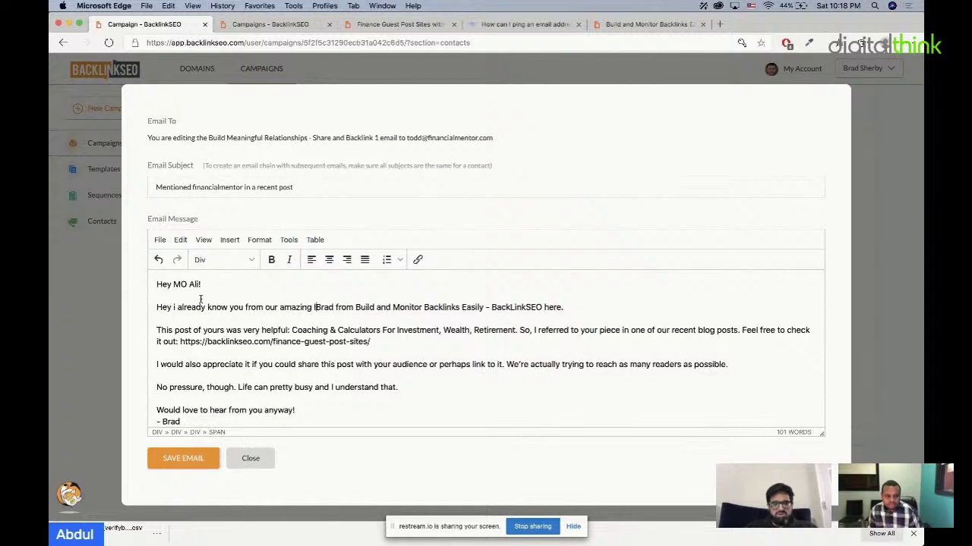
{"action": "type", "text": "o,"}
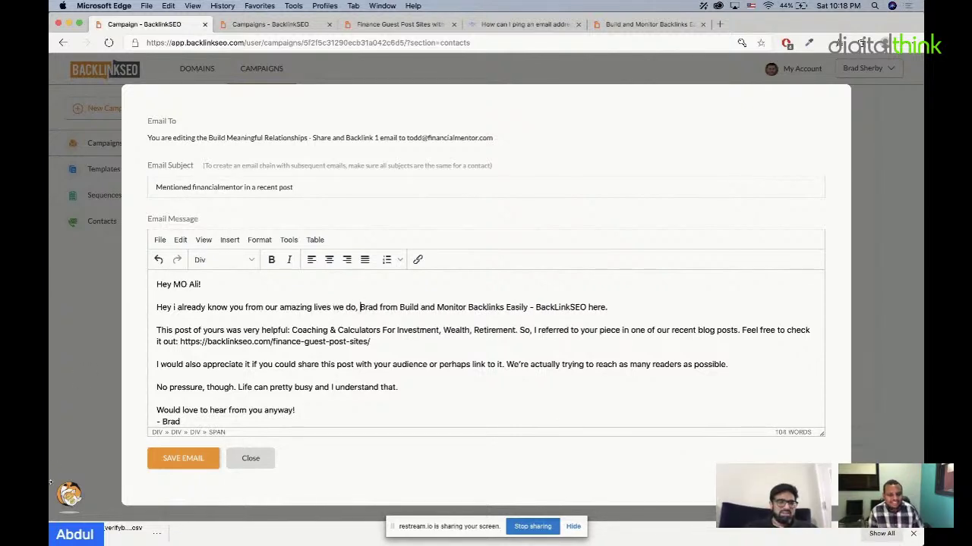
{"action": "left_click", "coordinate": [256, 460]}
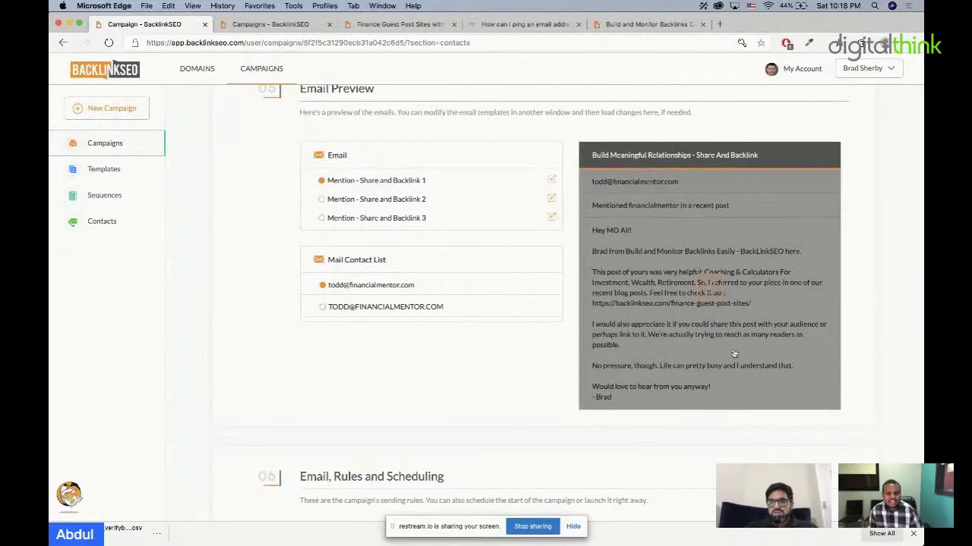
Step: Preview Mention - Share and Backlink 2 and 3 for the second contact, then check scheduling rules
{"action": "scroll", "coordinate": [514, 358], "scroll_direction": "down", "scroll_amount": 1}
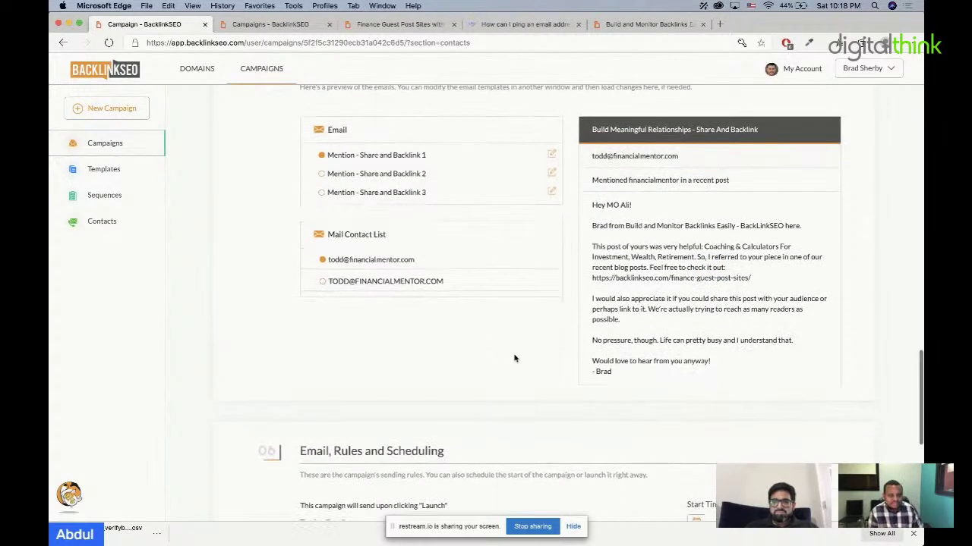
{"action": "left_click", "coordinate": [371, 181]}
{"action": "left_click", "coordinate": [368, 193]}
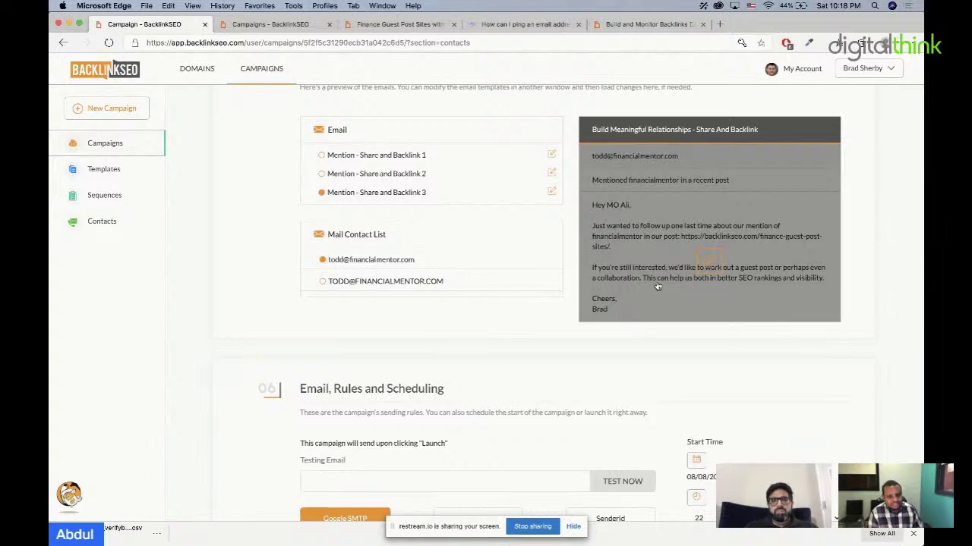
{"action": "left_click", "coordinate": [354, 283]}
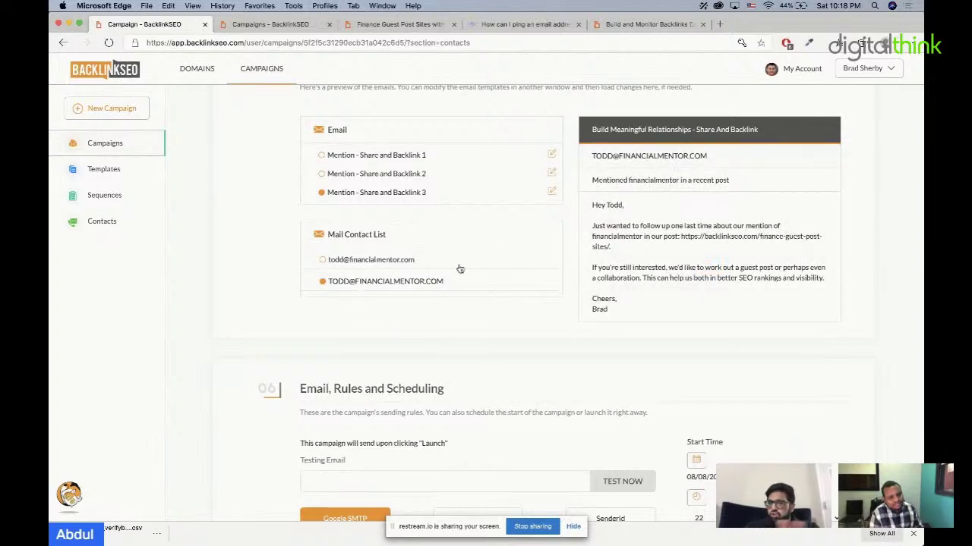
{"action": "scroll", "coordinate": [492, 273], "scroll_direction": "down", "scroll_amount": 1}
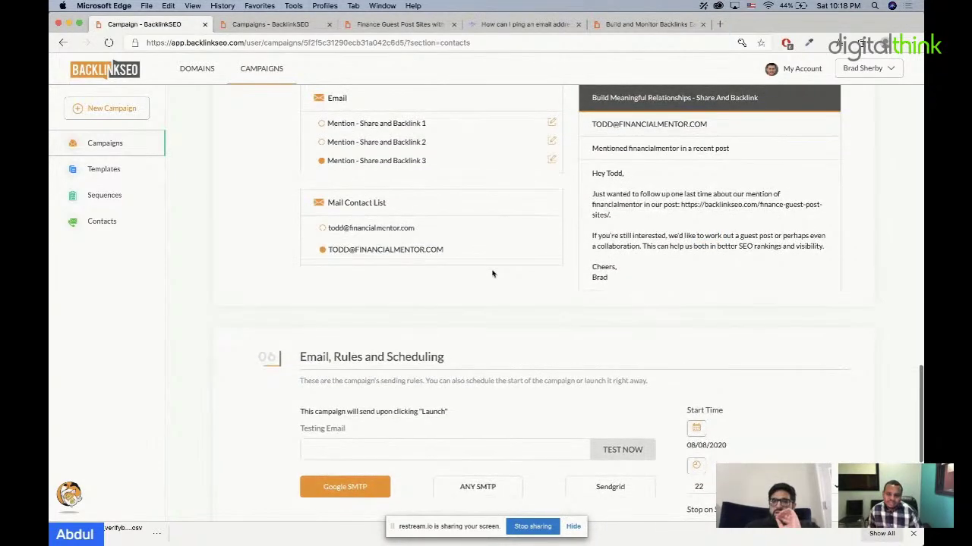
{"action": "scroll", "coordinate": [492, 273], "scroll_direction": "down", "scroll_amount": 3}
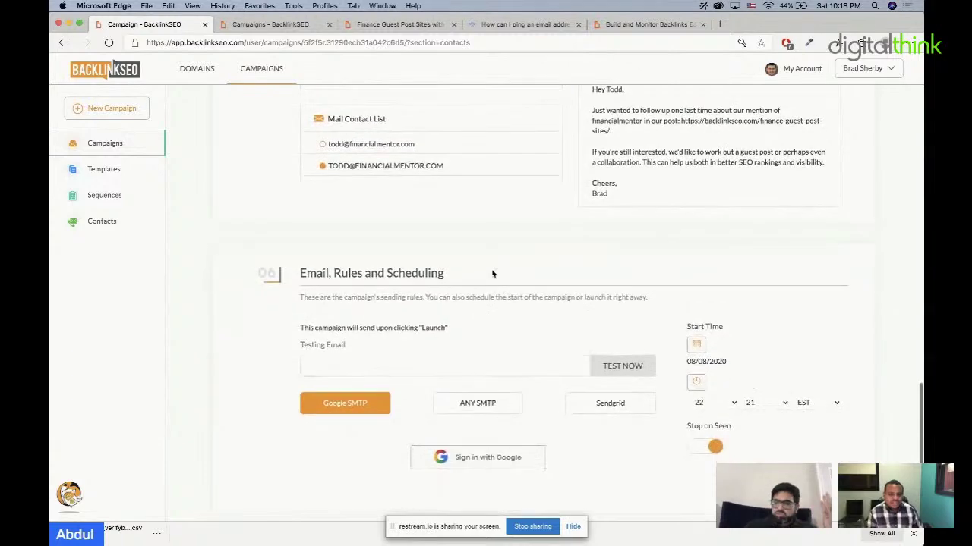
{"action": "scroll", "coordinate": [492, 273], "scroll_direction": "down", "scroll_amount": 2}
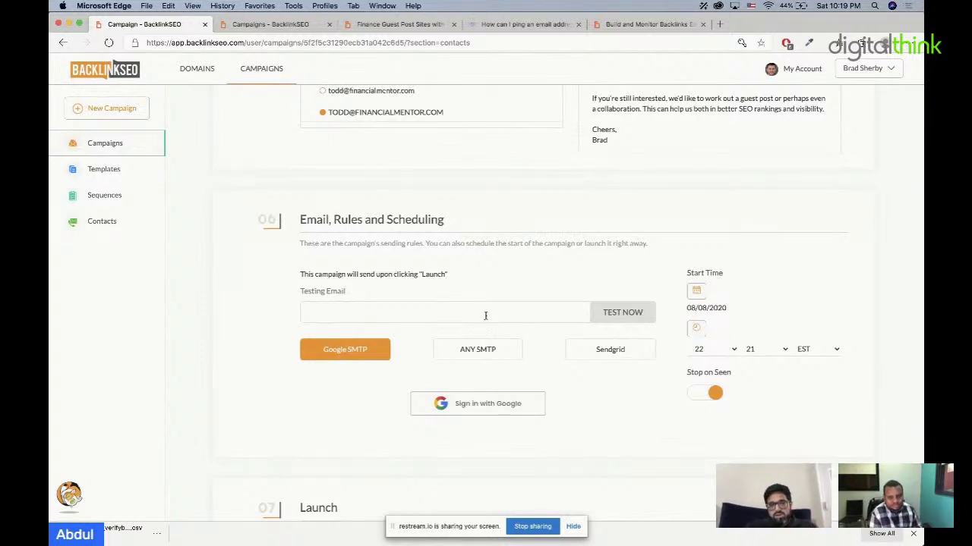
Step: Preview the ANY SMTP and Sendgrid sending options, then reselect Google SMTP
{"action": "left_click", "coordinate": [492, 354]}
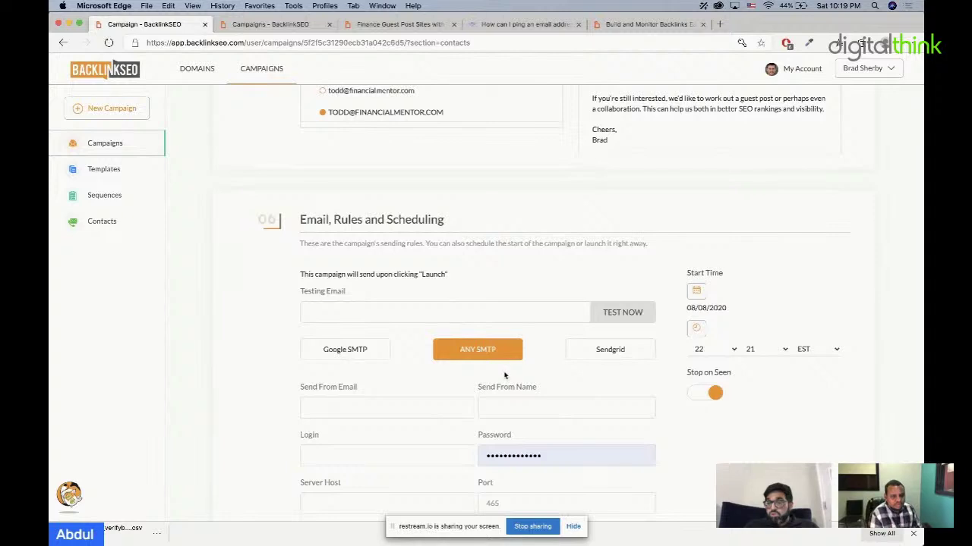
{"action": "scroll", "coordinate": [546, 389], "scroll_direction": "down", "scroll_amount": 2}
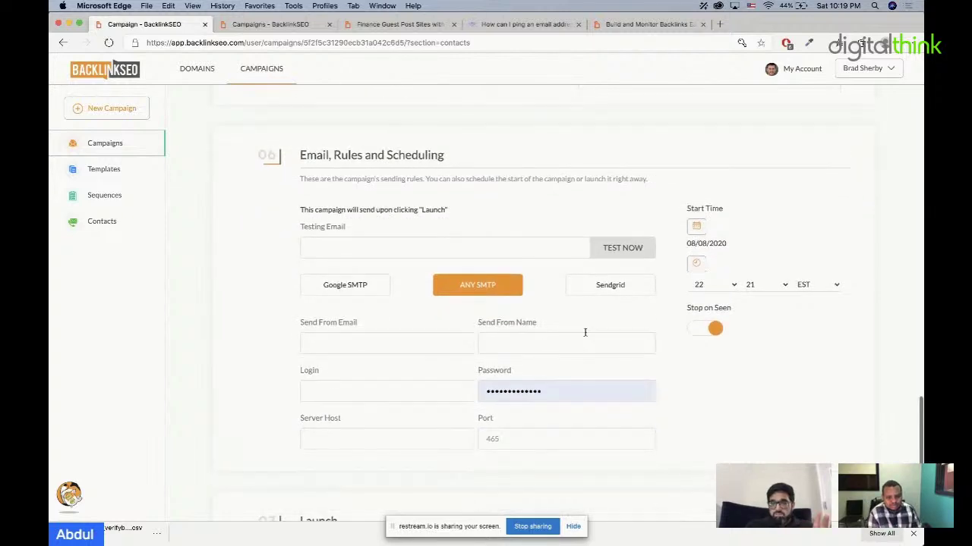
{"action": "left_click", "coordinate": [602, 289]}
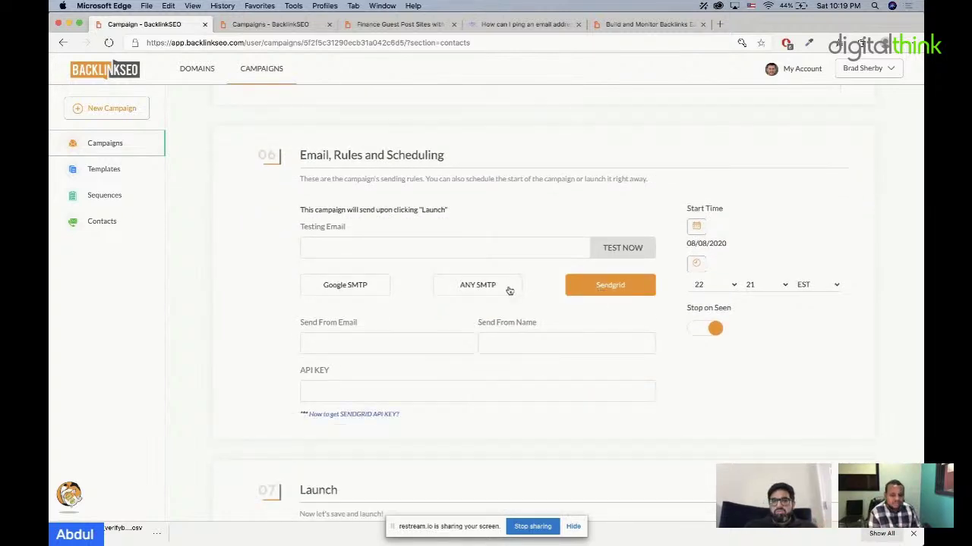
{"action": "left_click", "coordinate": [382, 294]}
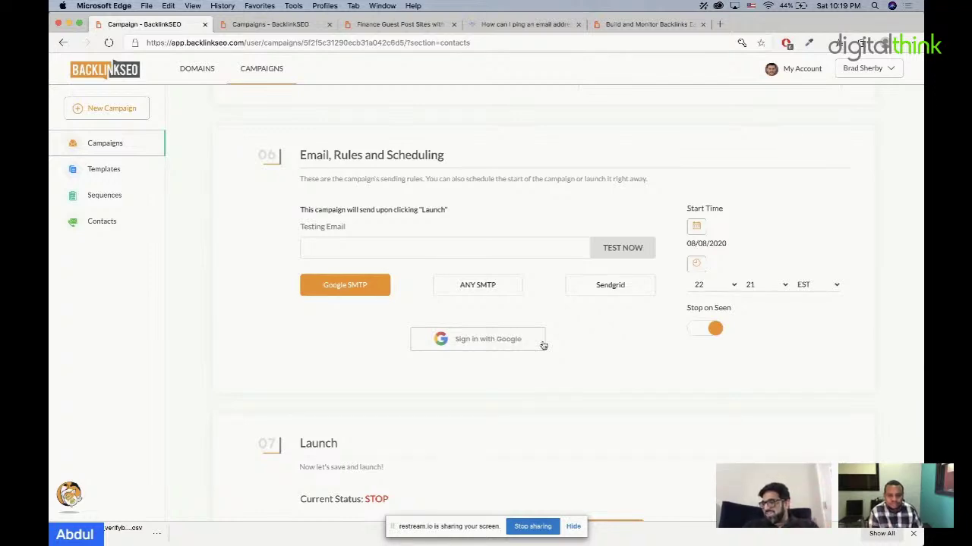
Step: Set the campaign start date to 08/11/2020 and turn Stop on Seen off
{"action": "left_click", "coordinate": [693, 227]}
{"action": "left_click", "coordinate": [733, 328]}
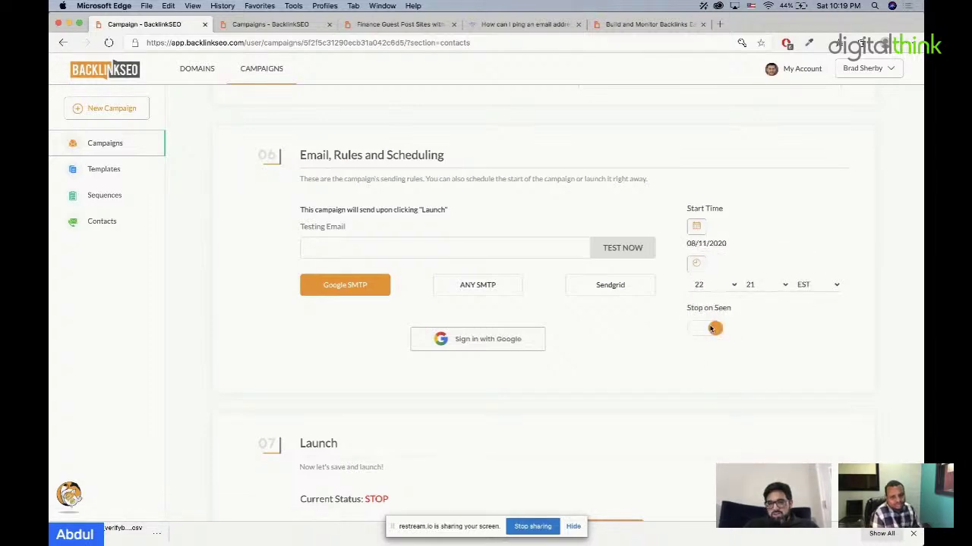
{"action": "left_click", "coordinate": [705, 328]}
{"action": "scroll", "coordinate": [708, 325], "scroll_direction": "up", "scroll_amount": 4}
{"action": "scroll", "coordinate": [706, 325], "scroll_direction": "up", "scroll_amount": 5}
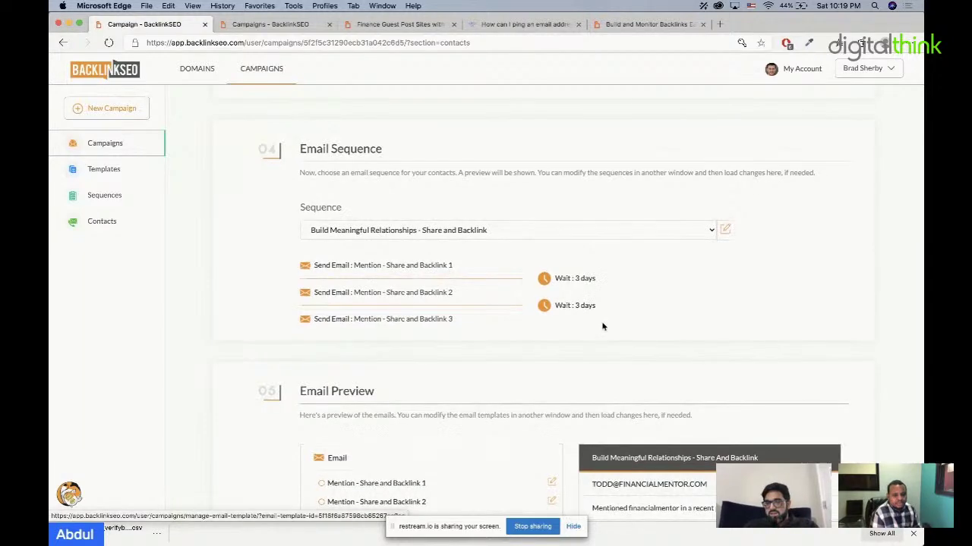
{"action": "scroll", "coordinate": [602, 325], "scroll_direction": "down", "scroll_amount": 10}
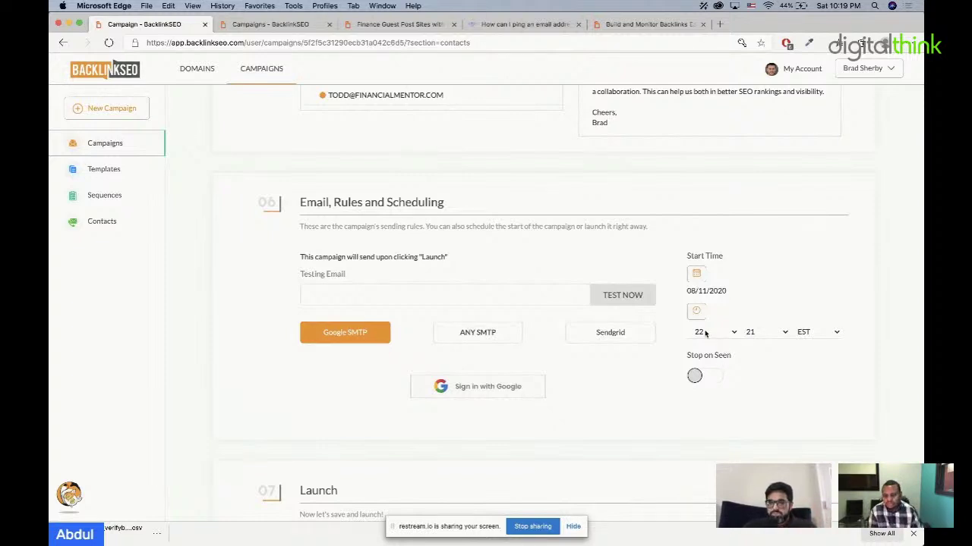
Step: Keep the start time at hour 22, minute 21 EST
{"action": "left_click", "coordinate": [705, 334]}
{"action": "left_click", "coordinate": [812, 264]}
{"action": "left_click", "coordinate": [766, 332]}
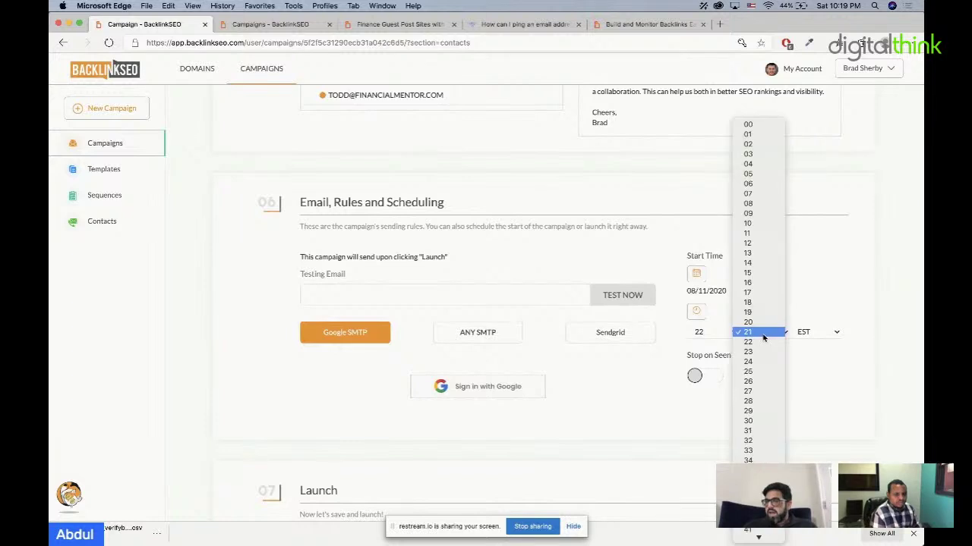
{"action": "left_click", "coordinate": [762, 334]}
{"action": "scroll", "coordinate": [630, 372], "scroll_direction": "down", "scroll_amount": 3}
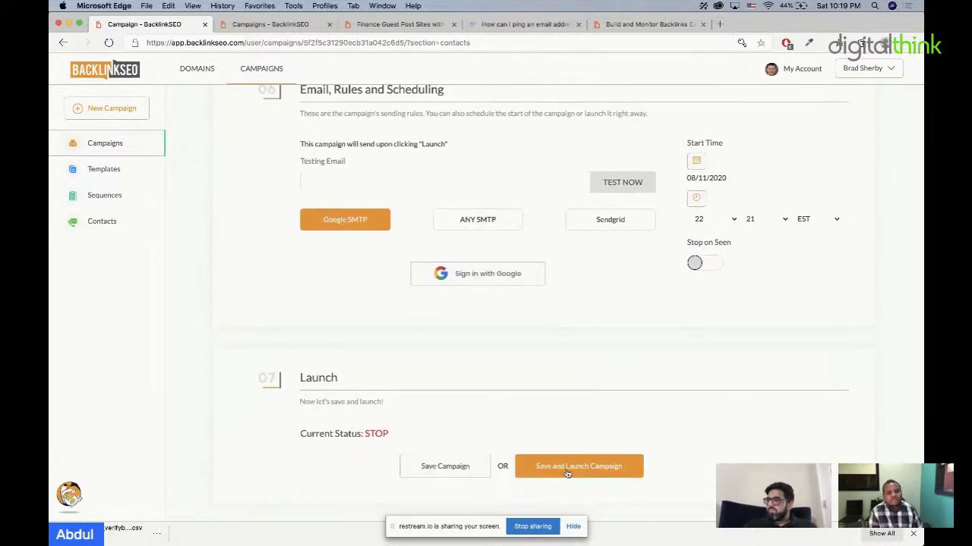
Step: Return to the Campaigns list and open the test Mention campaign's analytics
{"action": "left_click", "coordinate": [137, 150]}
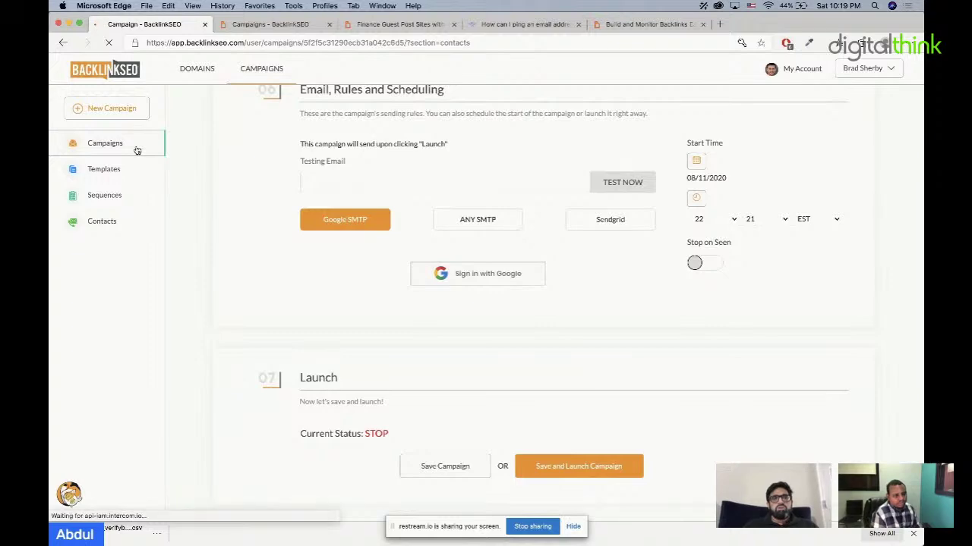
{"action": "scroll", "coordinate": [666, 250], "scroll_direction": "down", "scroll_amount": 5}
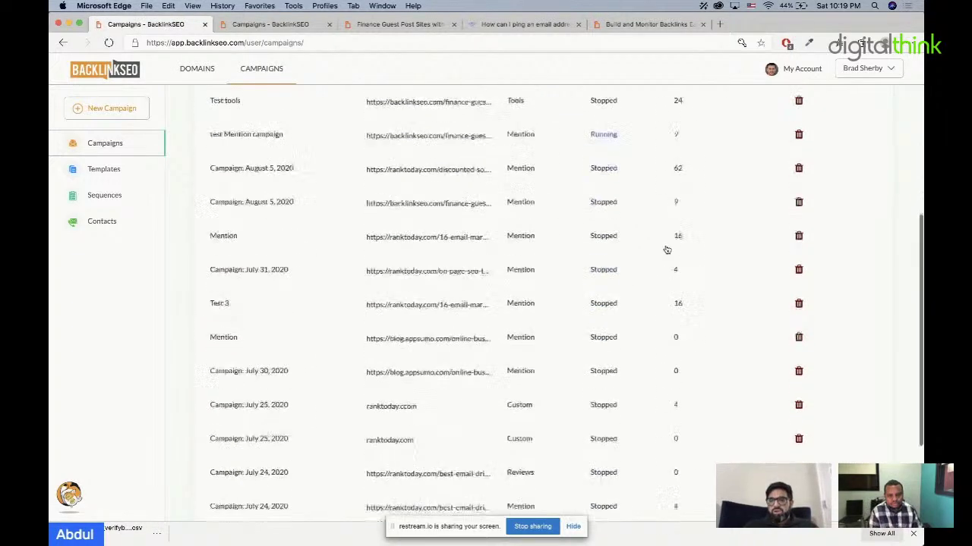
{"action": "left_click", "coordinate": [480, 136]}
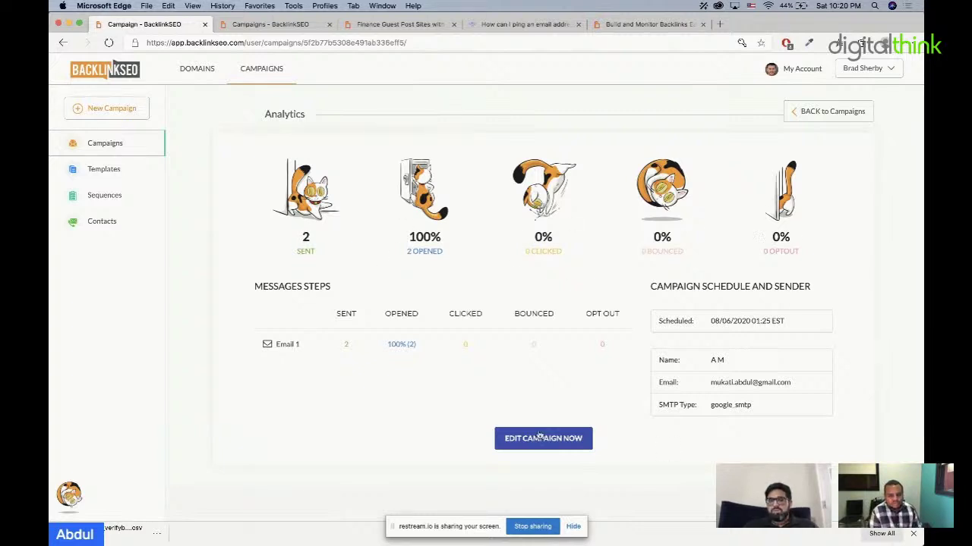
Step: Check Email 1's recipient details, then edit the test Mention campaign and untick its first contact
{"action": "left_click", "coordinate": [298, 346]}
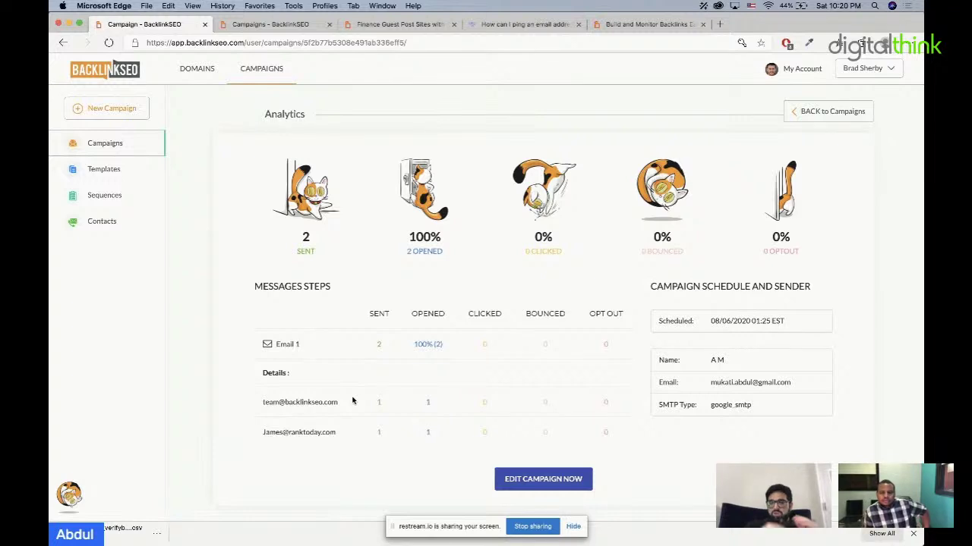
{"action": "left_click", "coordinate": [542, 479]}
{"action": "scroll", "coordinate": [549, 412], "scroll_direction": "down", "scroll_amount": 10}
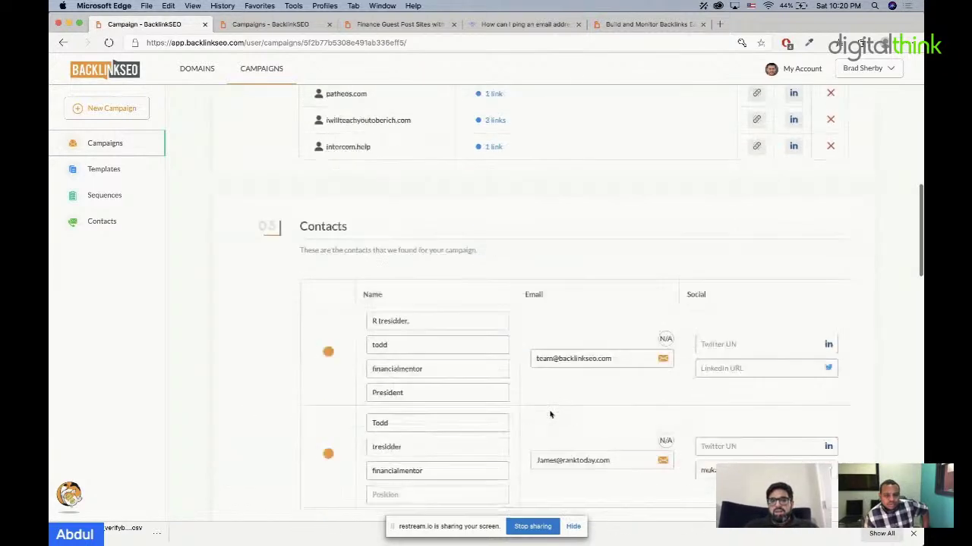
{"action": "scroll", "coordinate": [409, 307], "scroll_direction": "up", "scroll_amount": 3}
{"action": "left_click", "coordinate": [328, 243]}
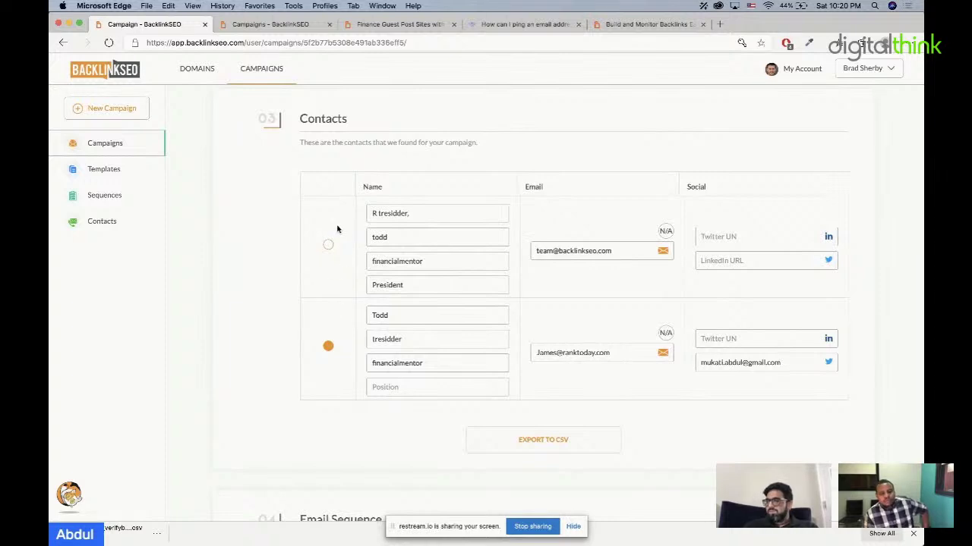
{"action": "scroll", "coordinate": [337, 230], "scroll_direction": "down", "scroll_amount": 2}
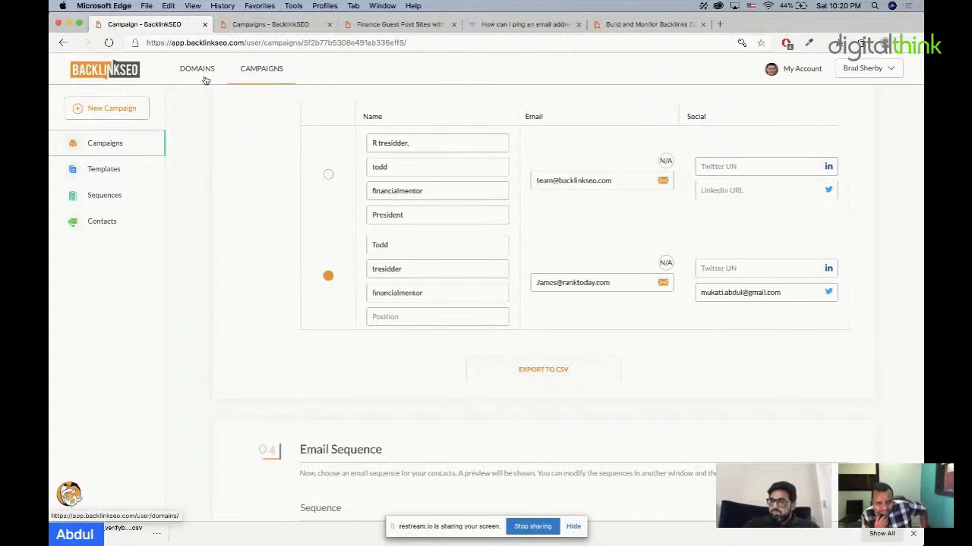
{"action": "scroll", "coordinate": [391, 346], "scroll_direction": "down", "scroll_amount": 10}
{"action": "scroll", "coordinate": [390, 344], "scroll_direction": "down", "scroll_amount": 1}
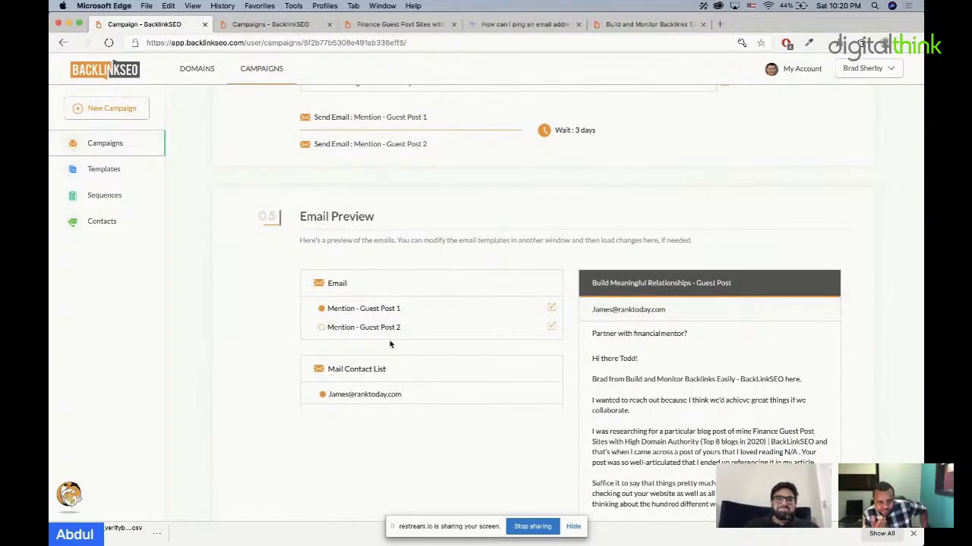
{"action": "scroll", "coordinate": [390, 344], "scroll_direction": "down", "scroll_amount": 1}
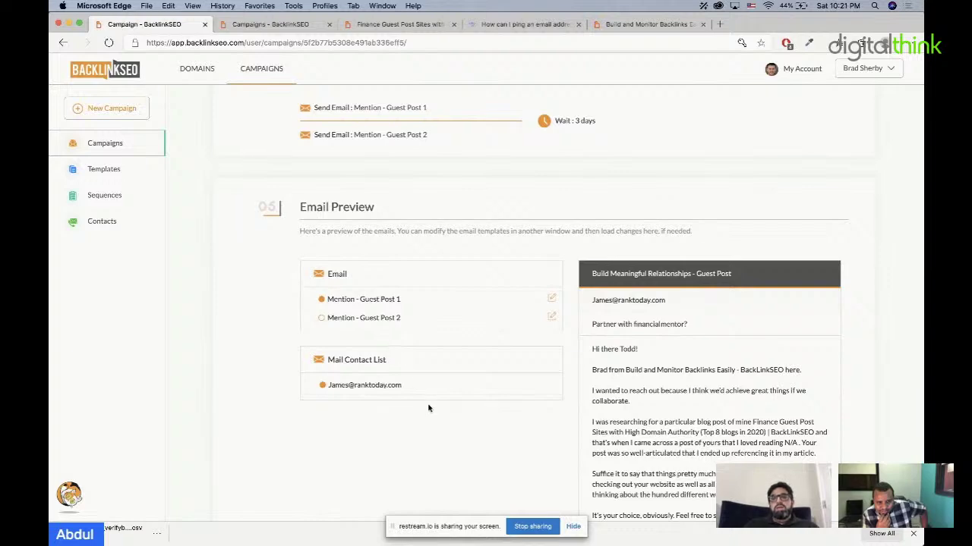
{"action": "scroll", "coordinate": [428, 408], "scroll_direction": "down", "scroll_amount": 5}
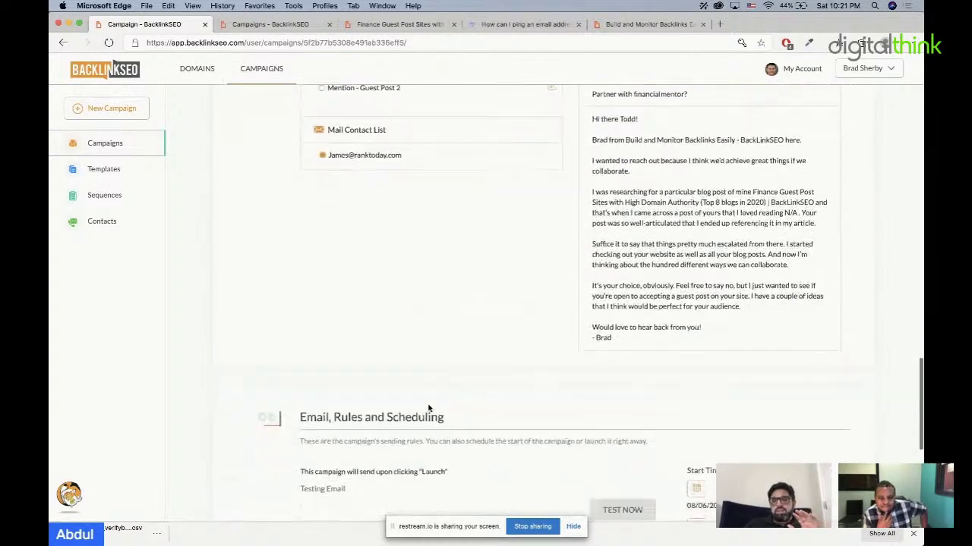
{"action": "scroll", "coordinate": [428, 409], "scroll_direction": "down", "scroll_amount": 4}
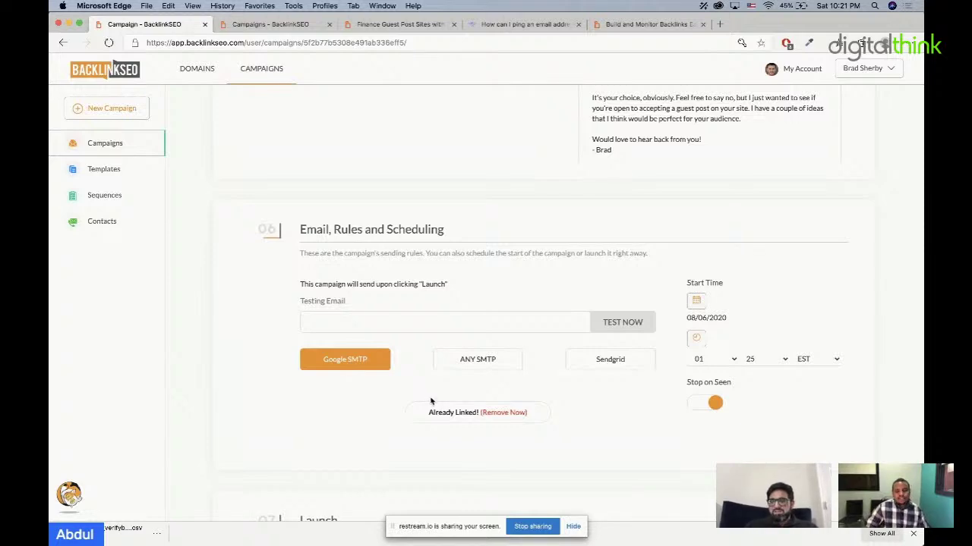
{"action": "scroll", "coordinate": [425, 394], "scroll_direction": "up", "scroll_amount": 10}
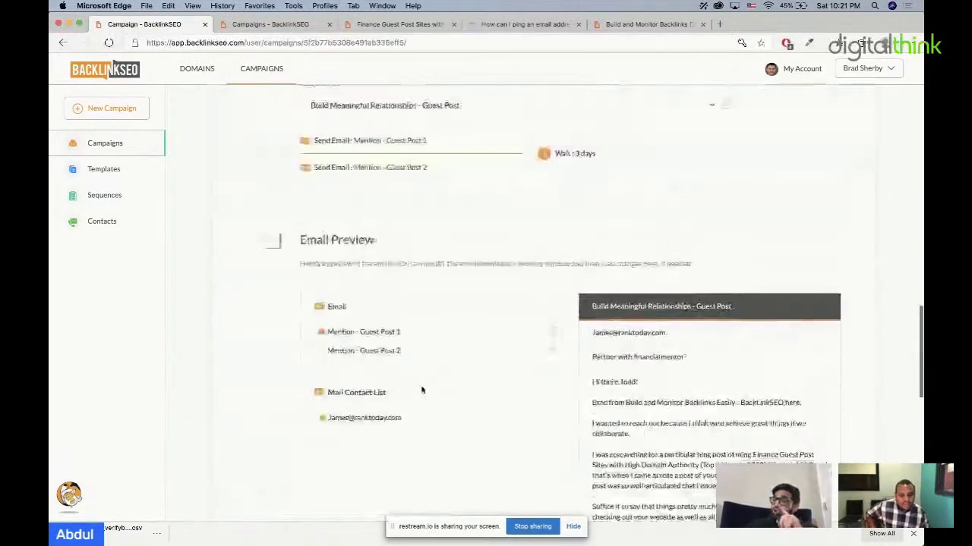
{"action": "scroll", "coordinate": [422, 391], "scroll_direction": "up", "scroll_amount": 10}
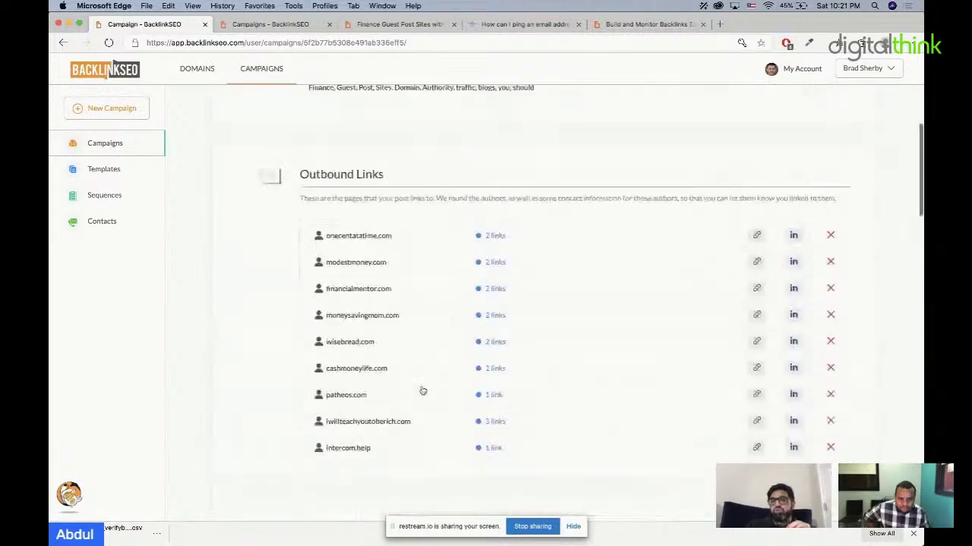
{"action": "scroll", "coordinate": [422, 391], "scroll_direction": "up", "scroll_amount": 4}
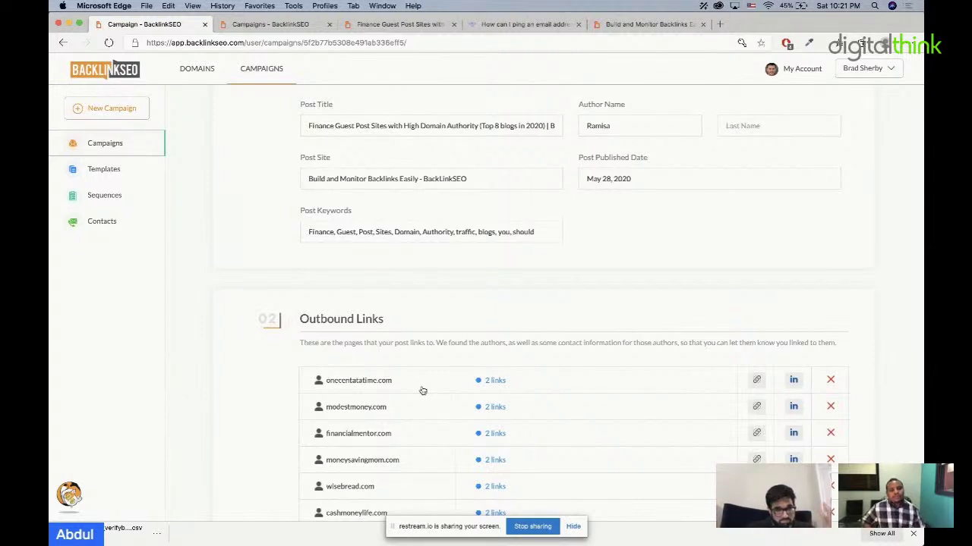
Step: Start a new Spot The Resource campaign named 'fitness'
{"action": "left_click", "coordinate": [110, 109]}
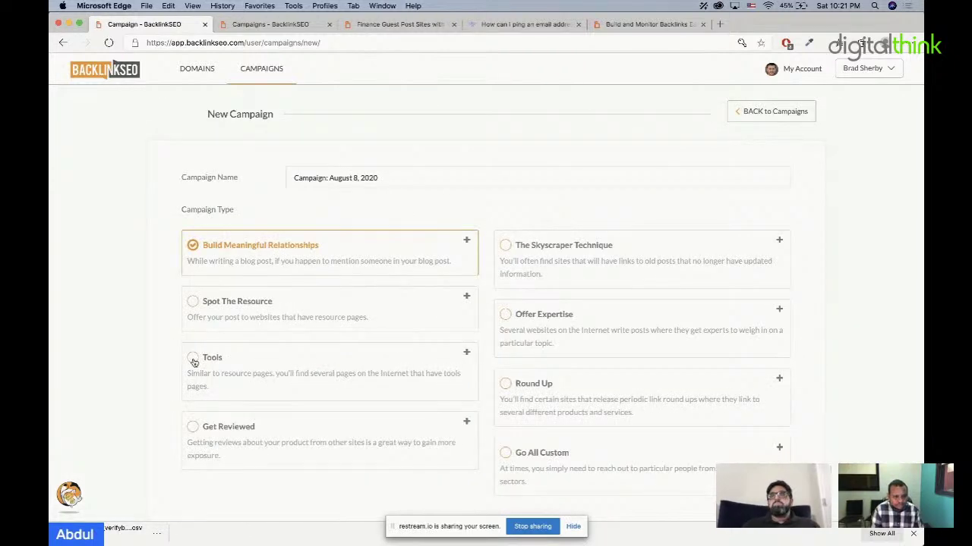
{"action": "scroll", "coordinate": [195, 363], "scroll_direction": "down", "scroll_amount": 2}
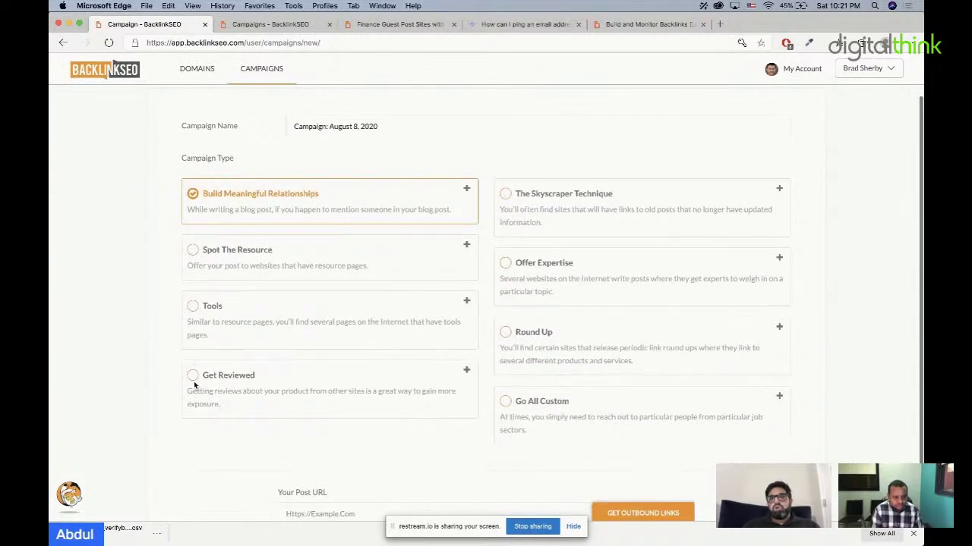
{"action": "left_click", "coordinate": [194, 308]}
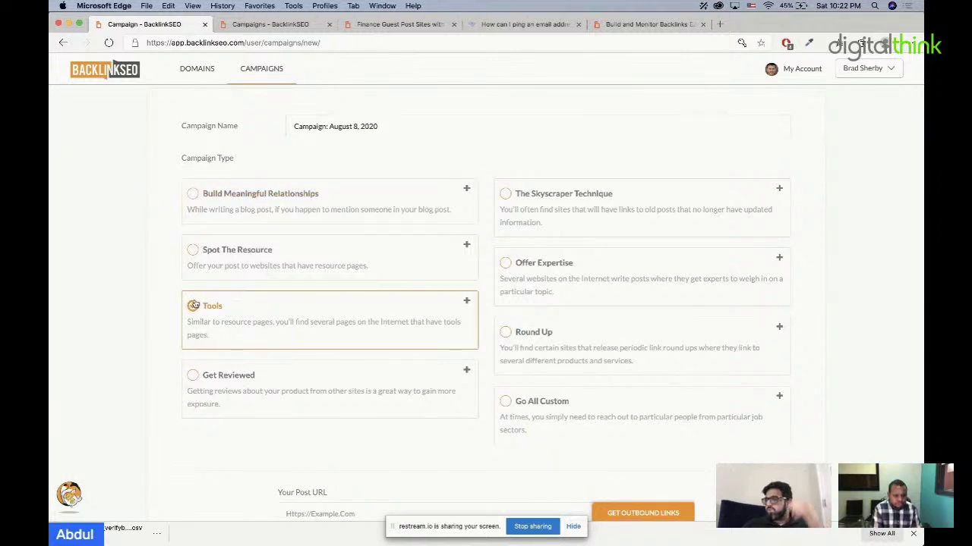
{"action": "left_click", "coordinate": [193, 254]}
{"action": "left_click_drag", "start_coordinate": [451, 122], "coordinate": [256, 125]}
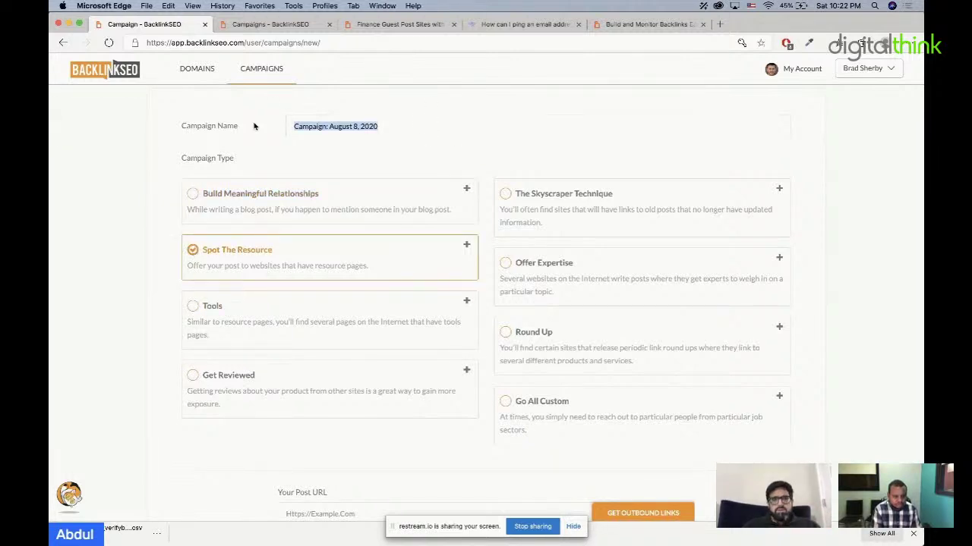
{"action": "type", "text": "fitness"}
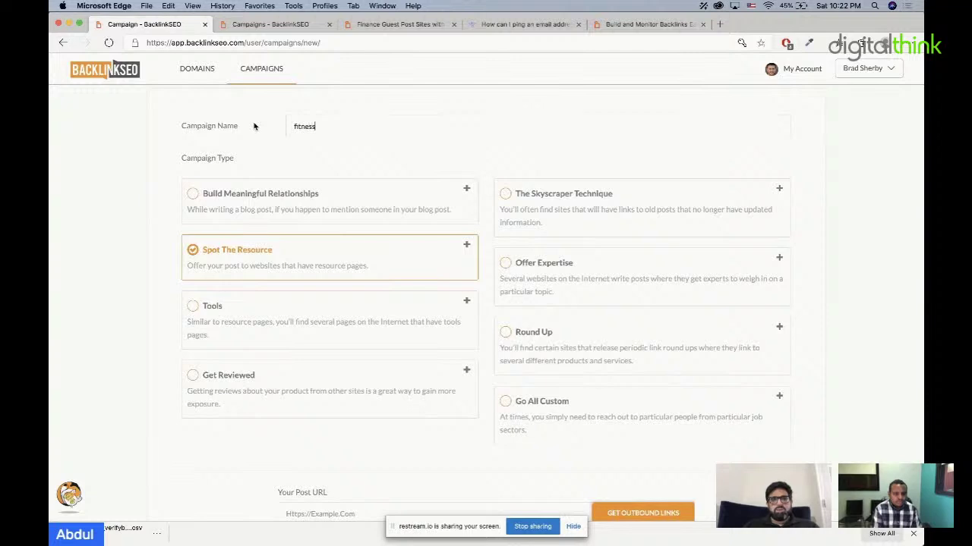
Step: Paste the finance guest post sites article URL and fetch its outbound links
{"action": "scroll", "coordinate": [445, 443], "scroll_direction": "down", "scroll_amount": 2}
{"action": "left_click", "coordinate": [380, 465]}
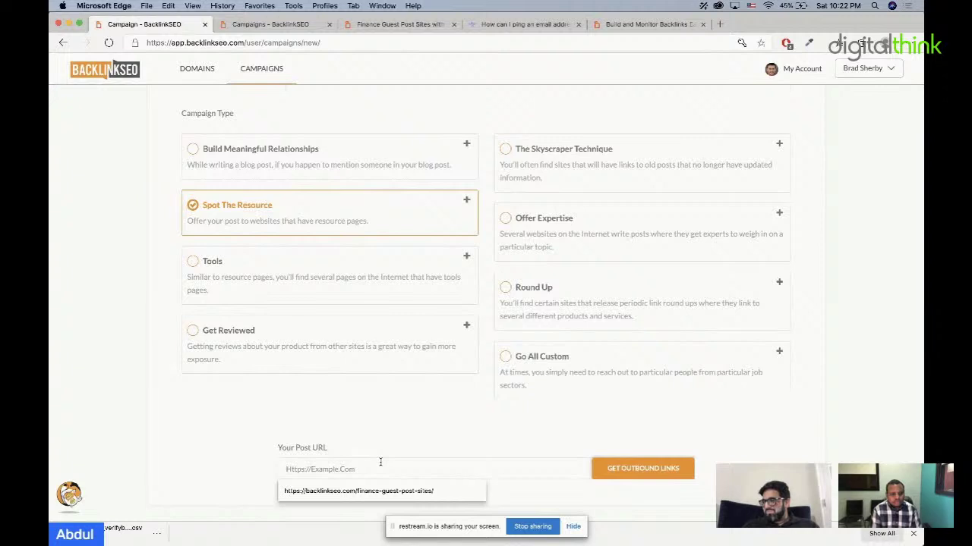
{"action": "type", "text": "p"}
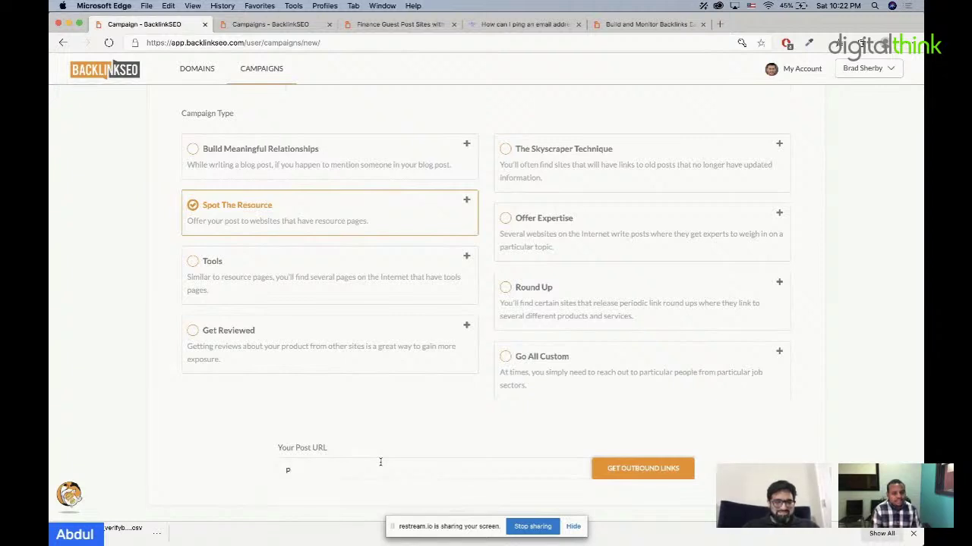
{"action": "key", "text": "BackSpace"}
{"action": "type", "text": "https://backlinkseo.com/finance-guest-post-sites/"}
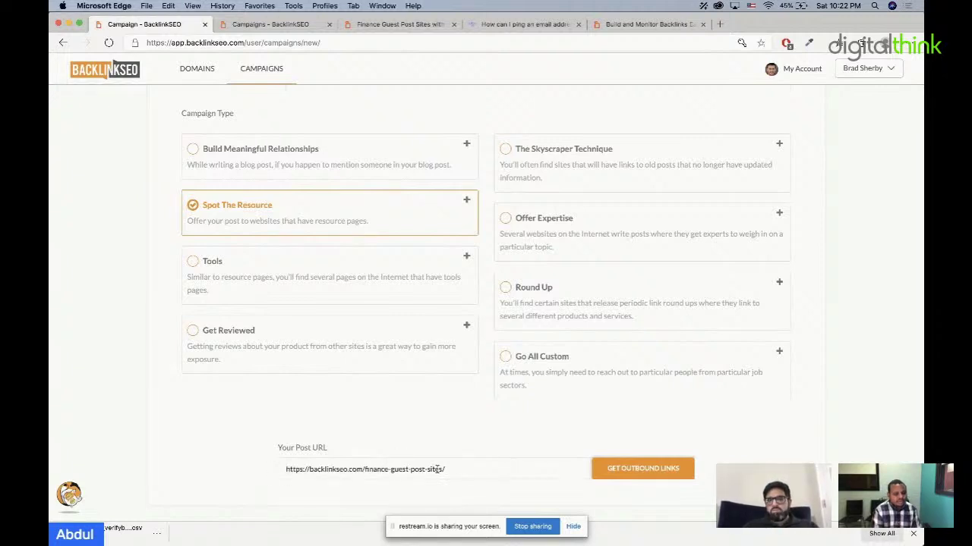
{"action": "left_click", "coordinate": [634, 466]}
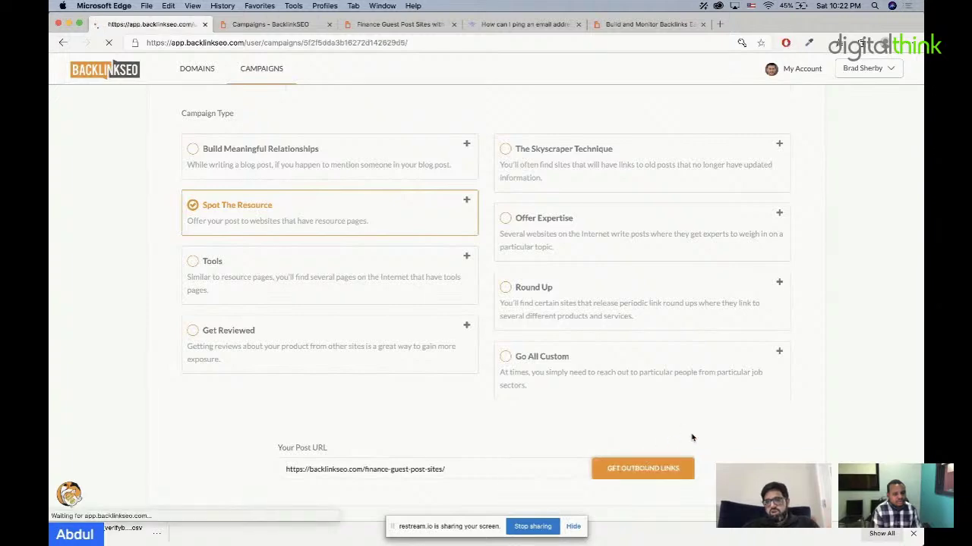
Step: Search for resource posts on the topic 'fitness'
{"action": "scroll", "coordinate": [735, 456], "scroll_direction": "down", "scroll_amount": 2}
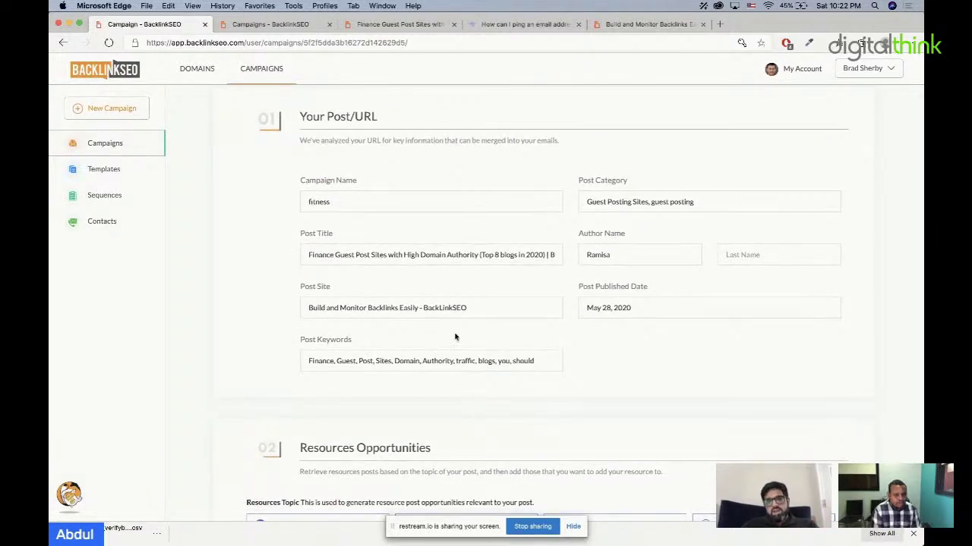
{"action": "left_click_drag", "start_coordinate": [467, 308], "coordinate": [300, 310]}
{"action": "left_click_drag", "start_coordinate": [565, 362], "coordinate": [271, 357]}
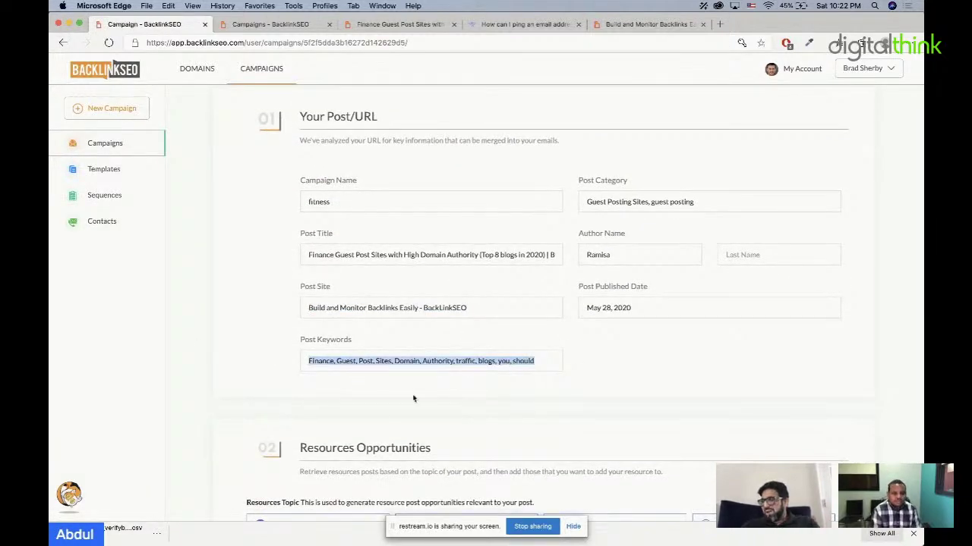
{"action": "scroll", "coordinate": [412, 397], "scroll_direction": "down", "scroll_amount": 3}
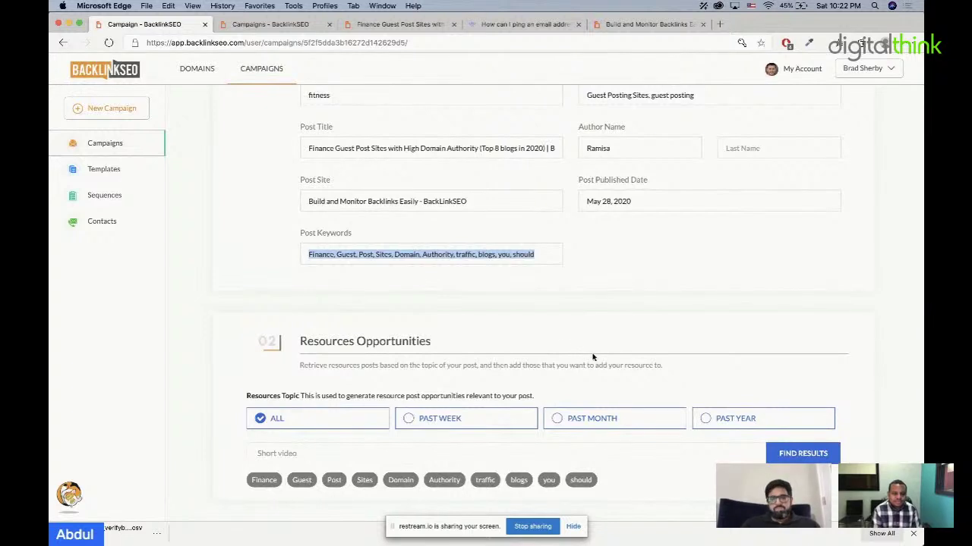
{"action": "left_click", "coordinate": [397, 451]}
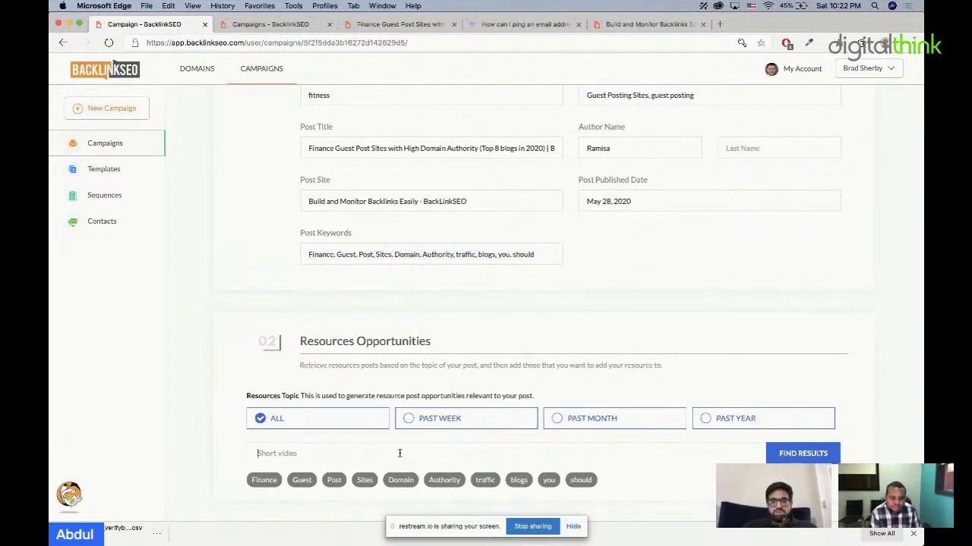
{"action": "type", "text": "fitness"}
{"action": "left_click", "coordinate": [803, 453]}
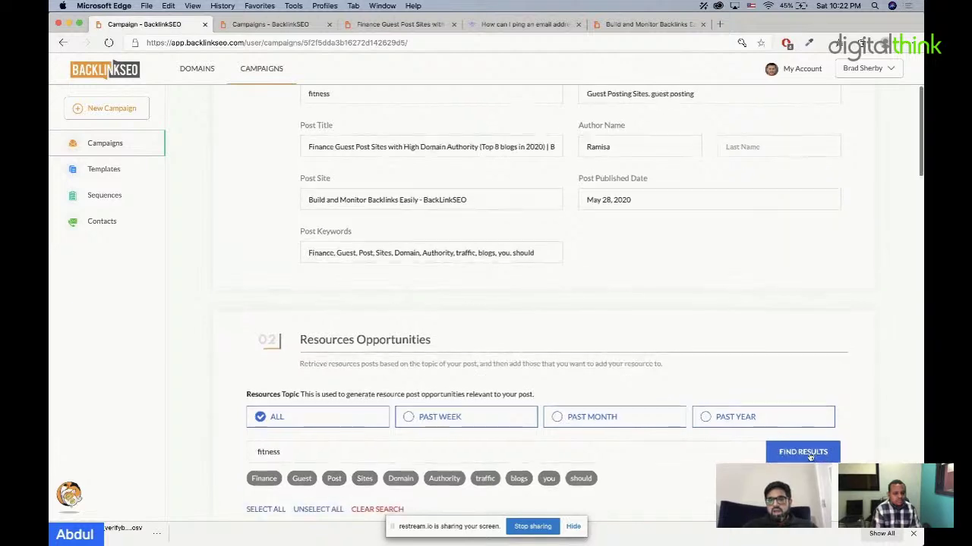
Step: Select the '7 Resources to Reach Your Fitness Goals' result and result 9, the HuffPost workout article
{"action": "scroll", "coordinate": [845, 360], "scroll_direction": "down", "scroll_amount": 2}
{"action": "scroll", "coordinate": [845, 360], "scroll_direction": "down", "scroll_amount": 5}
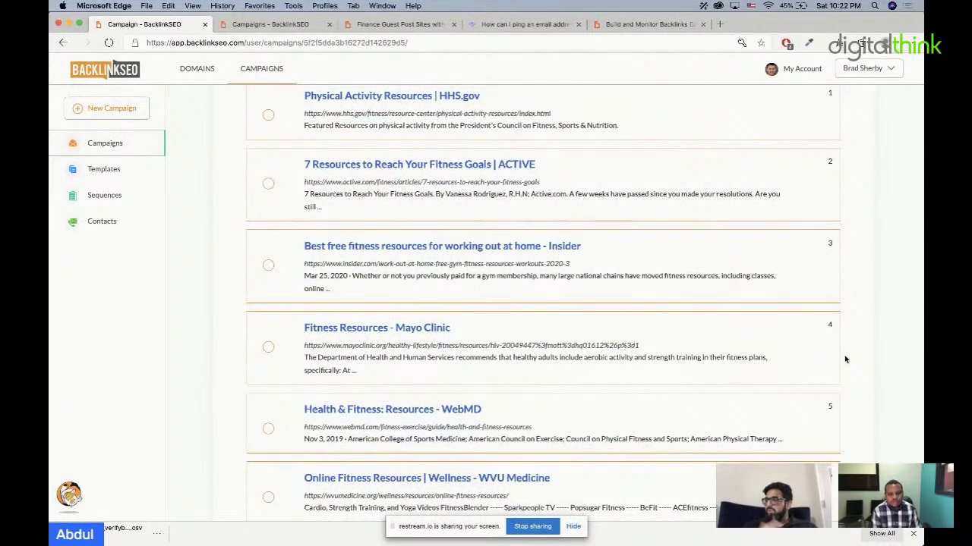
{"action": "left_click", "coordinate": [270, 186]}
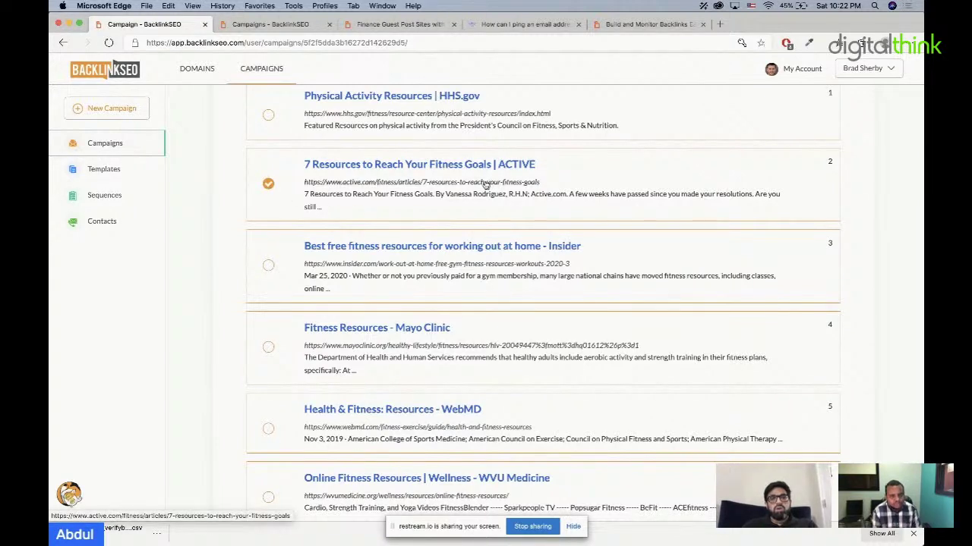
{"action": "scroll", "coordinate": [493, 304], "scroll_direction": "down", "scroll_amount": 3}
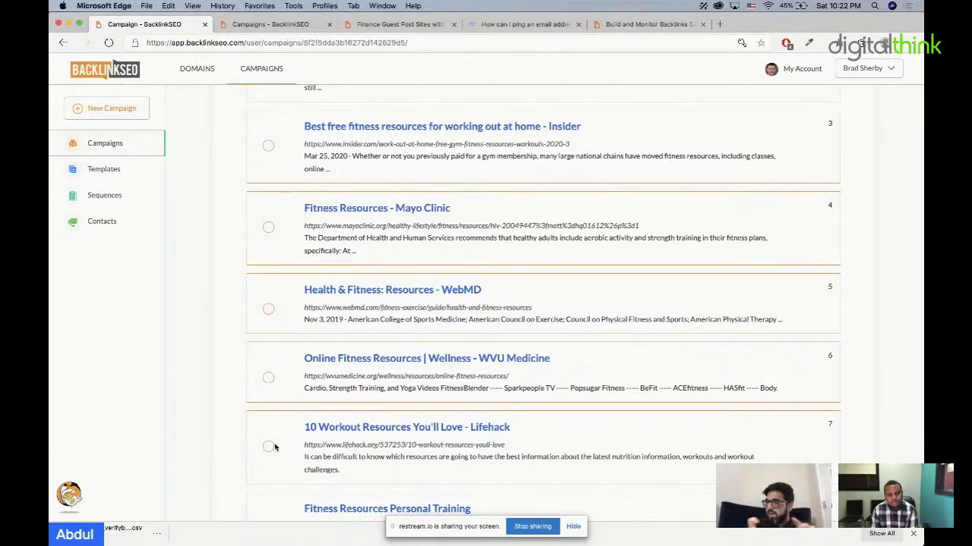
{"action": "scroll", "coordinate": [275, 447], "scroll_direction": "down", "scroll_amount": 3}
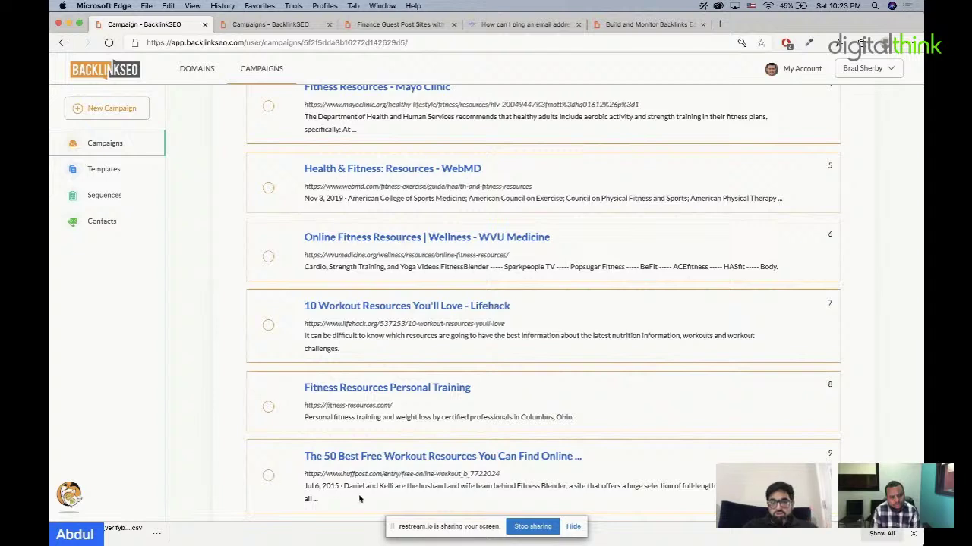
{"action": "left_click_drag", "start_coordinate": [342, 488], "coordinate": [317, 488]}
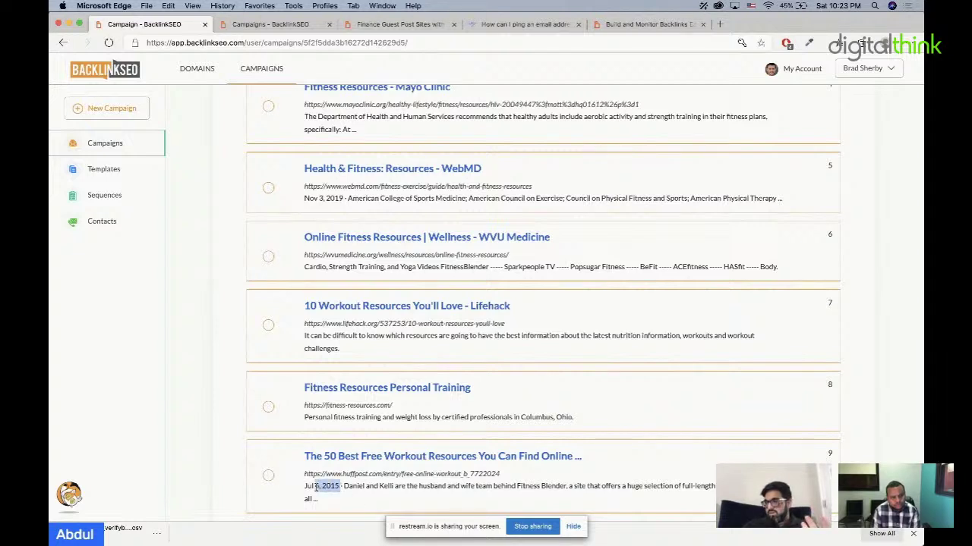
{"action": "left_click", "coordinate": [268, 476]}
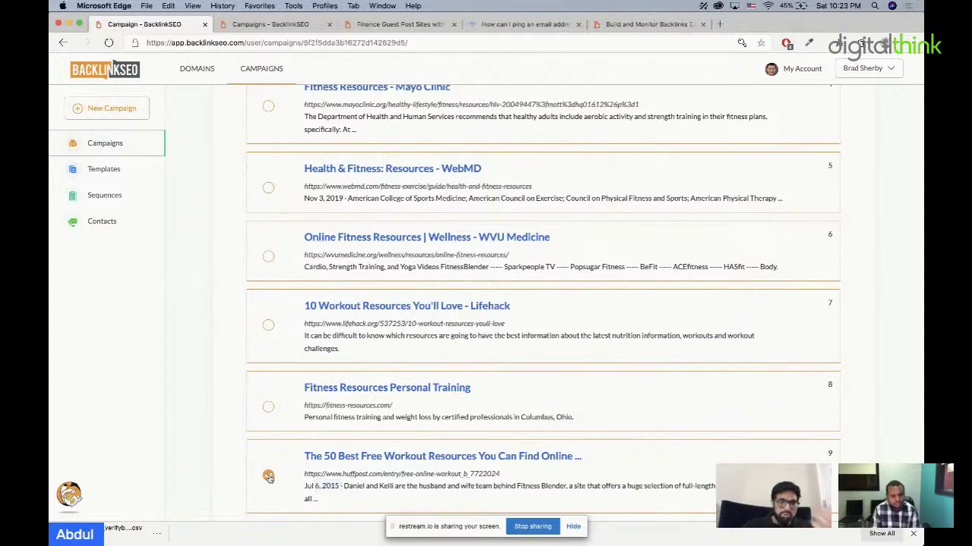
Step: Select result 10, the CCL fitness goals article, and review the Resources Opportunities list
{"action": "scroll", "coordinate": [481, 484], "scroll_direction": "down", "scroll_amount": 2}
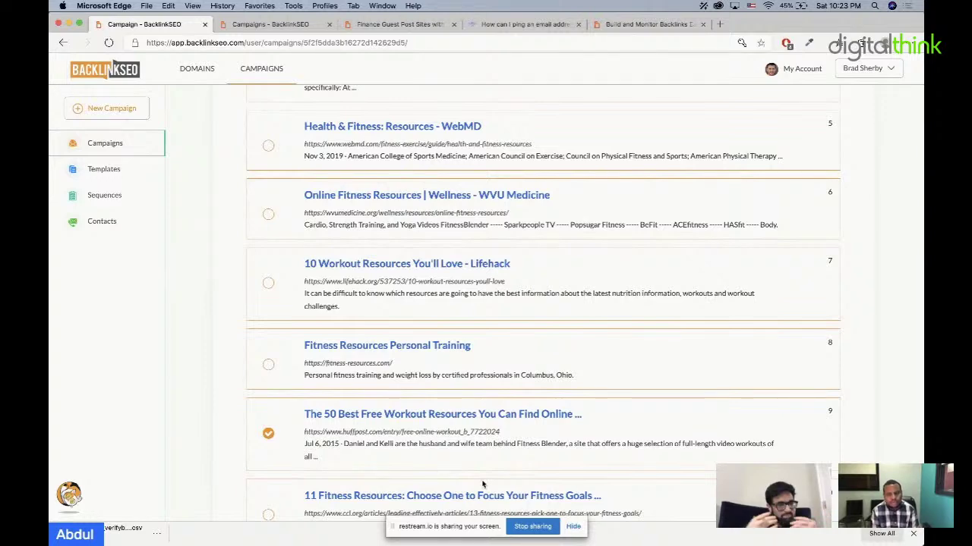
{"action": "scroll", "coordinate": [482, 484], "scroll_direction": "down", "scroll_amount": 3}
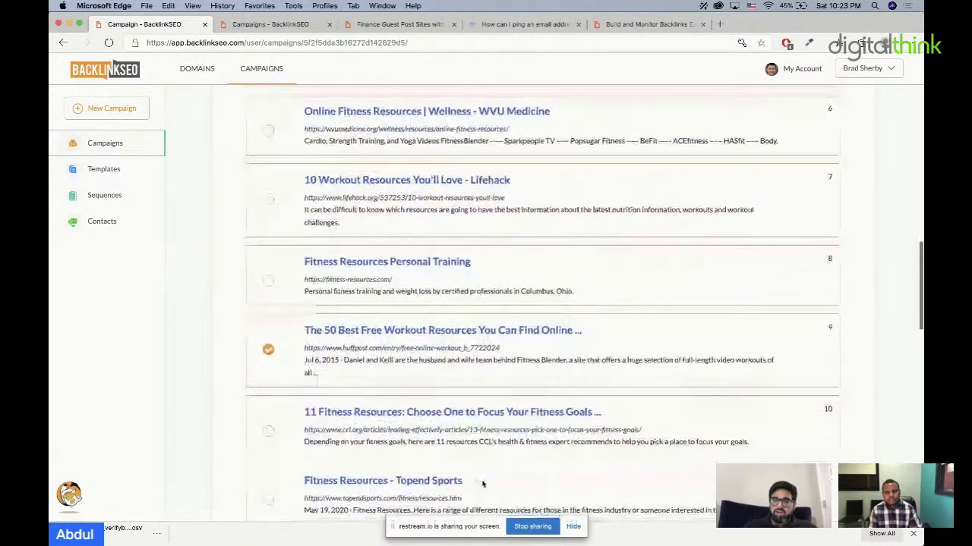
{"action": "left_click", "coordinate": [271, 422]}
{"action": "scroll", "coordinate": [272, 426], "scroll_direction": "down", "scroll_amount": 2}
{"action": "scroll", "coordinate": [272, 426], "scroll_direction": "down", "scroll_amount": 12}
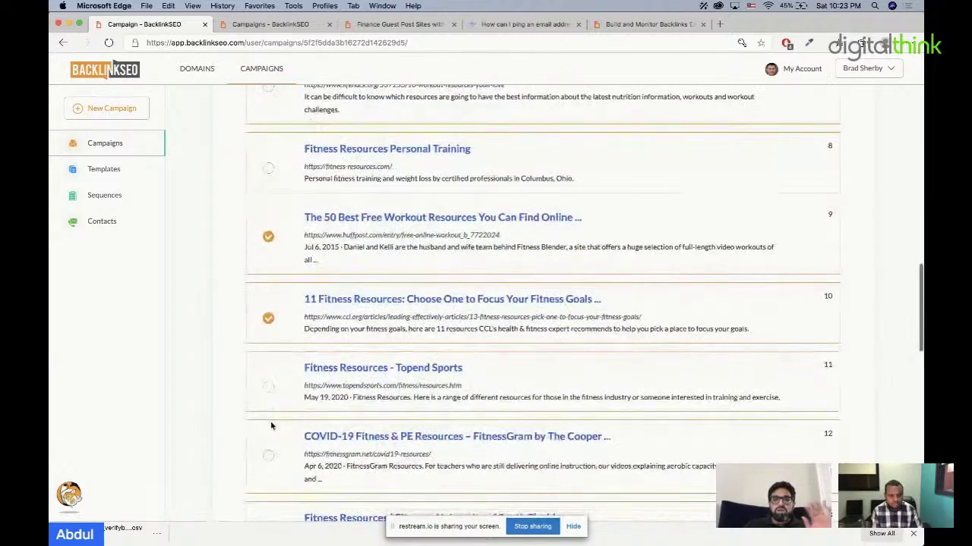
{"action": "scroll", "coordinate": [261, 245], "scroll_direction": "up", "scroll_amount": 15}
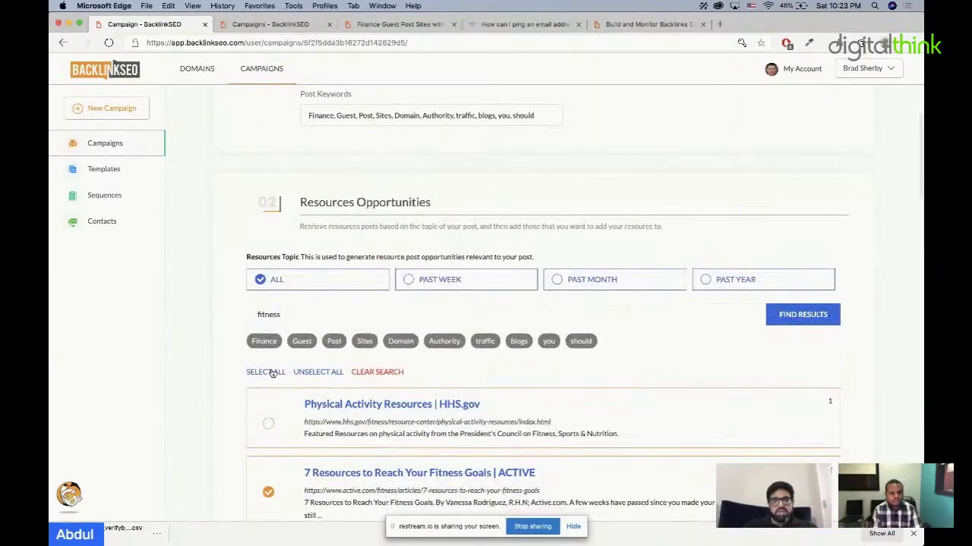
{"action": "scroll", "coordinate": [369, 477], "scroll_direction": "down", "scroll_amount": 20}
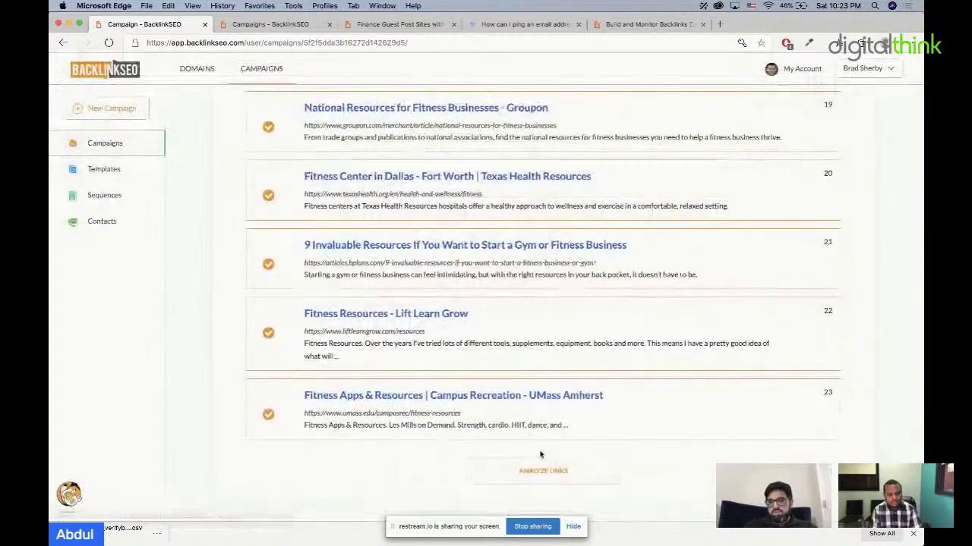
Step: Analyse the selected links, look up contacts with OneMoreLead, then switch the provider to Hunter
{"action": "left_click", "coordinate": [543, 471]}
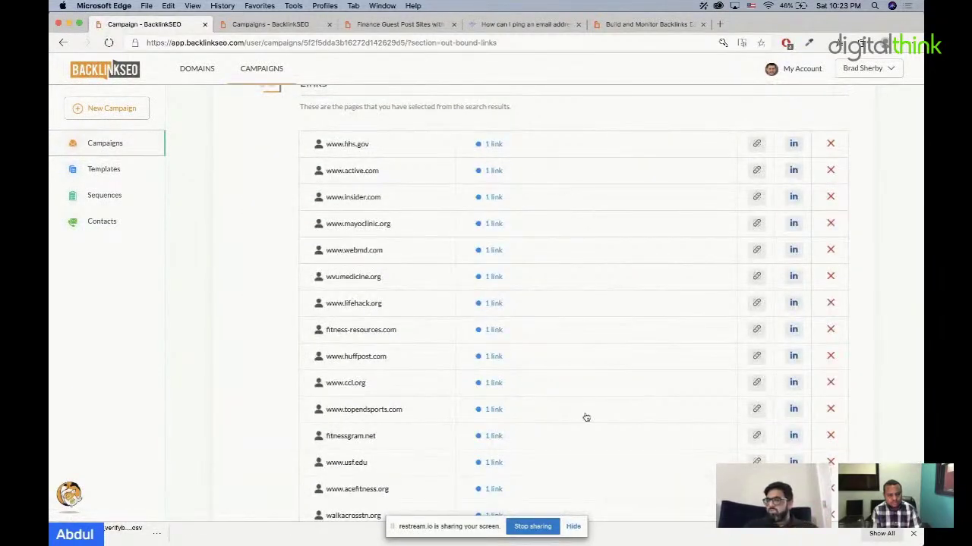
{"action": "scroll", "coordinate": [585, 417], "scroll_direction": "down", "scroll_amount": 5}
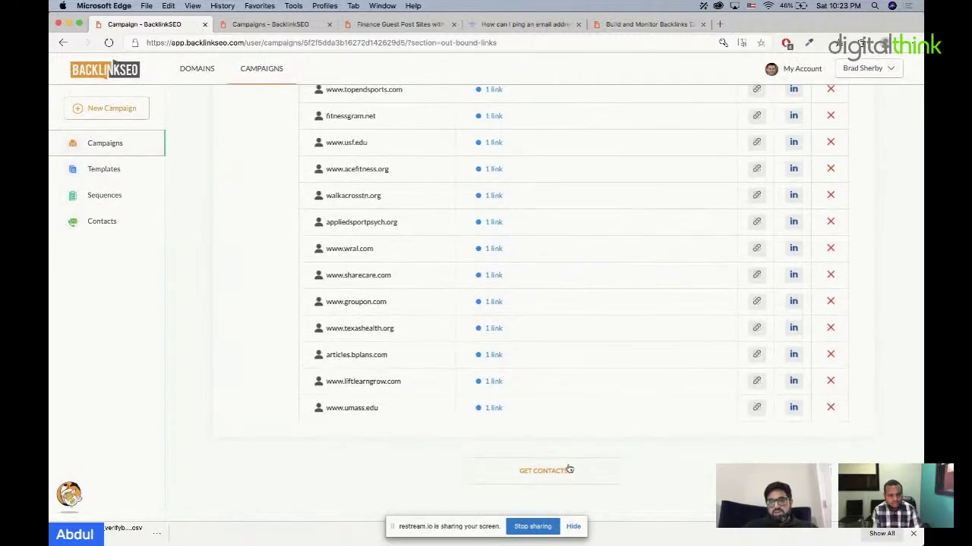
{"action": "left_click", "coordinate": [567, 467]}
{"action": "scroll", "coordinate": [568, 469], "scroll_direction": "down", "scroll_amount": 2}
{"action": "left_click", "coordinate": [643, 343]}
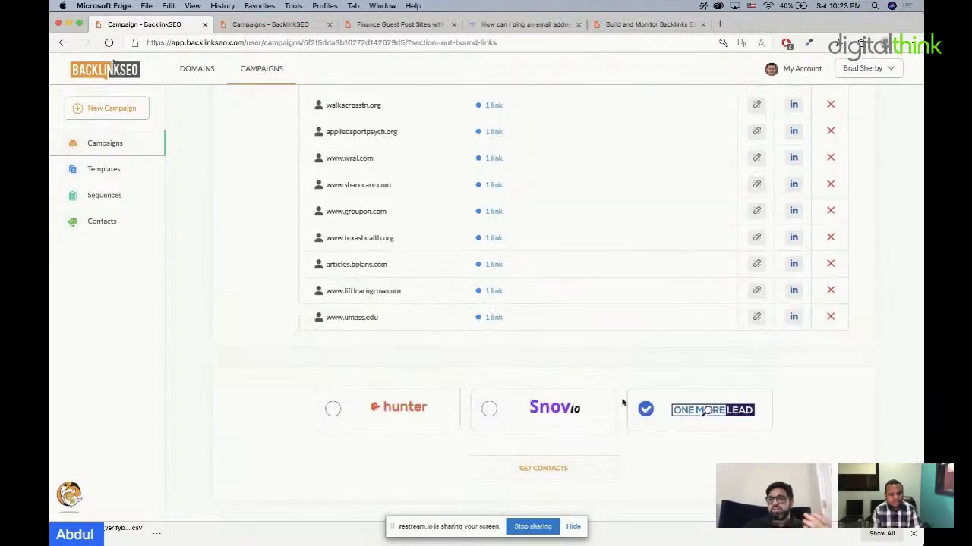
{"action": "left_click", "coordinate": [568, 476]}
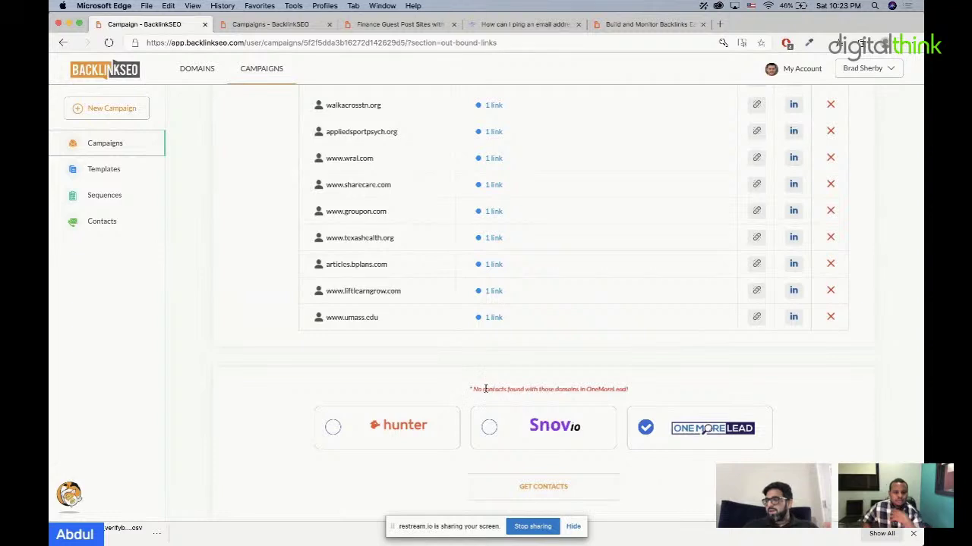
{"action": "left_click", "coordinate": [332, 427]}
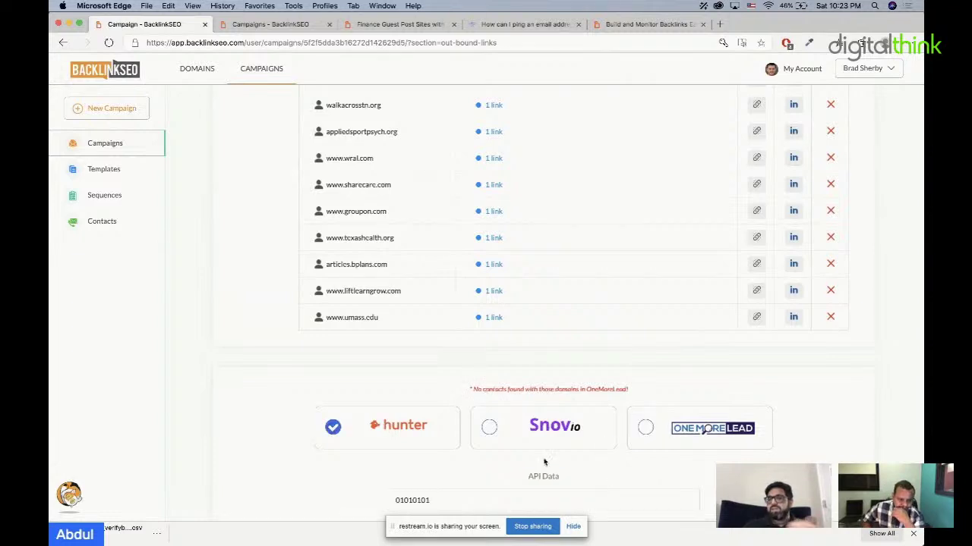
{"action": "scroll", "coordinate": [633, 473], "scroll_direction": "down", "scroll_amount": 2}
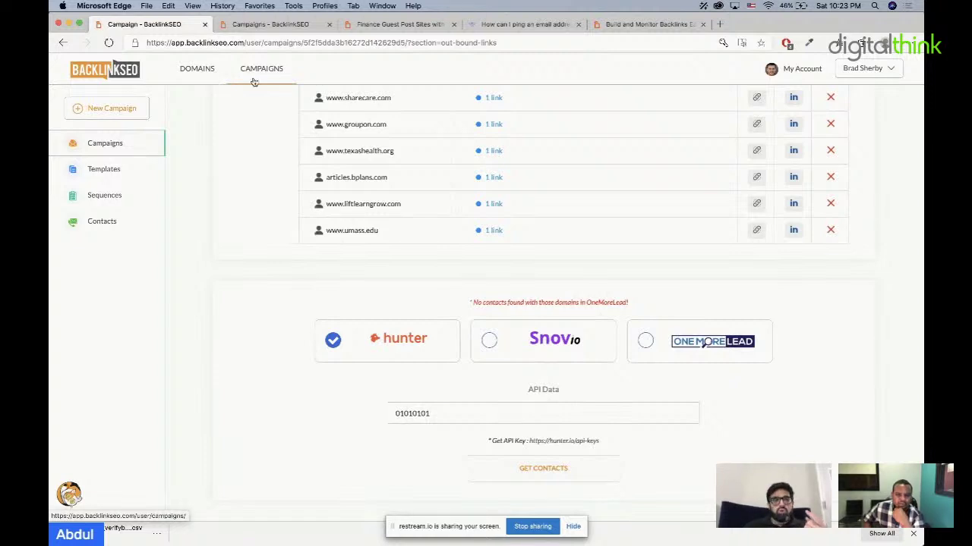
Step: Start a new campaign with the Offer Expertise type, then open Manage Team from the account menu
{"action": "left_click", "coordinate": [117, 113]}
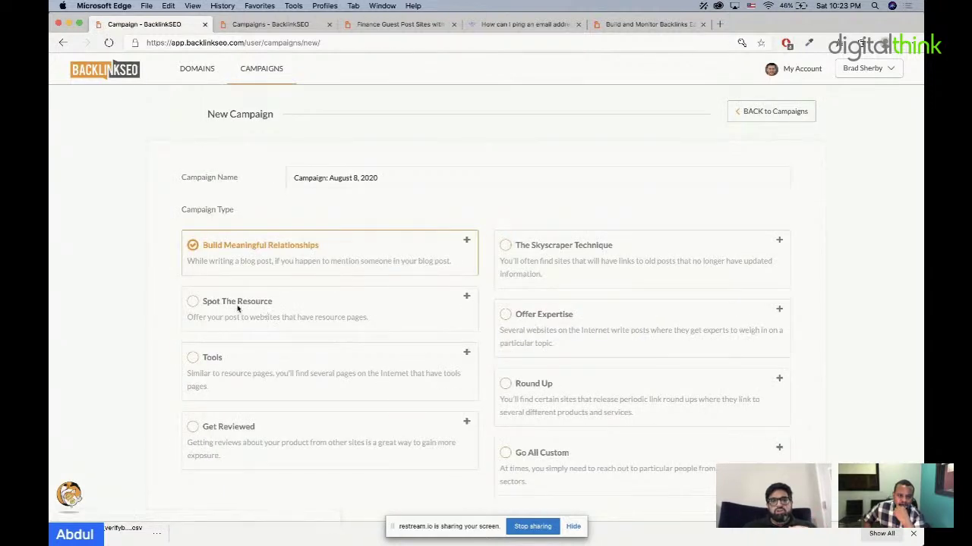
{"action": "left_click", "coordinate": [194, 303]}
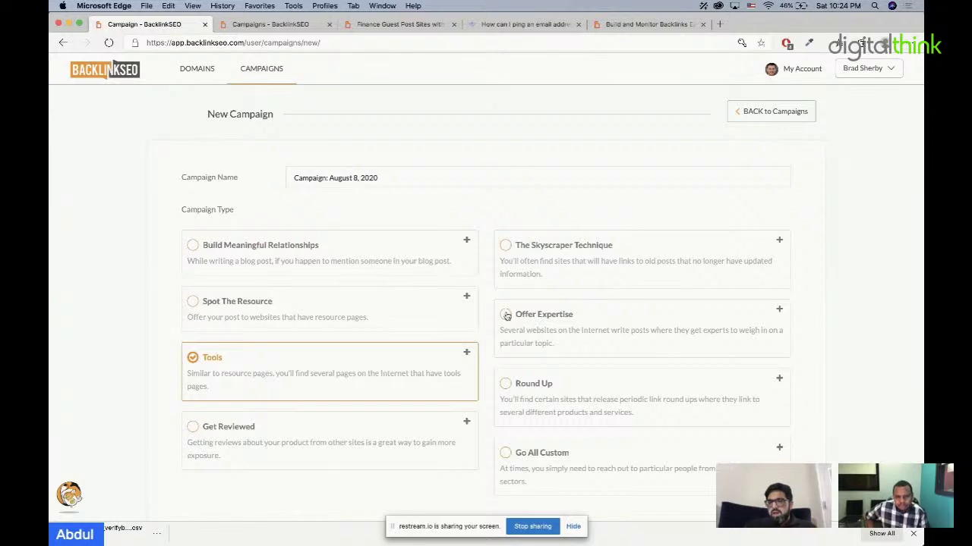
{"action": "left_click", "coordinate": [506, 315]}
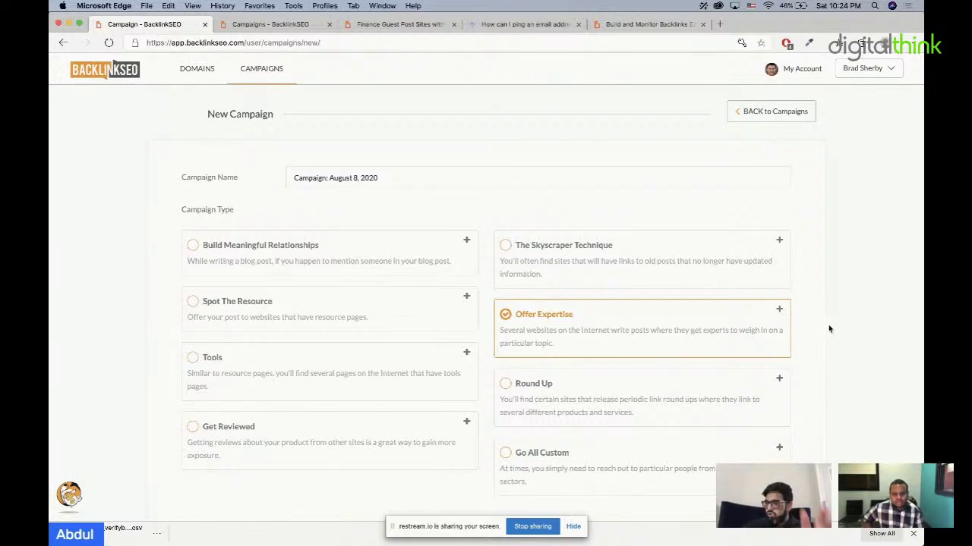
{"action": "left_click", "coordinate": [877, 79]}
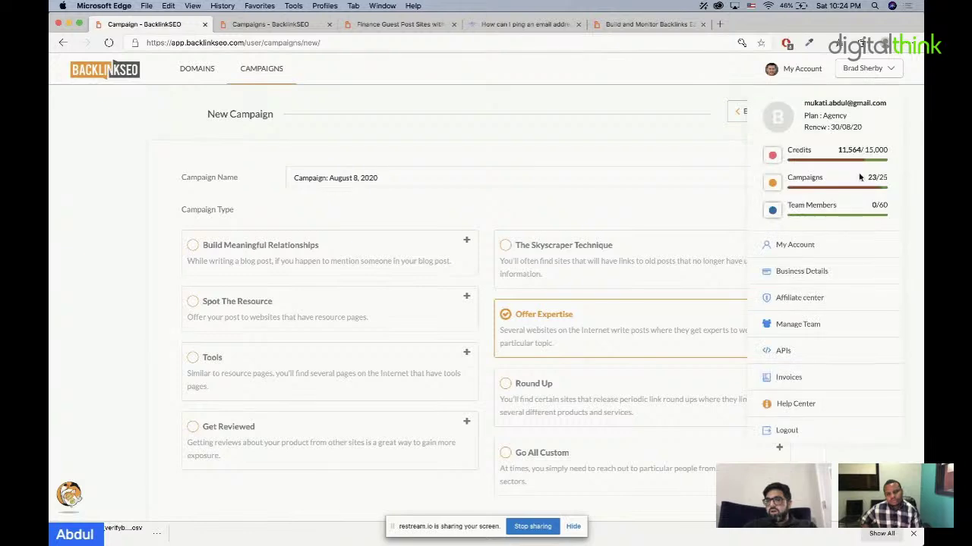
{"action": "left_click", "coordinate": [816, 326]}
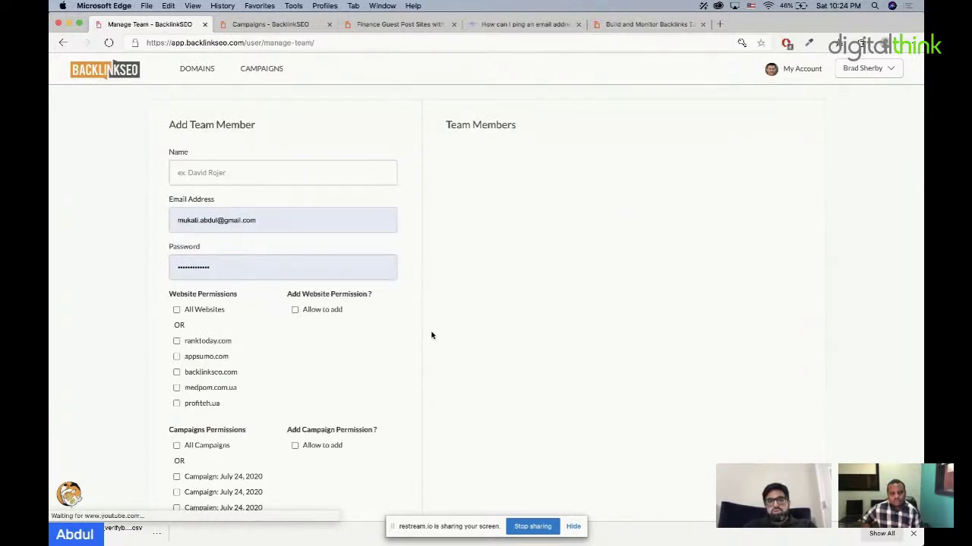
Step: Enter the new member's name, e-mail address and password in the Add Team Member form
{"action": "left_click", "coordinate": [280, 170]}
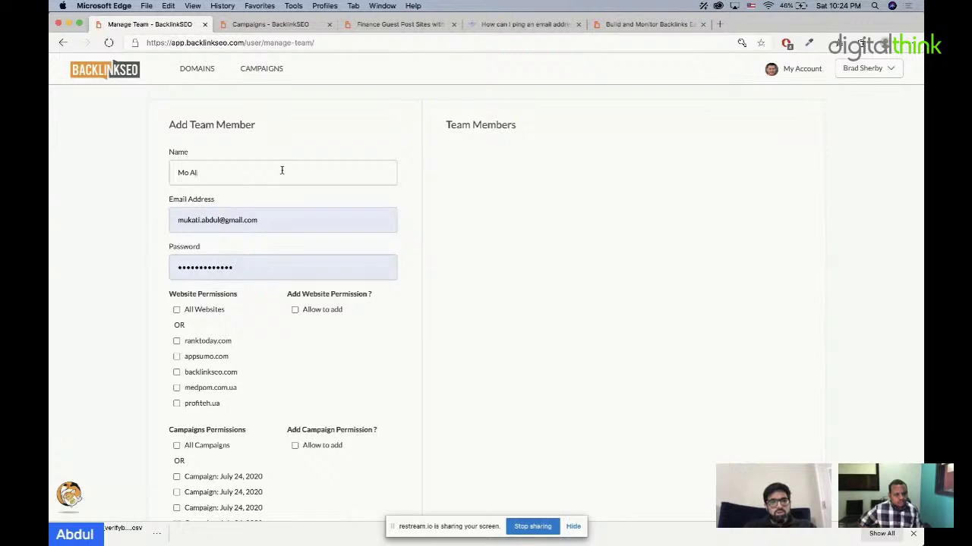
{"action": "left_click", "coordinate": [304, 220]}
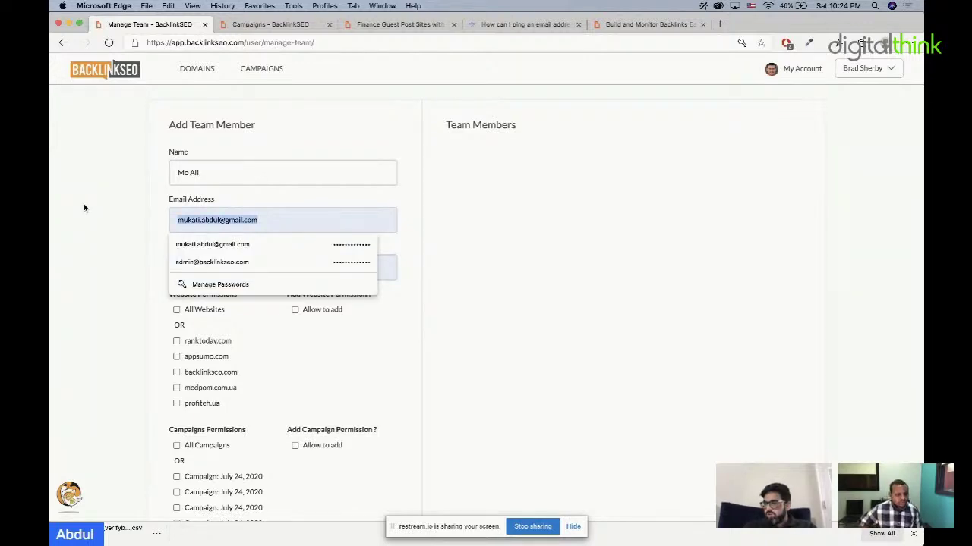
{"action": "left_click", "coordinate": [333, 284]}
{"action": "left_click", "coordinate": [645, 25]}
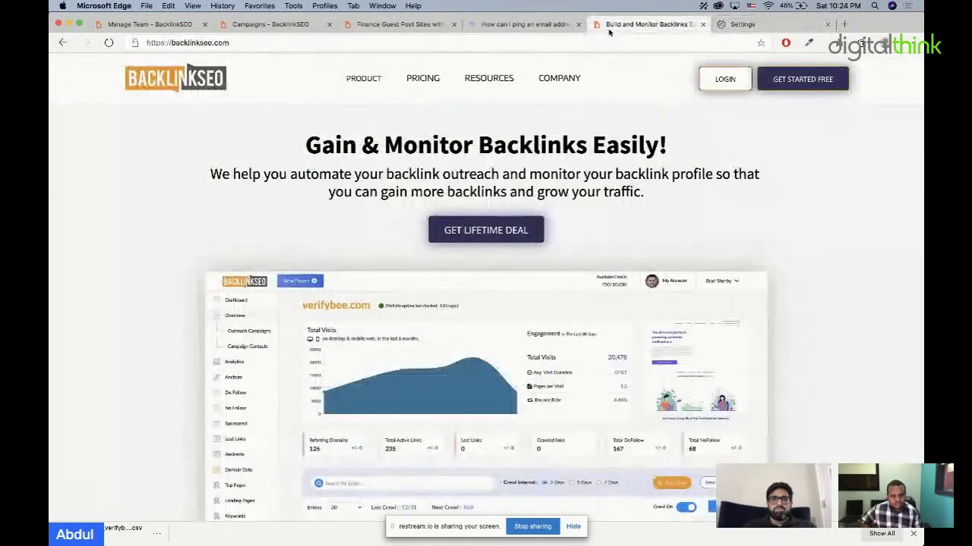
{"action": "left_click", "coordinate": [272, 25]}
{"action": "left_click", "coordinate": [391, 25]}
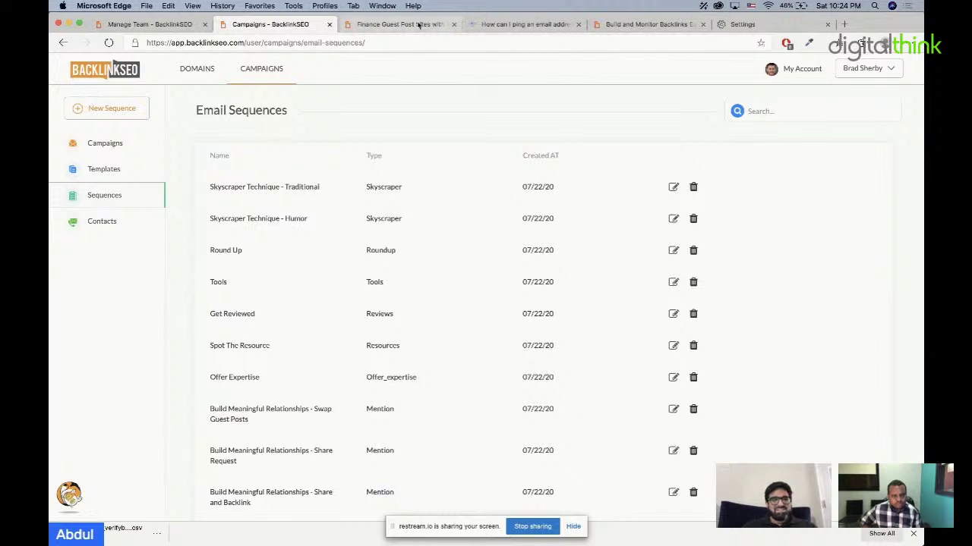
{"action": "left_click", "coordinate": [182, 25]}
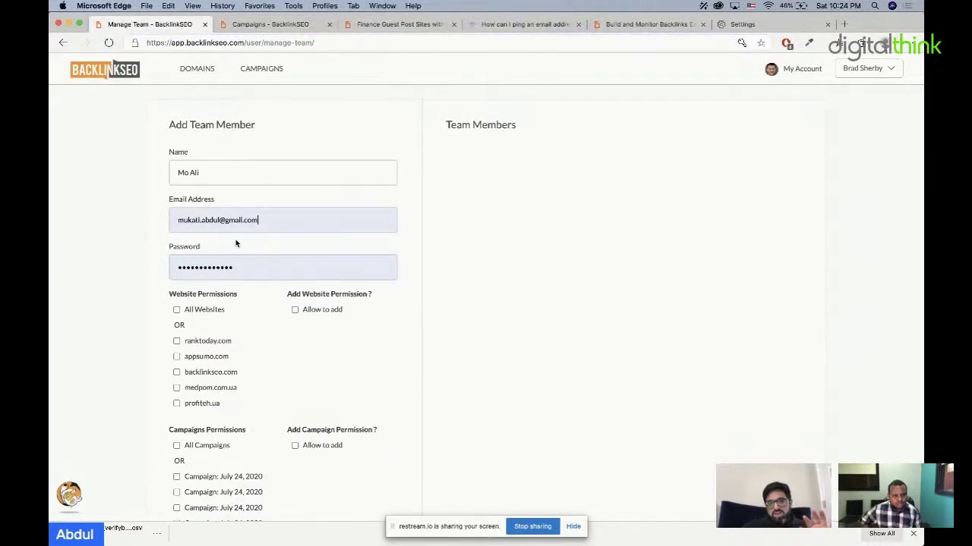
{"action": "left_click", "coordinate": [259, 260]}
{"action": "left_click", "coordinate": [373, 390]}
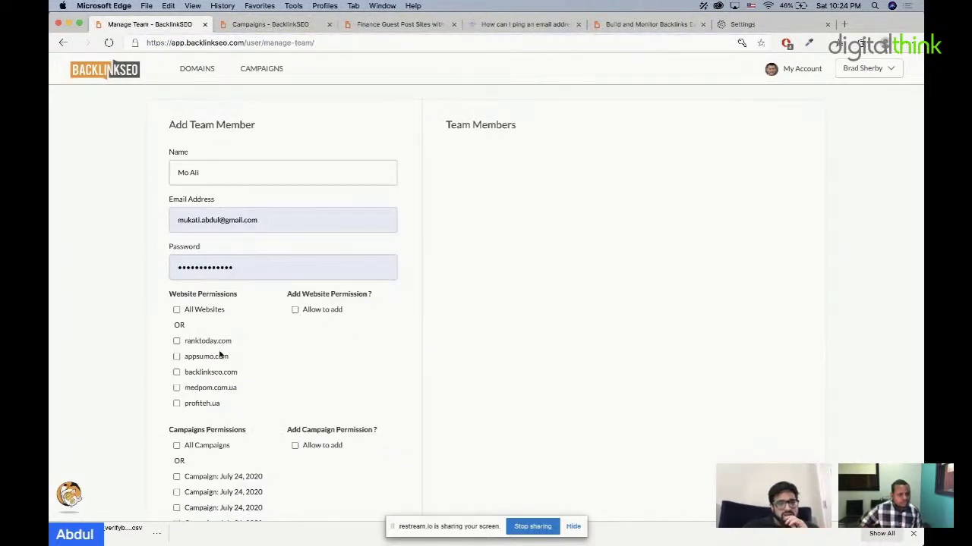
Step: Grant permissions for ranktoday.com and the 'Campaign: August 5, 2020' and Mention campaigns
{"action": "left_click", "coordinate": [177, 341]}
{"action": "left_click_drag", "start_coordinate": [239, 342], "coordinate": [195, 341]}
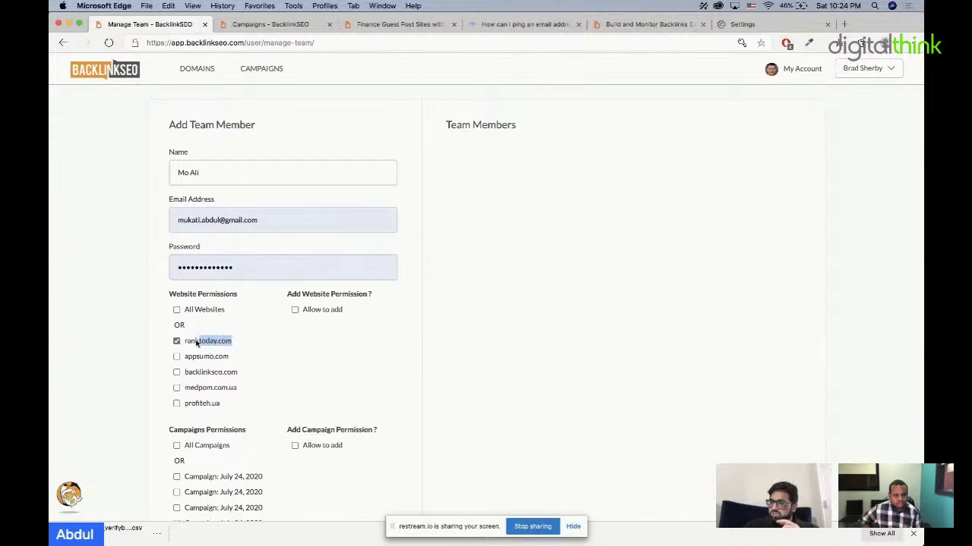
{"action": "scroll", "coordinate": [273, 403], "scroll_direction": "down", "scroll_amount": 3}
{"action": "scroll", "coordinate": [238, 439], "scroll_direction": "down", "scroll_amount": 5}
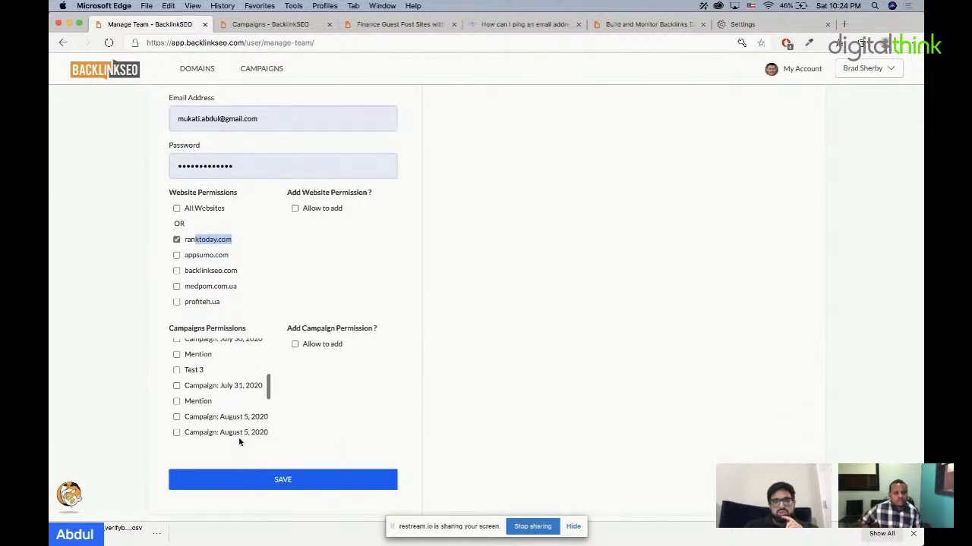
{"action": "scroll", "coordinate": [207, 411], "scroll_direction": "down", "scroll_amount": 2}
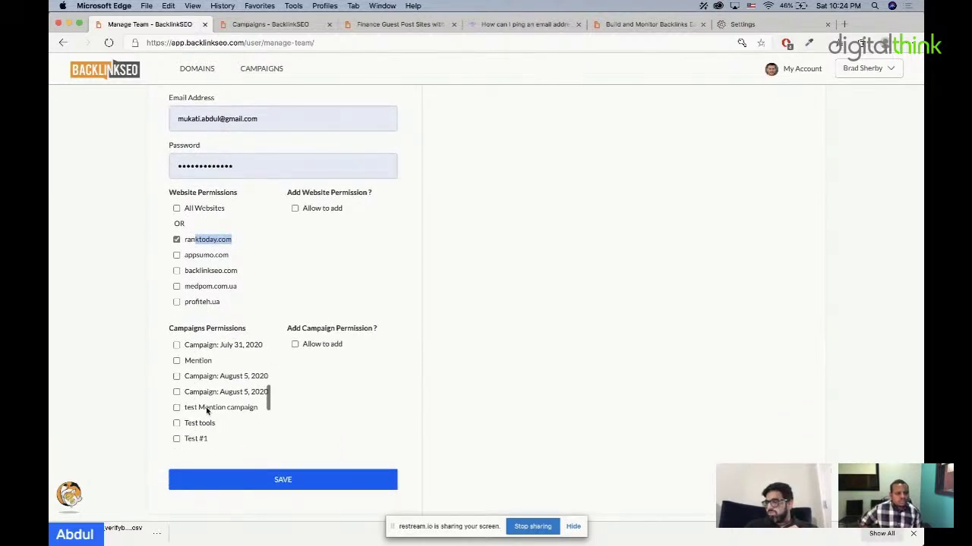
{"action": "left_click", "coordinate": [177, 376]}
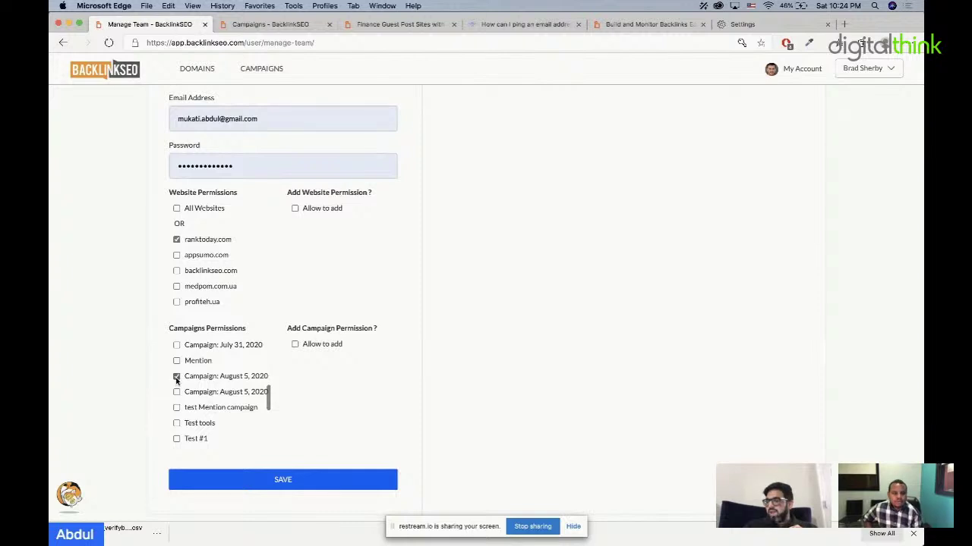
{"action": "left_click", "coordinate": [176, 360]}
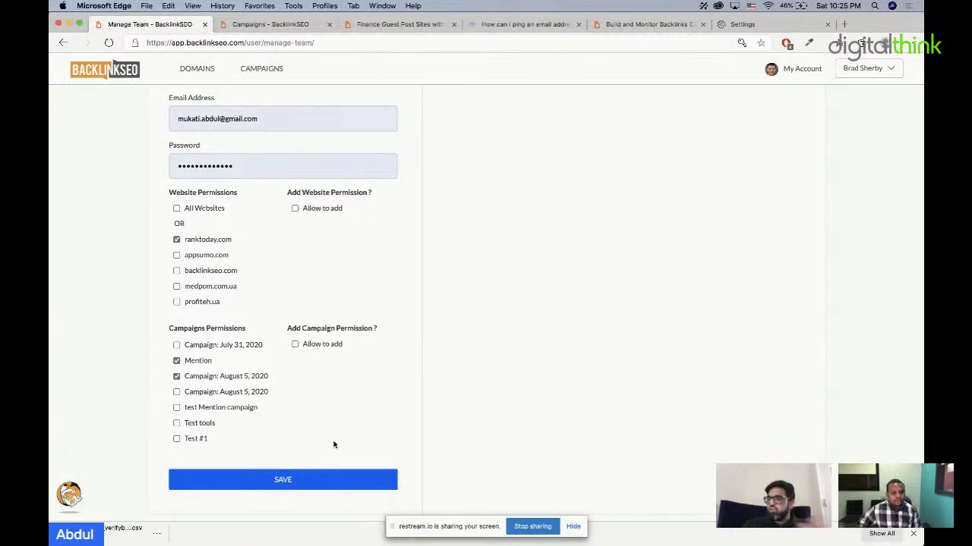
Step: Open the pricing page from the finance guest post sites tab
{"action": "left_click", "coordinate": [300, 30]}
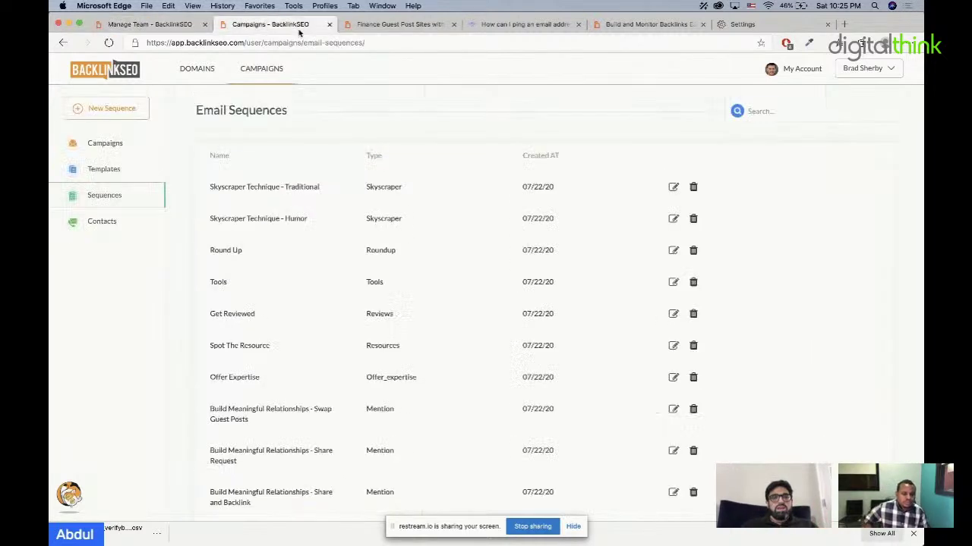
{"action": "left_click", "coordinate": [397, 25]}
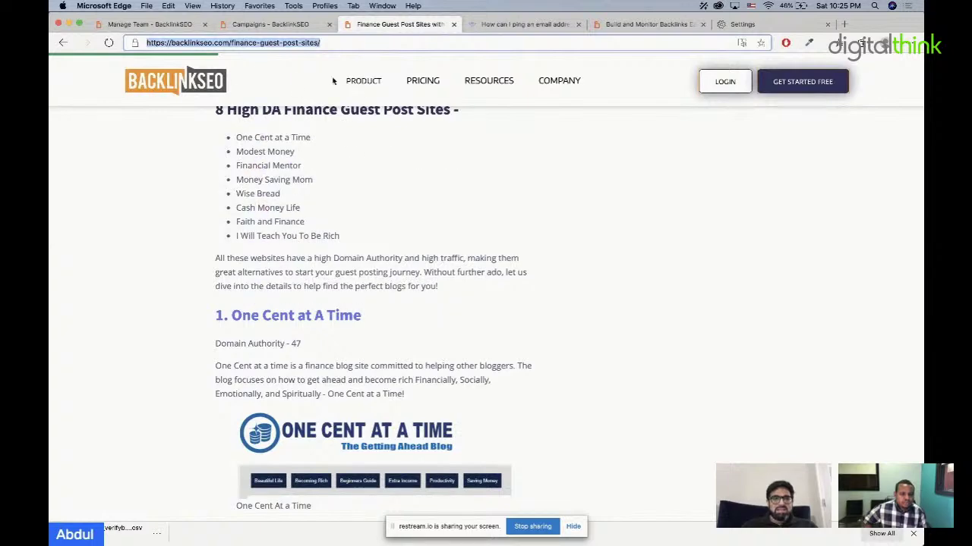
{"action": "left_click", "coordinate": [425, 85]}
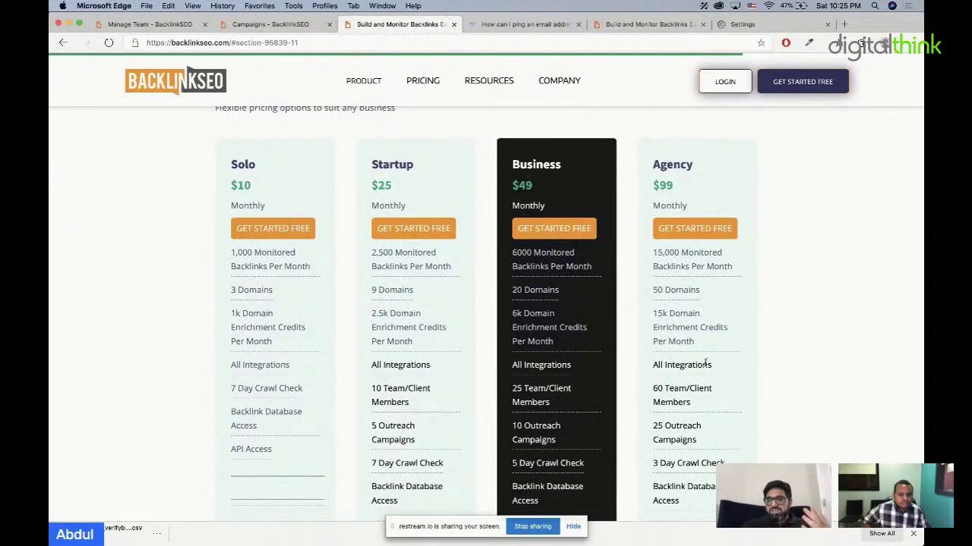
Step: Highlight the Agency plan's 60 Team/Client Members and 25 Outreach Campaigns limits
{"action": "left_click_drag", "start_coordinate": [691, 403], "coordinate": [655, 387]}
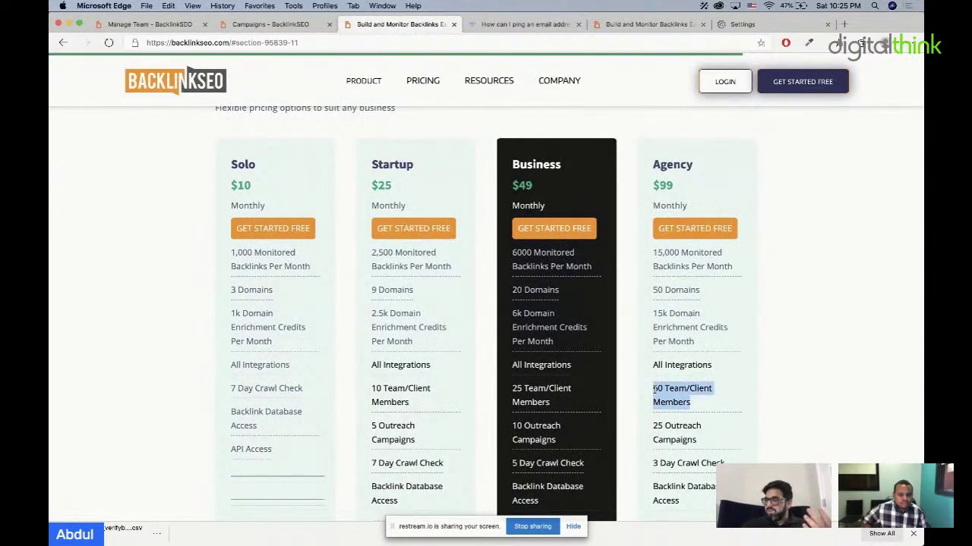
{"action": "left_click", "coordinate": [746, 402]}
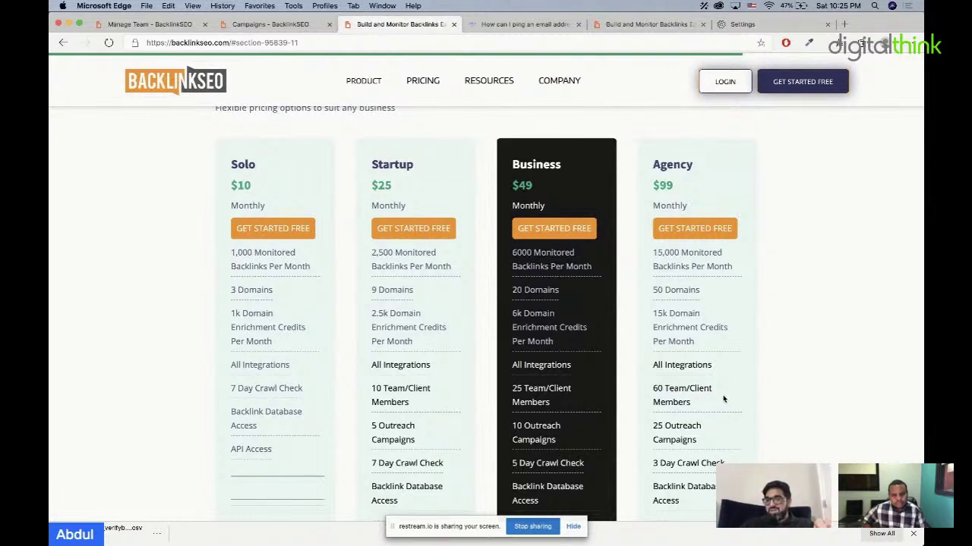
{"action": "left_click_drag", "start_coordinate": [698, 442], "coordinate": [654, 426]}
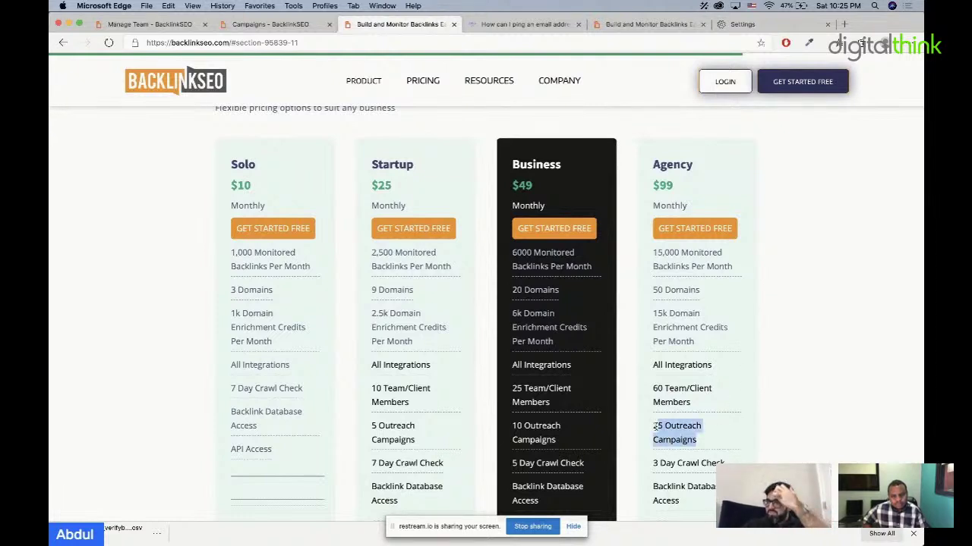
{"action": "left_click", "coordinate": [733, 463]}
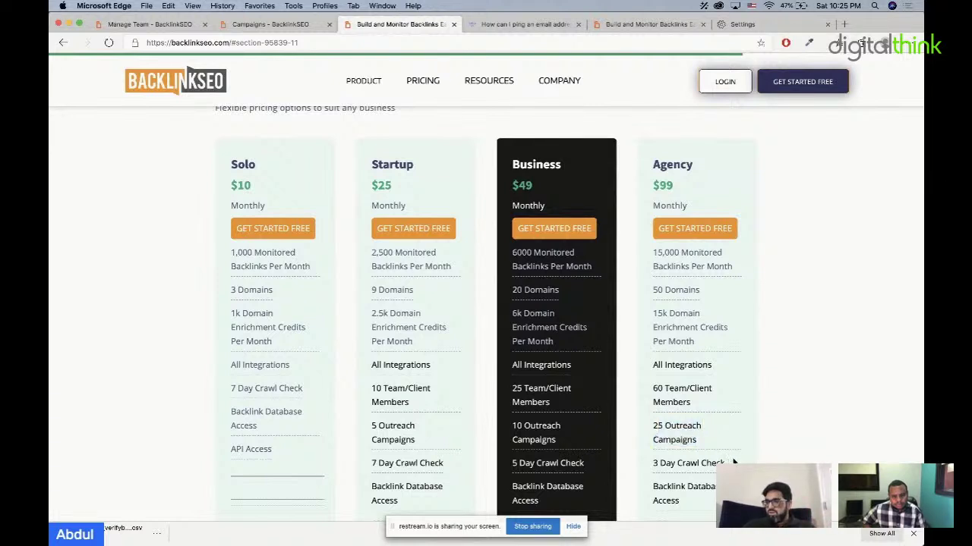
{"action": "left_click_drag", "start_coordinate": [697, 442], "coordinate": [656, 427]}
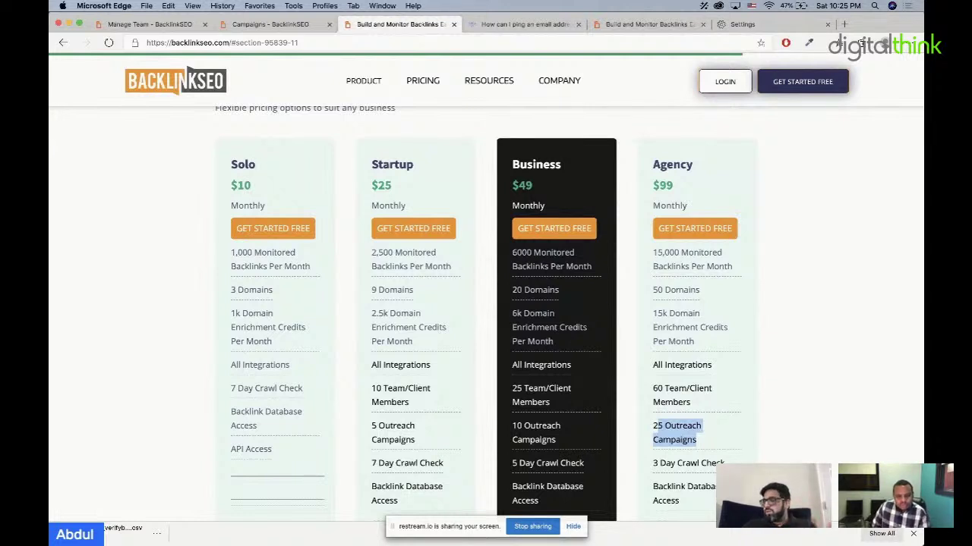
{"action": "left_click", "coordinate": [708, 470]}
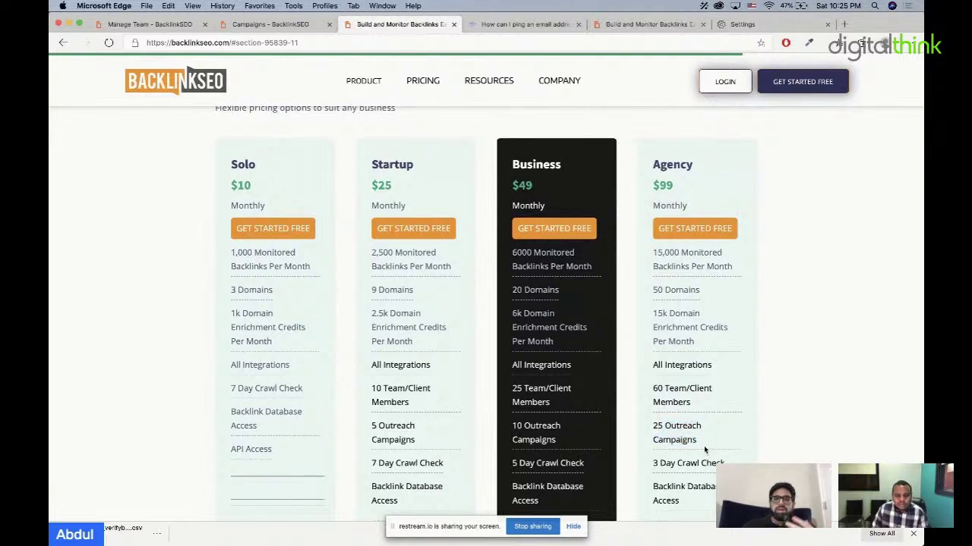
Step: Switch back to the Manage Team tab and scroll up to the Add Team Member heading
{"action": "left_click", "coordinate": [171, 24]}
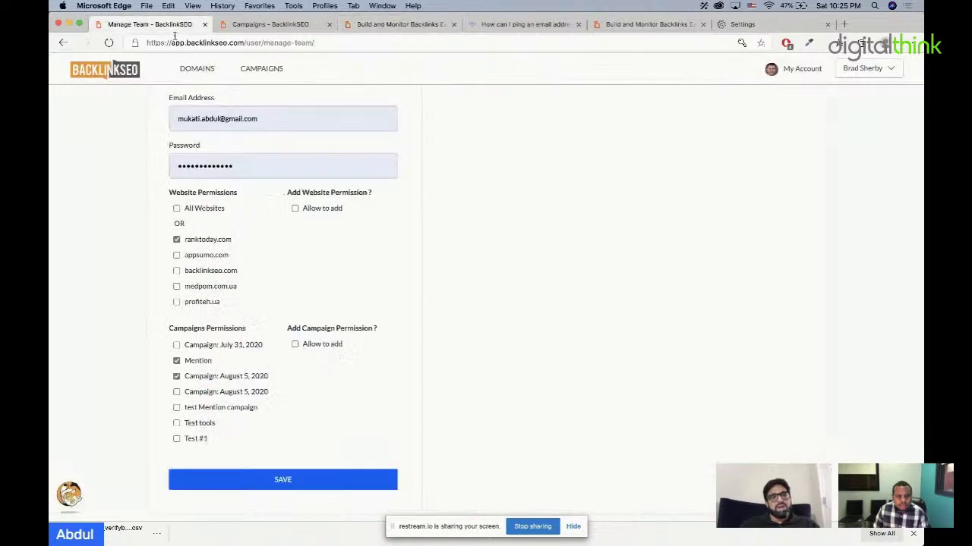
{"action": "scroll", "coordinate": [367, 219], "scroll_direction": "up", "scroll_amount": 3}
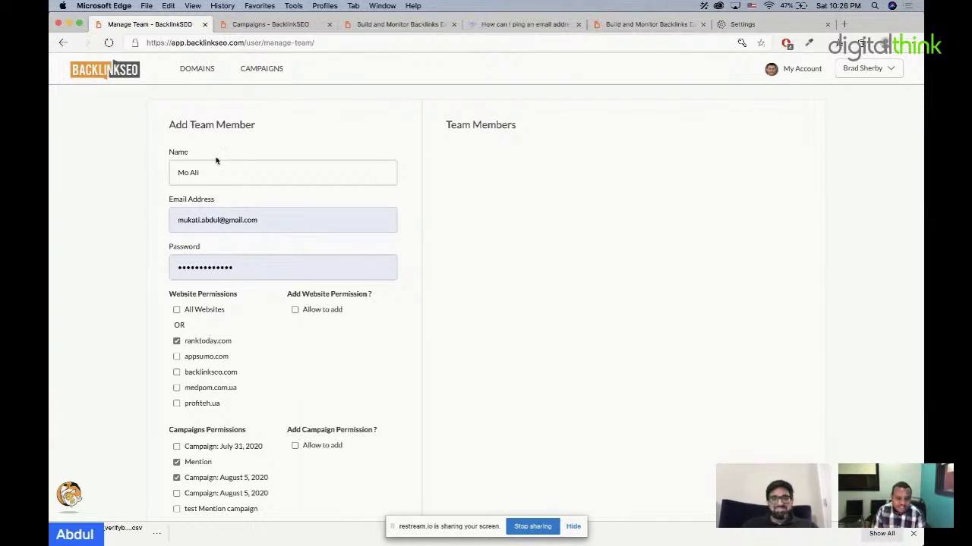
Step: Move between Domains and Campaigns, ending on the Domains list, and highlight the Verifybee project header
{"action": "left_click", "coordinate": [204, 66]}
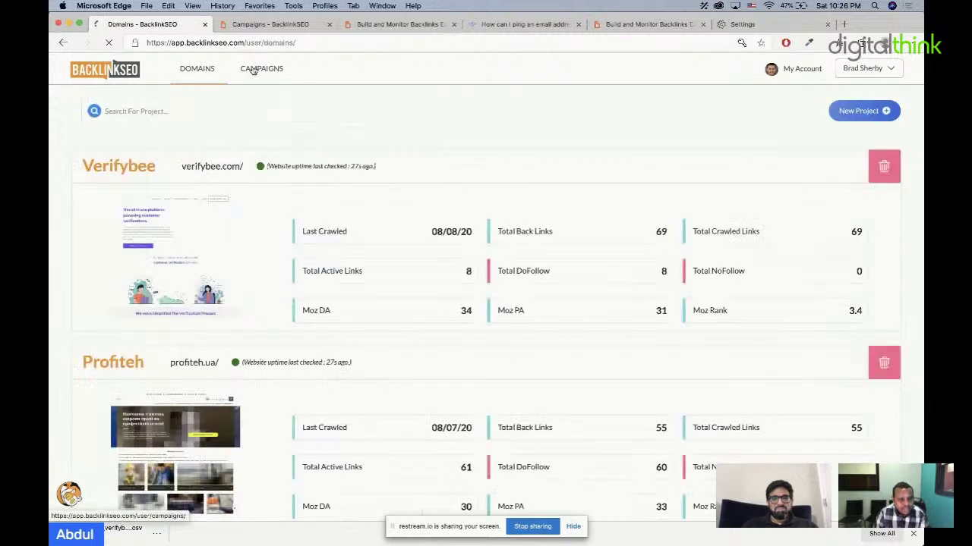
{"action": "left_click", "coordinate": [253, 68]}
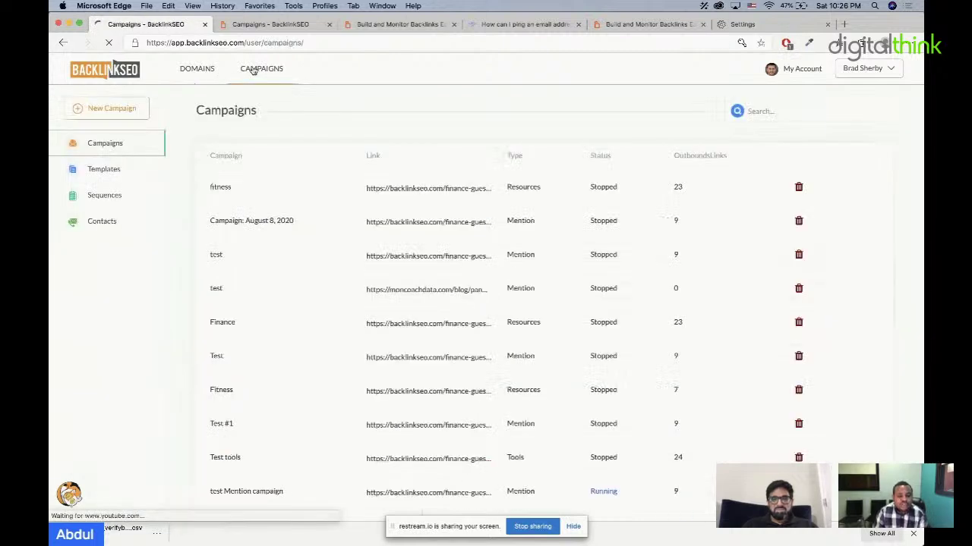
{"action": "left_click", "coordinate": [195, 76]}
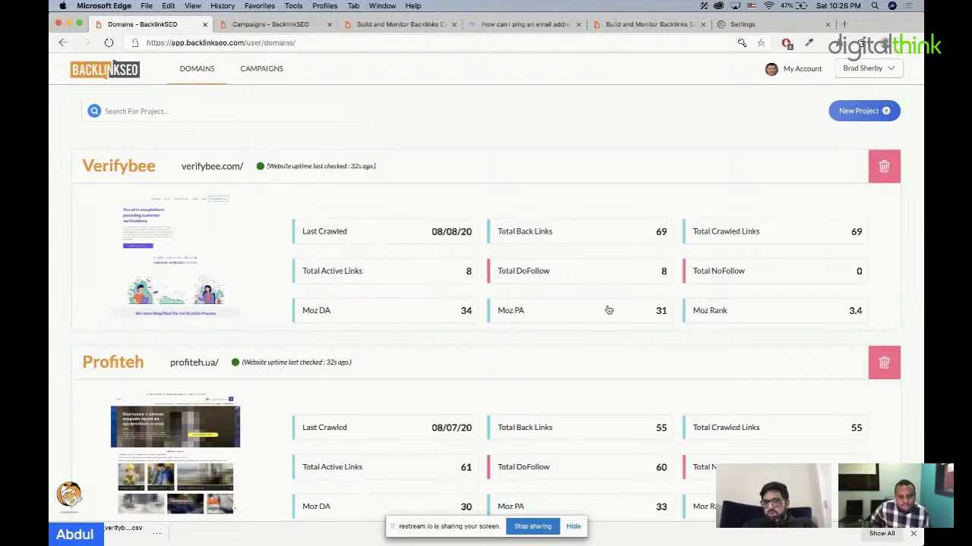
{"action": "triple_click", "coordinate": [379, 170]}
{"action": "left_click", "coordinate": [376, 180]}
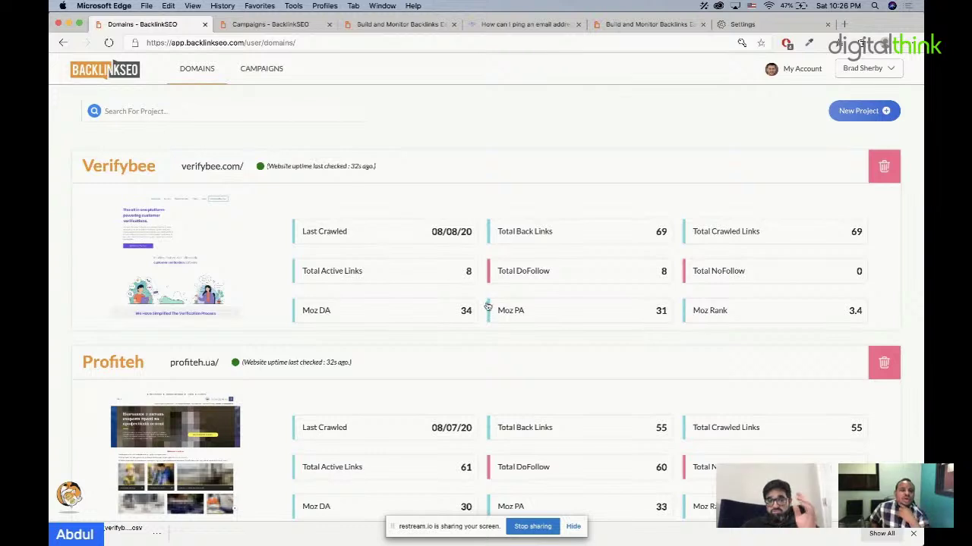
{"action": "triple_click", "coordinate": [375, 166]}
{"action": "left_click", "coordinate": [372, 166]}
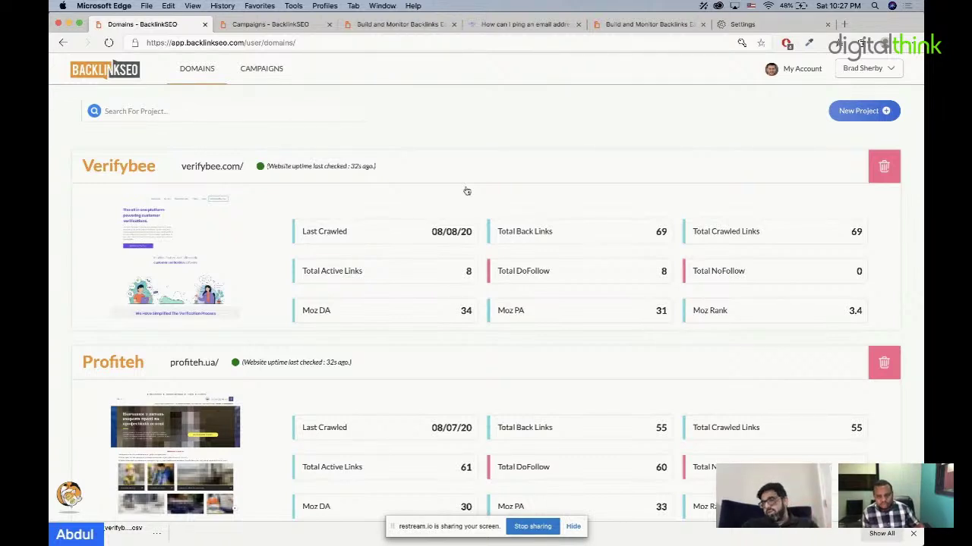
Step: Open the Verifybee domain page and dismiss the 69-backlink crawl status message
{"action": "left_click", "coordinate": [460, 197]}
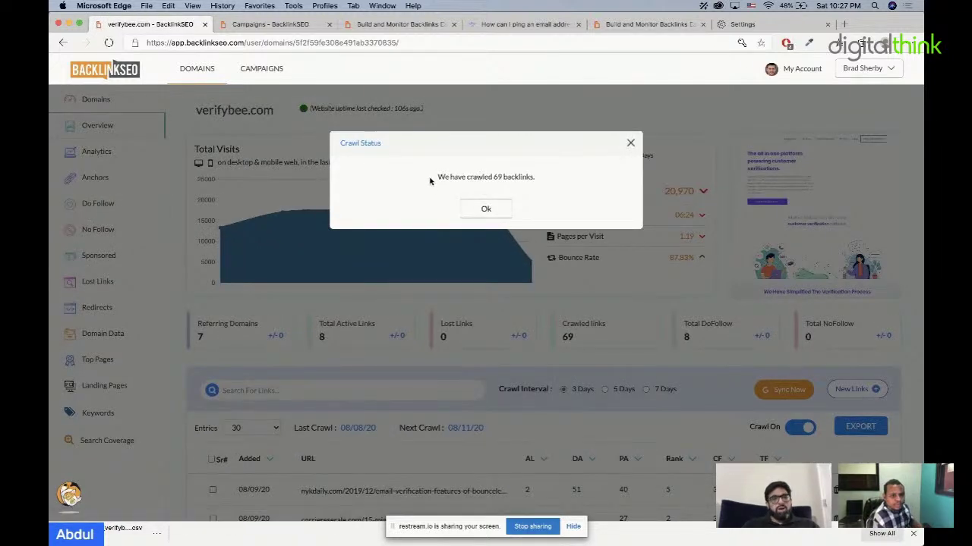
{"action": "left_click_drag", "start_coordinate": [436, 179], "coordinate": [536, 178]}
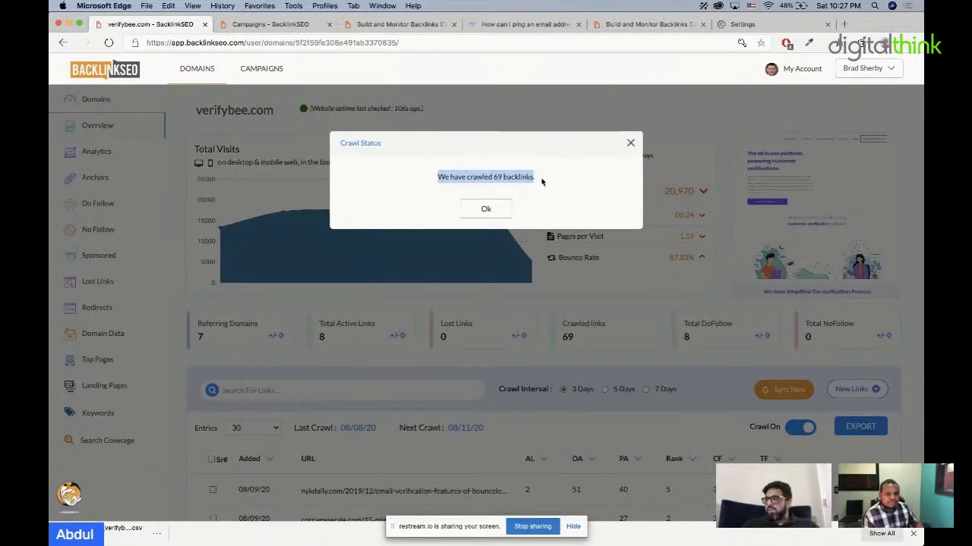
{"action": "left_click", "coordinate": [484, 211]}
{"action": "scroll", "coordinate": [517, 364], "scroll_direction": "down", "scroll_amount": 3}
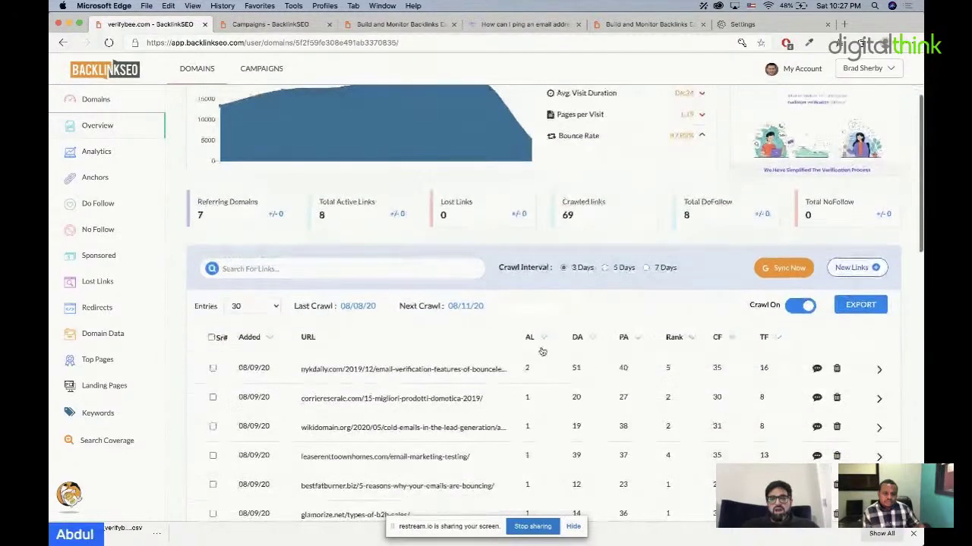
{"action": "scroll", "coordinate": [553, 399], "scroll_direction": "down", "scroll_amount": 2}
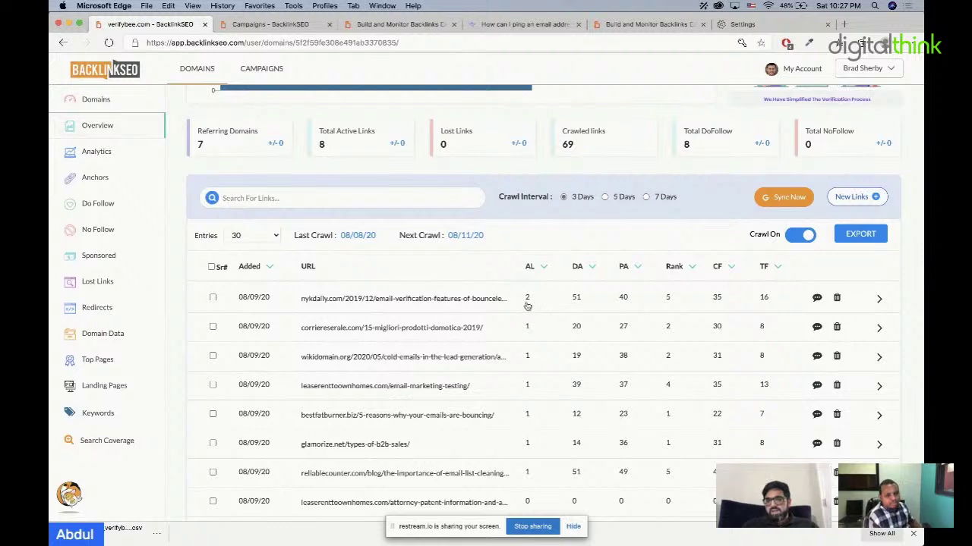
Step: Save a note on the nykdaily.com backlink recording who obtained the link, then collapse the row
{"action": "left_click", "coordinate": [528, 304]}
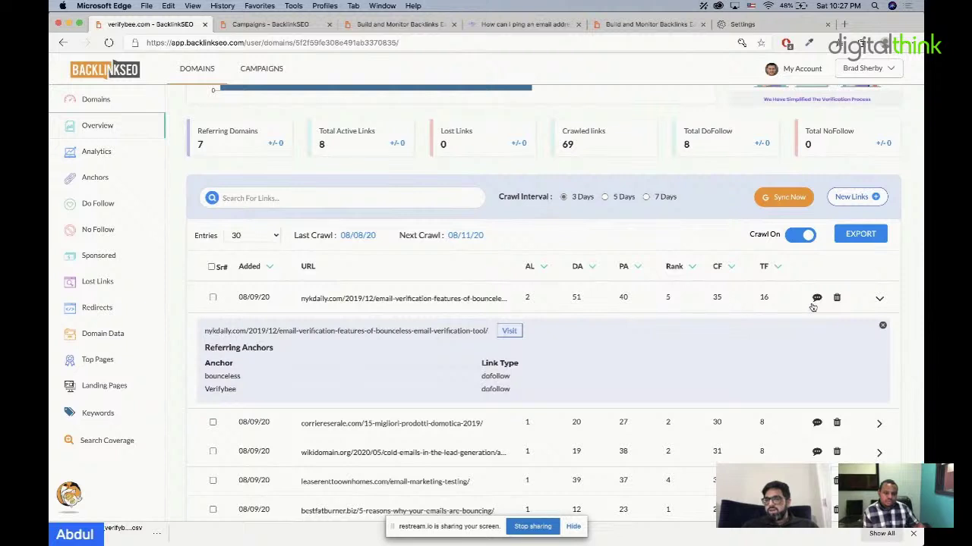
{"action": "left_click", "coordinate": [520, 300]}
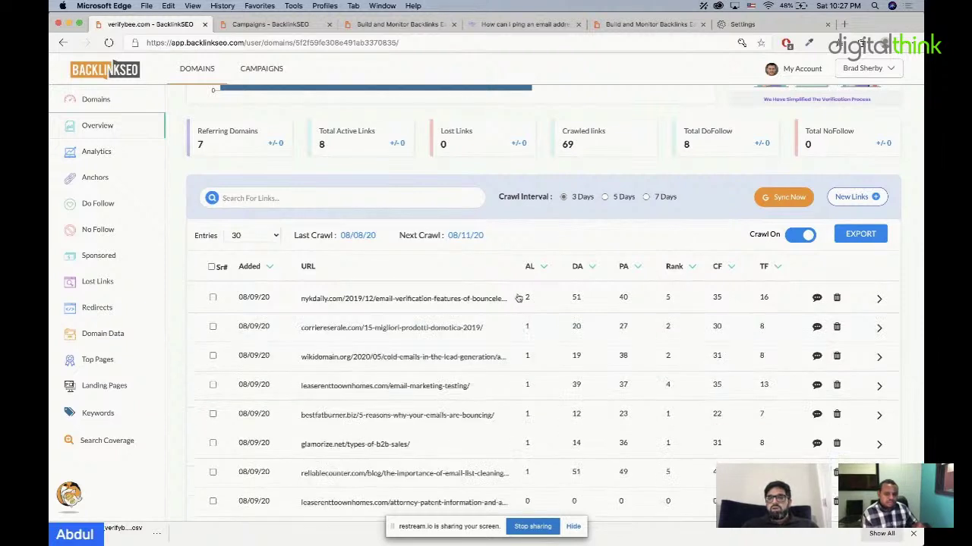
{"action": "left_click", "coordinate": [816, 298]}
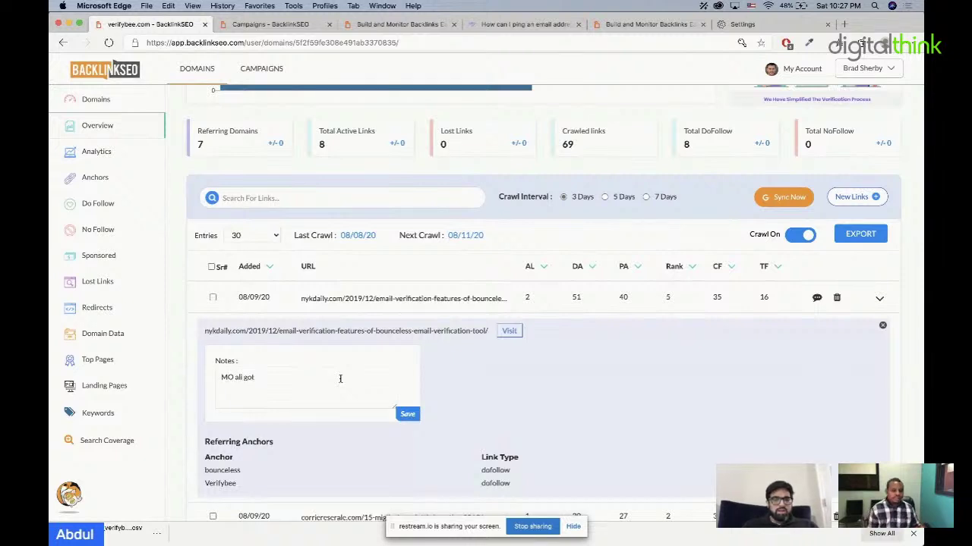
{"action": "left_click", "coordinate": [410, 414]}
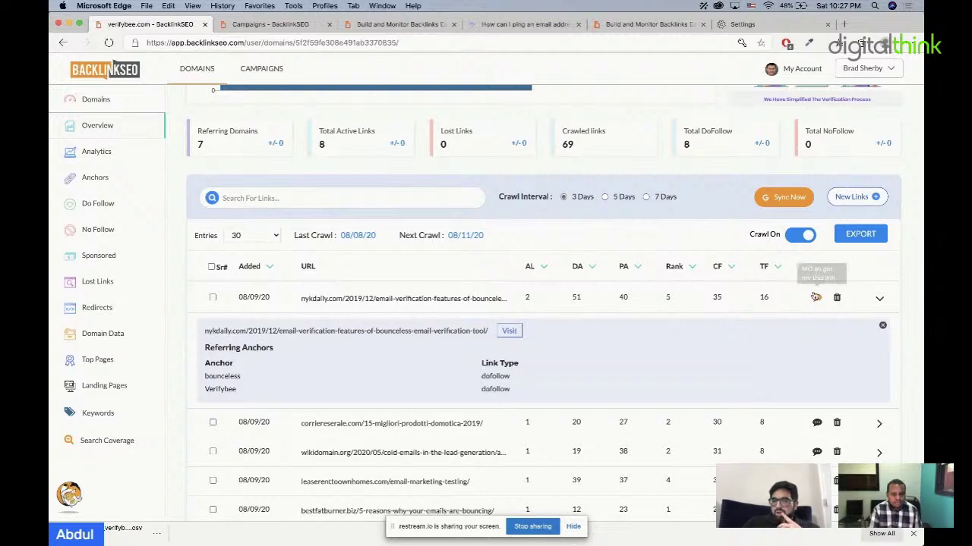
{"action": "left_click", "coordinate": [878, 299]}
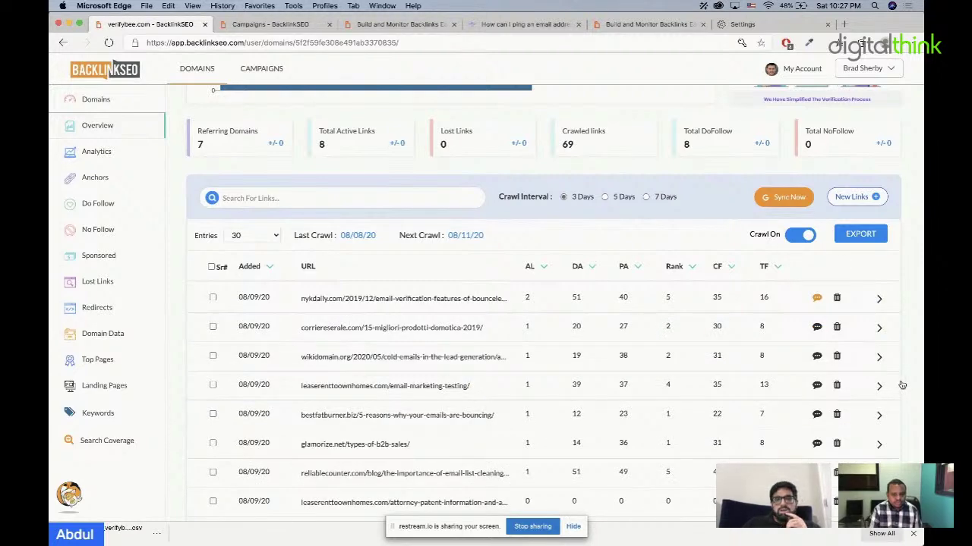
Step: Recheck the saved note and the first link's full URL and anchors in Verifybee's links table
{"action": "scroll", "coordinate": [904, 383], "scroll_direction": "up", "scroll_amount": 2}
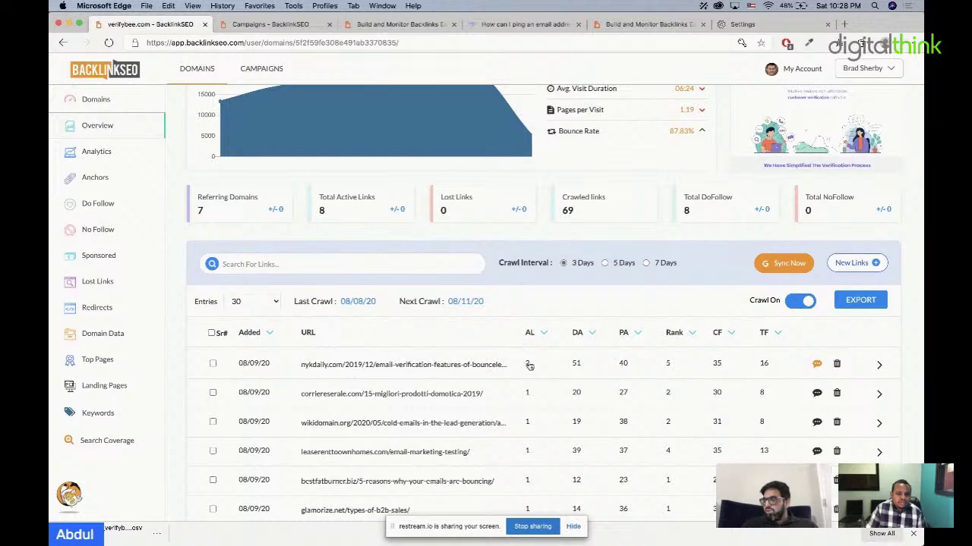
{"action": "left_click", "coordinate": [817, 364]}
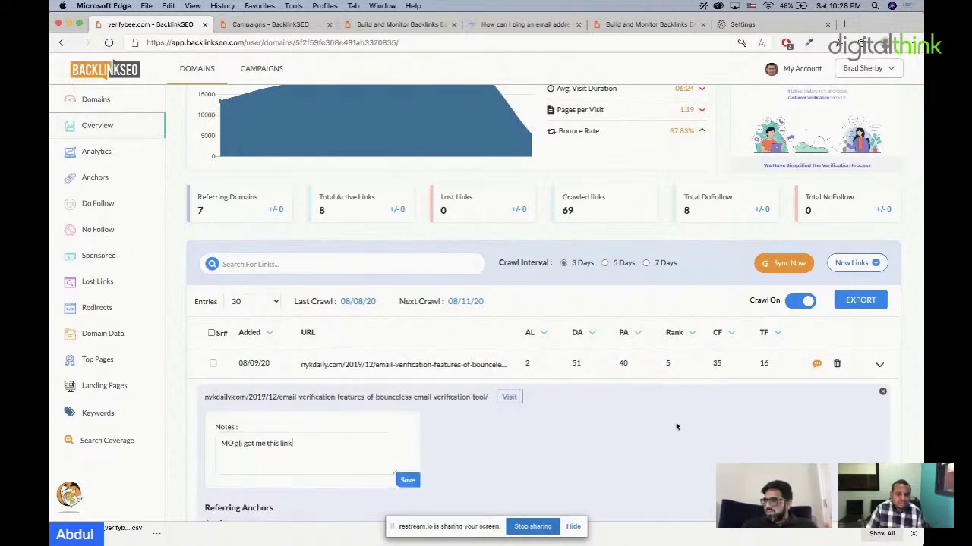
{"action": "left_click_drag", "start_coordinate": [339, 450], "coordinate": [181, 449]}
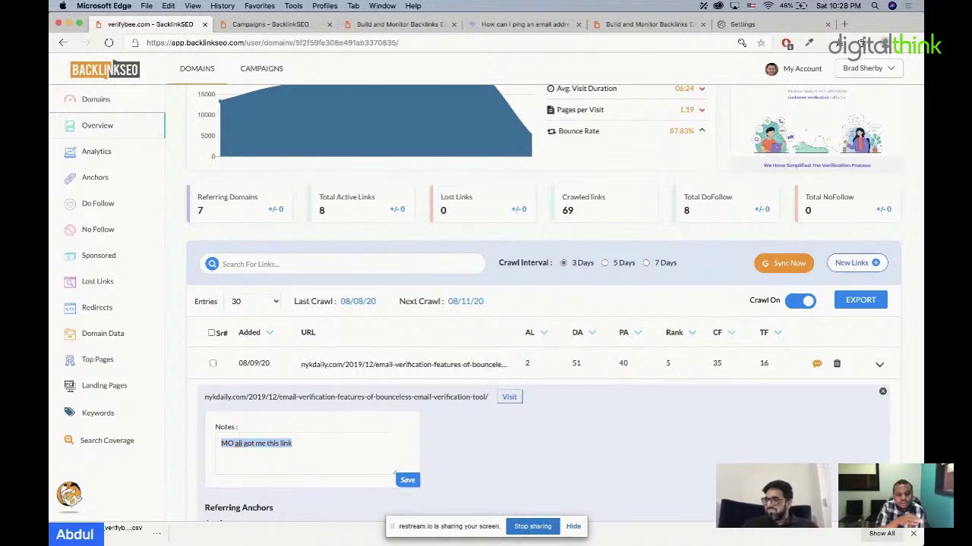
{"action": "left_click", "coordinate": [880, 367]}
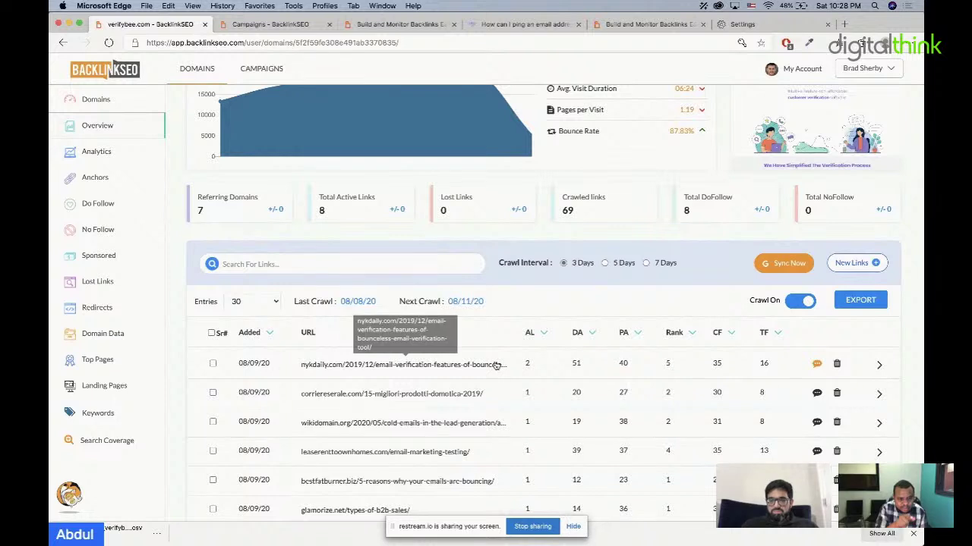
{"action": "left_click", "coordinate": [495, 365]}
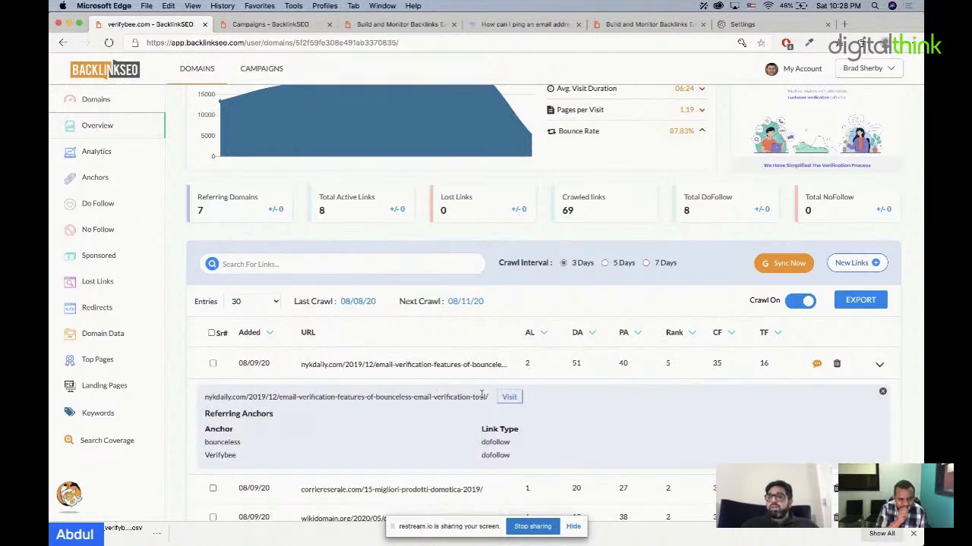
{"action": "left_click_drag", "start_coordinate": [507, 364], "coordinate": [233, 363]}
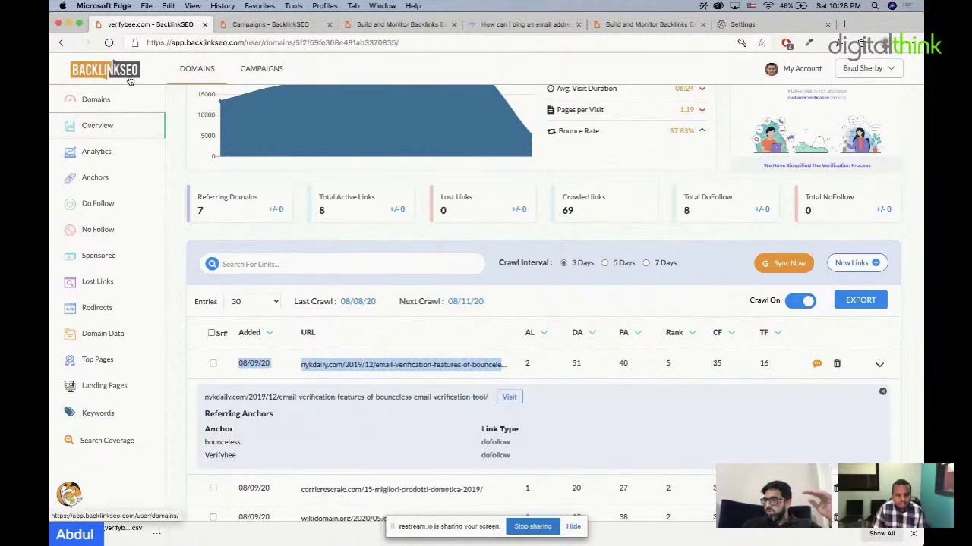
Step: Return to the Domains list and scroll down to the Appsumo project
{"action": "left_click", "coordinate": [197, 68]}
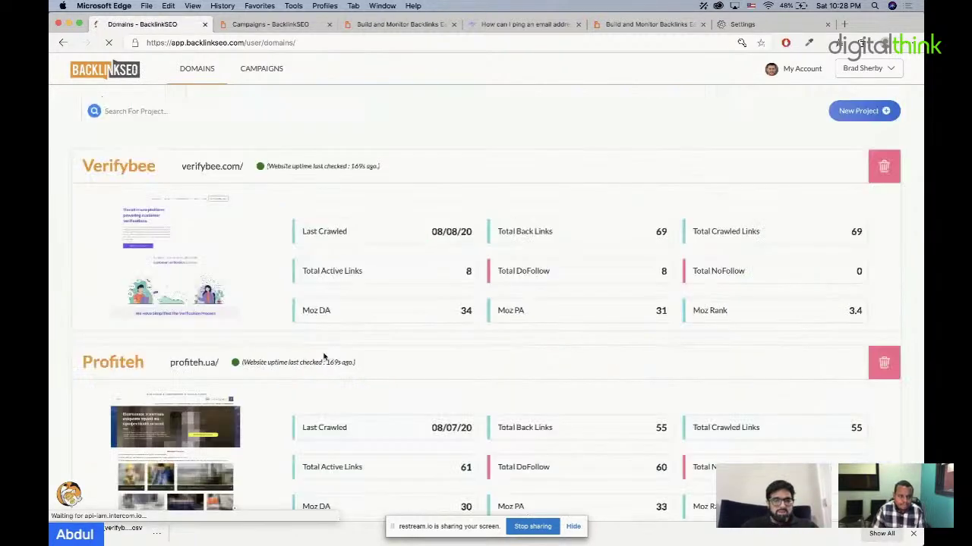
{"action": "scroll", "coordinate": [321, 353], "scroll_direction": "down", "scroll_amount": 10}
{"action": "scroll", "coordinate": [325, 357], "scroll_direction": "down", "scroll_amount": 5}
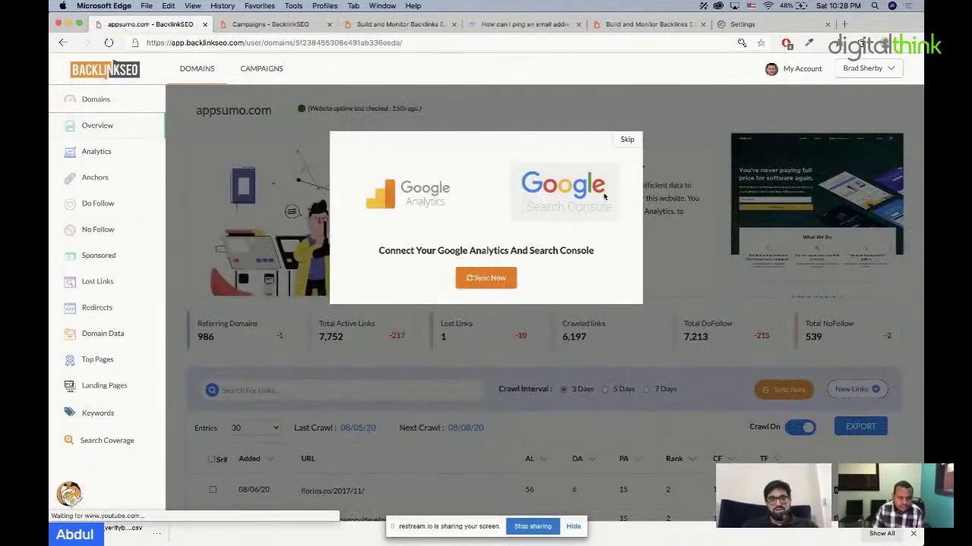
Step: Dismiss the Google Analytics prompt, open appsumo.com's Lost Links, and expand its seven referring pages
{"action": "left_click", "coordinate": [626, 140]}
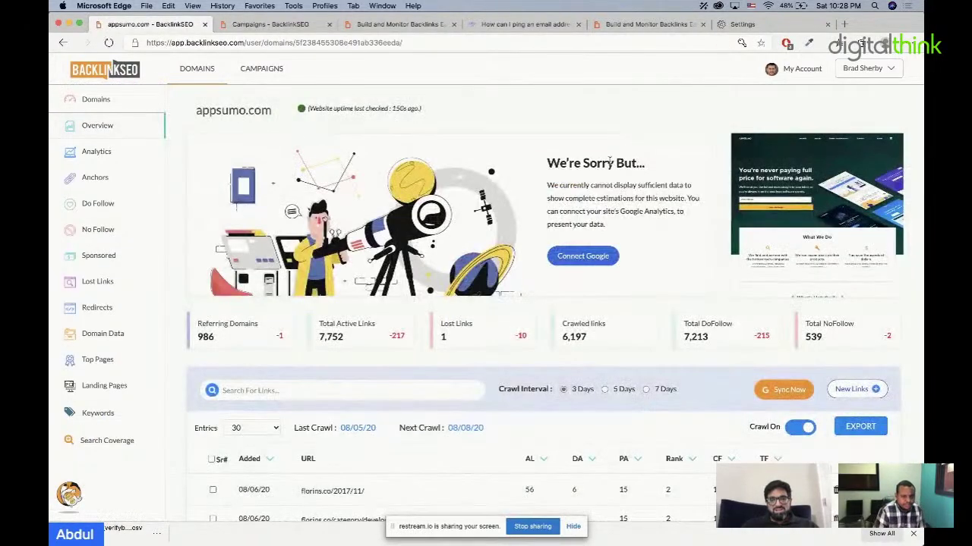
{"action": "left_click", "coordinate": [465, 344]}
{"action": "scroll", "coordinate": [418, 420], "scroll_direction": "down", "scroll_amount": 2}
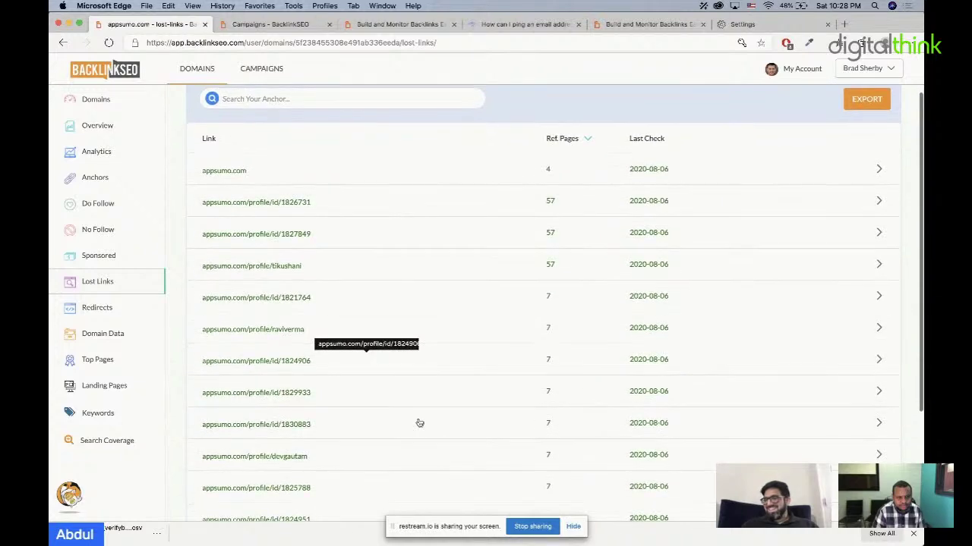
{"action": "scroll", "coordinate": [419, 421], "scroll_direction": "up", "scroll_amount": 2}
{"action": "scroll", "coordinate": [364, 348], "scroll_direction": "down", "scroll_amount": 5}
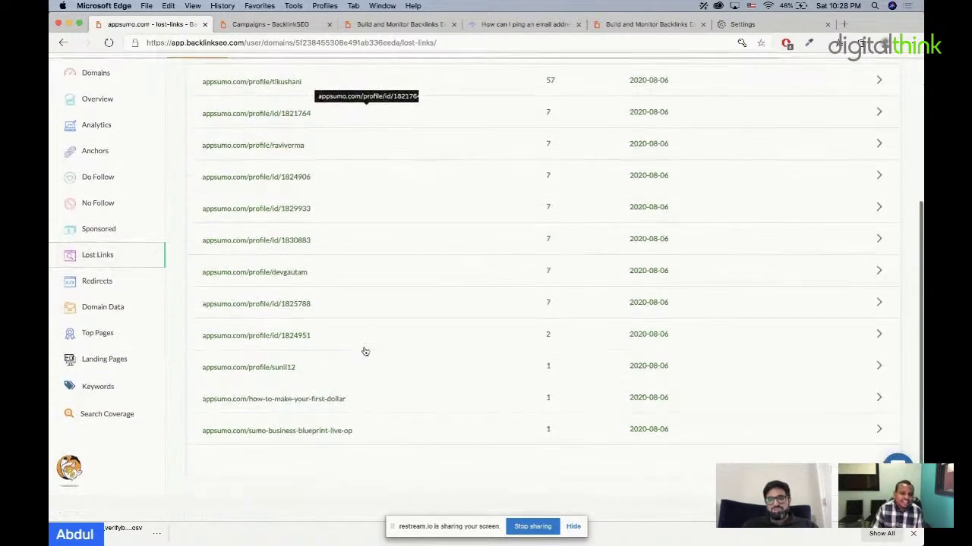
{"action": "scroll", "coordinate": [365, 352], "scroll_direction": "up", "scroll_amount": 5}
{"action": "left_click", "coordinate": [328, 205]}
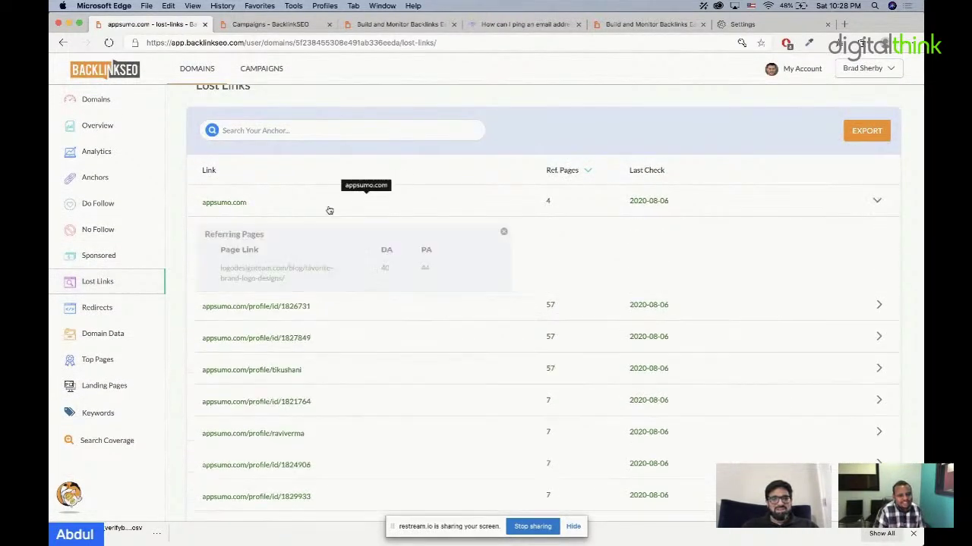
{"action": "left_click_drag", "start_coordinate": [398, 268], "coordinate": [215, 270]}
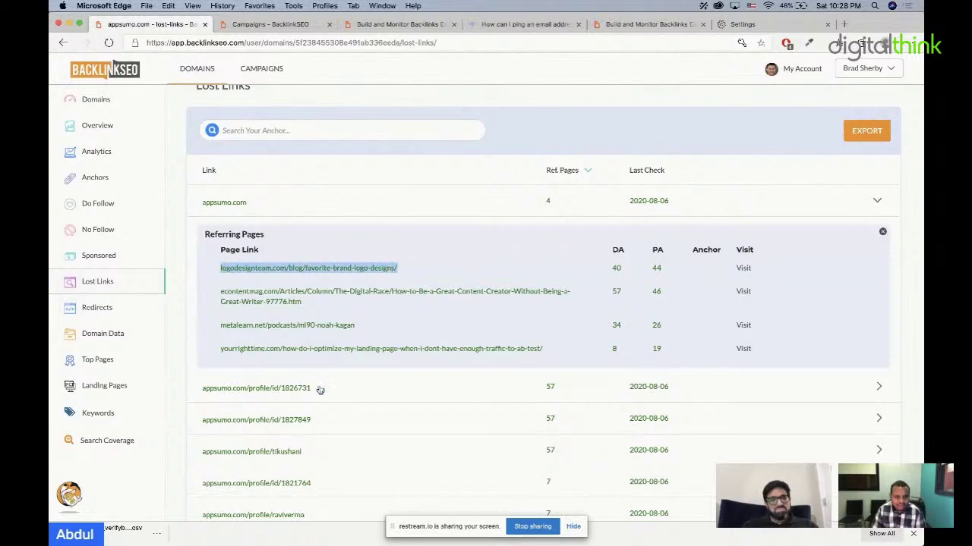
{"action": "scroll", "coordinate": [326, 448], "scroll_direction": "down", "scroll_amount": 5}
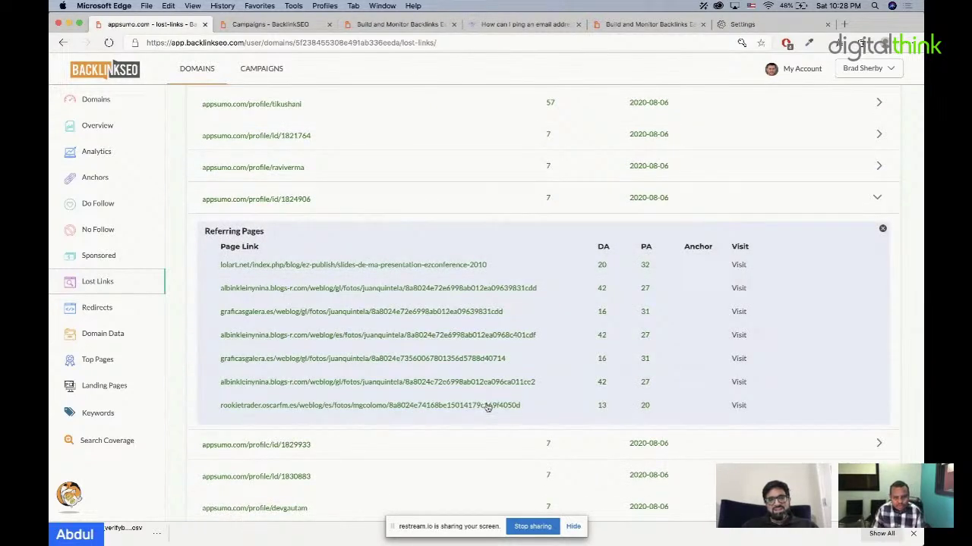
Step: Browse appsumo.com's dofollow referring pages, such as forbes.com and hackernoon links
{"action": "left_click", "coordinate": [119, 205]}
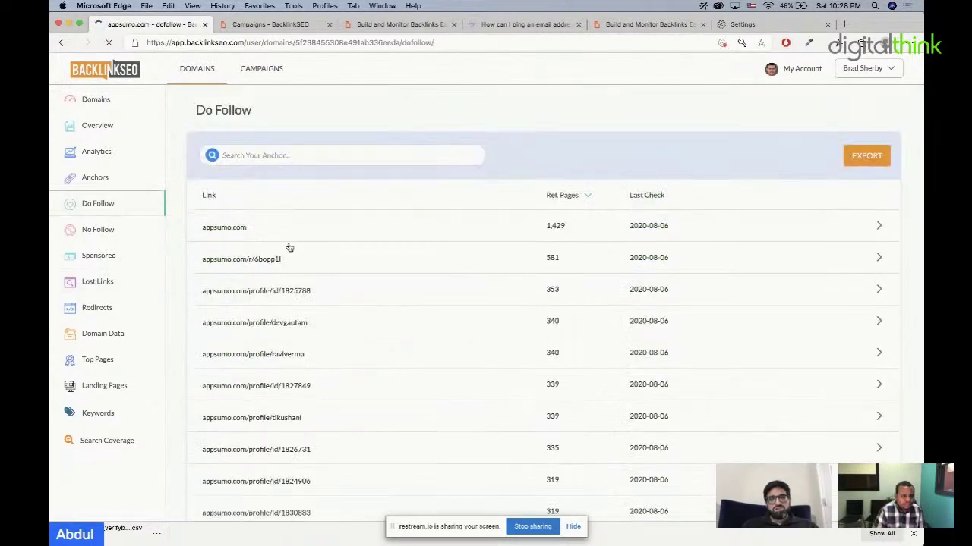
{"action": "left_click", "coordinate": [367, 238]}
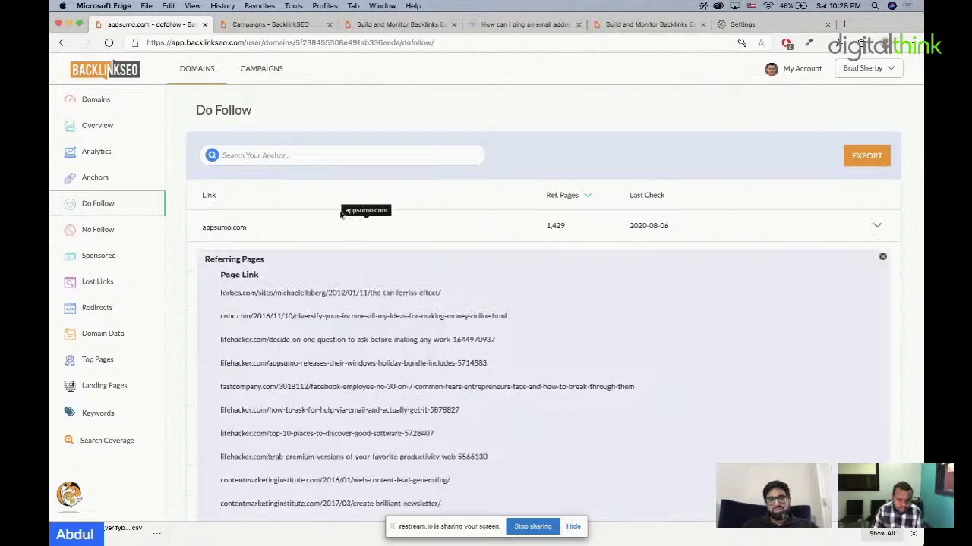
{"action": "left_click_drag", "start_coordinate": [231, 295], "coordinate": [470, 296]}
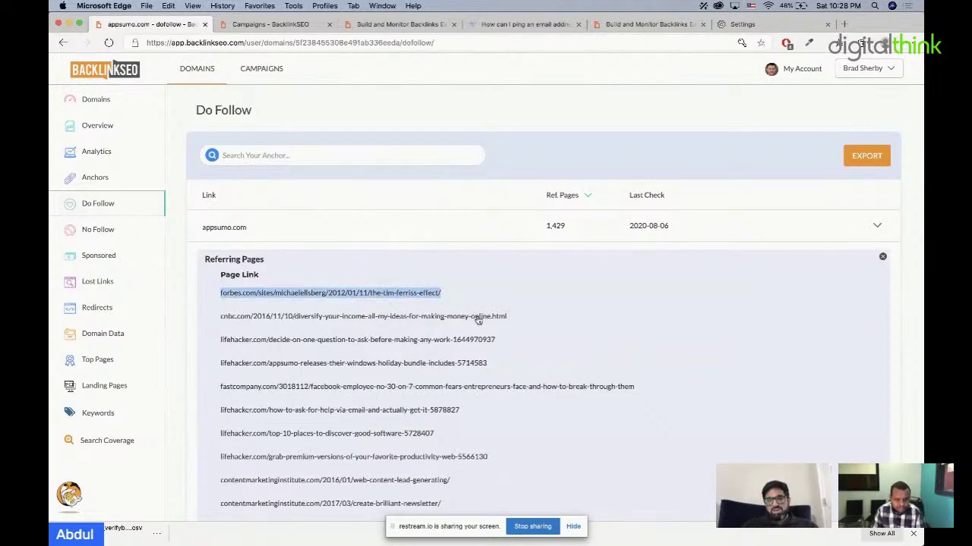
{"action": "scroll", "coordinate": [478, 318], "scroll_direction": "down", "scroll_amount": 6}
{"action": "scroll", "coordinate": [493, 318], "scroll_direction": "down", "scroll_amount": 2}
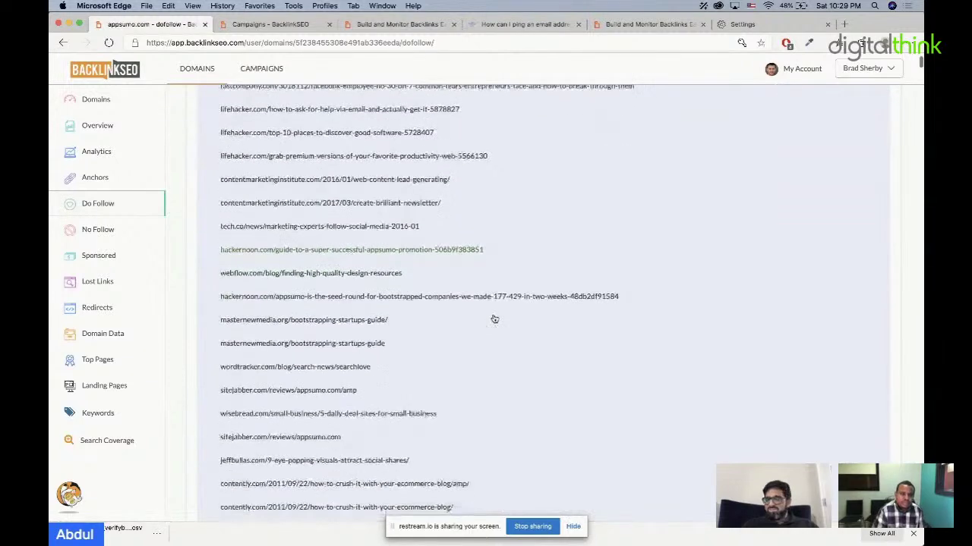
{"action": "double_click", "coordinate": [244, 255]}
{"action": "left_click_drag", "start_coordinate": [245, 254], "coordinate": [218, 241]}
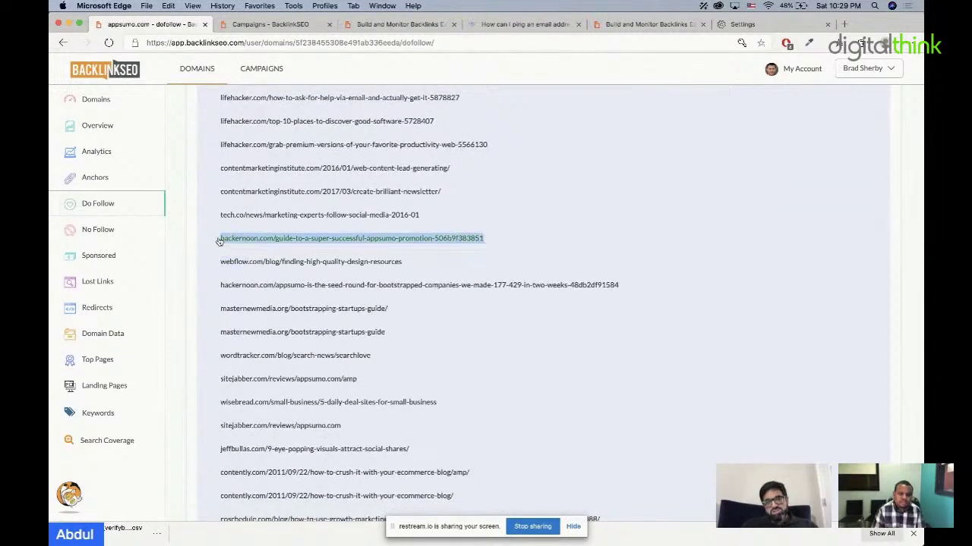
{"action": "left_click", "coordinate": [449, 244]}
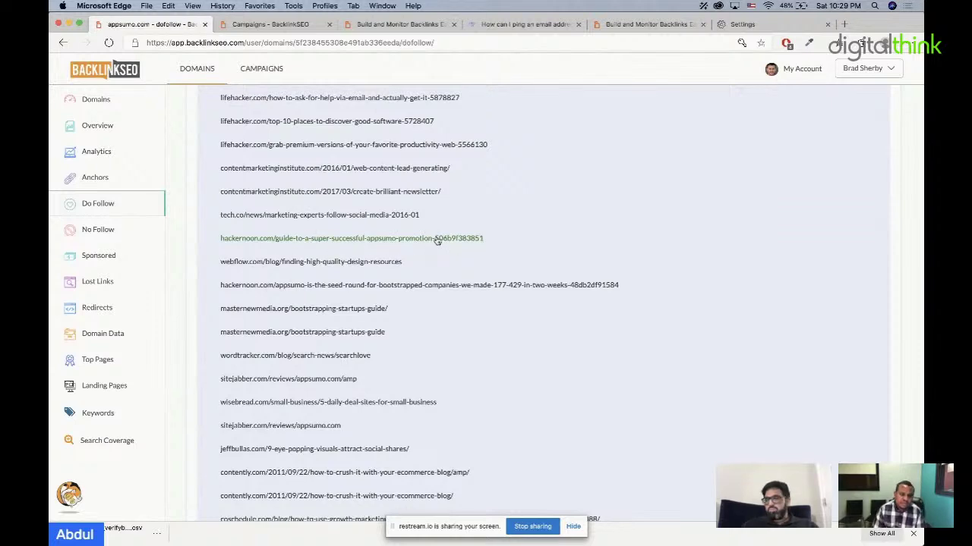
{"action": "scroll", "coordinate": [437, 241], "scroll_direction": "down", "scroll_amount": 10}
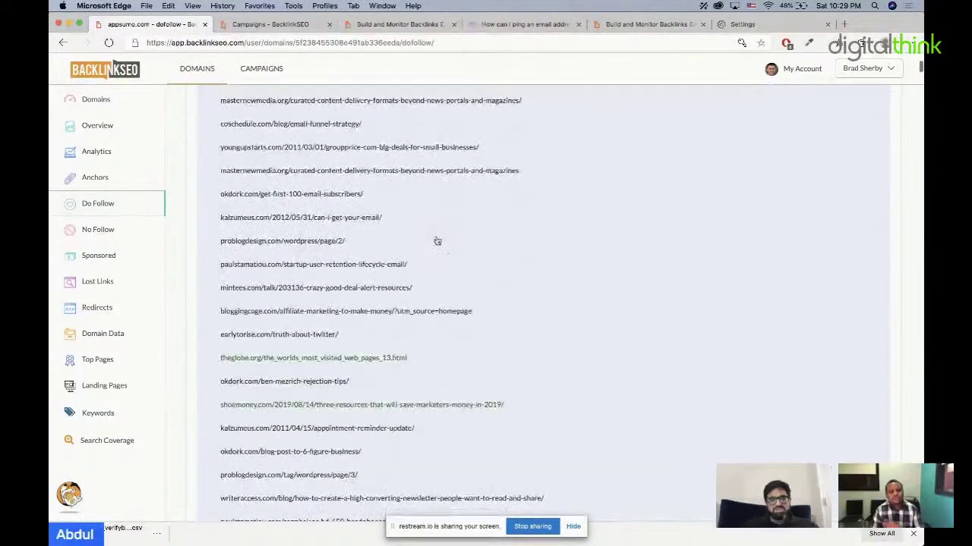
{"action": "scroll", "coordinate": [437, 241], "scroll_direction": "down", "scroll_amount": 1}
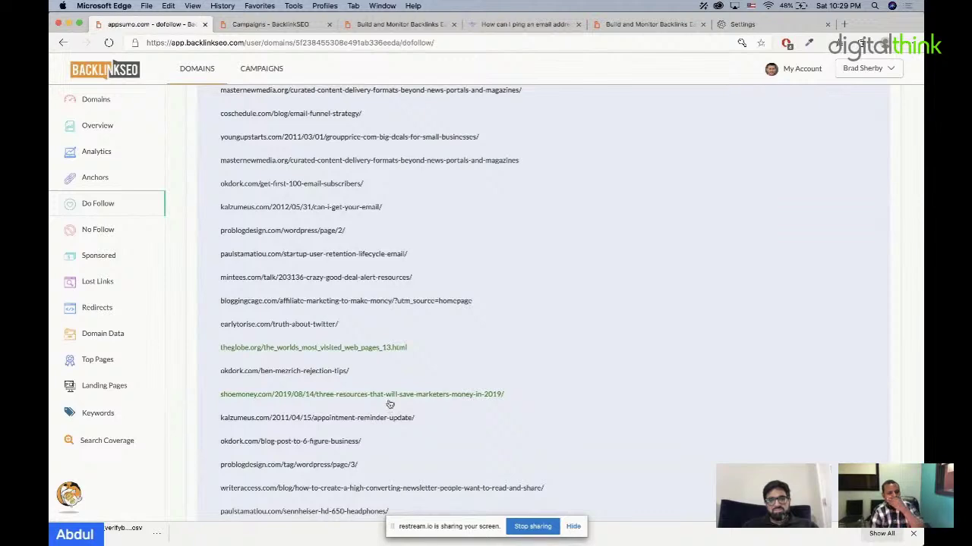
{"action": "scroll", "coordinate": [389, 403], "scroll_direction": "down", "scroll_amount": 5}
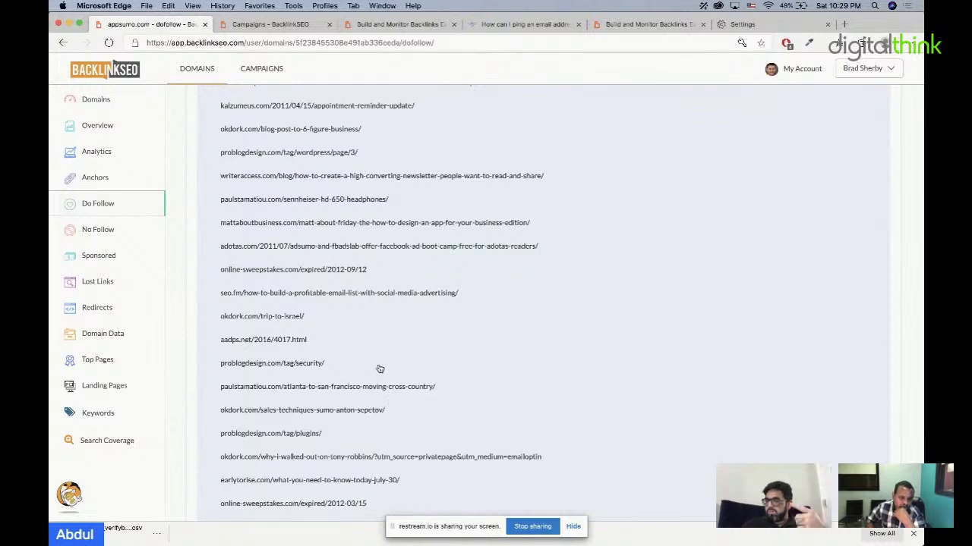
Step: Expand appsumo.com's nofollow referring pages, then check the sponsored links and switch back
{"action": "left_click", "coordinate": [139, 237]}
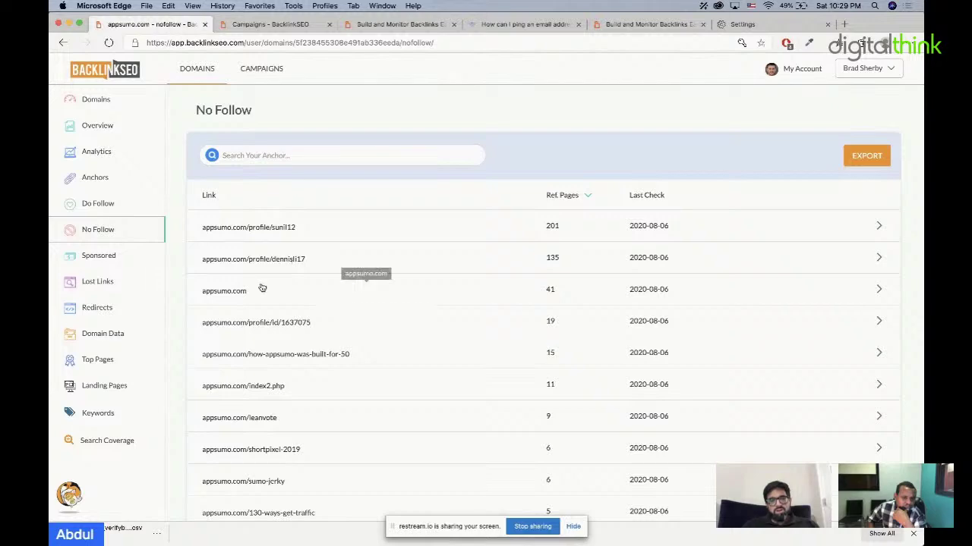
{"action": "left_click", "coordinate": [290, 291]}
{"action": "scroll", "coordinate": [458, 328], "scroll_direction": "down", "scroll_amount": 5}
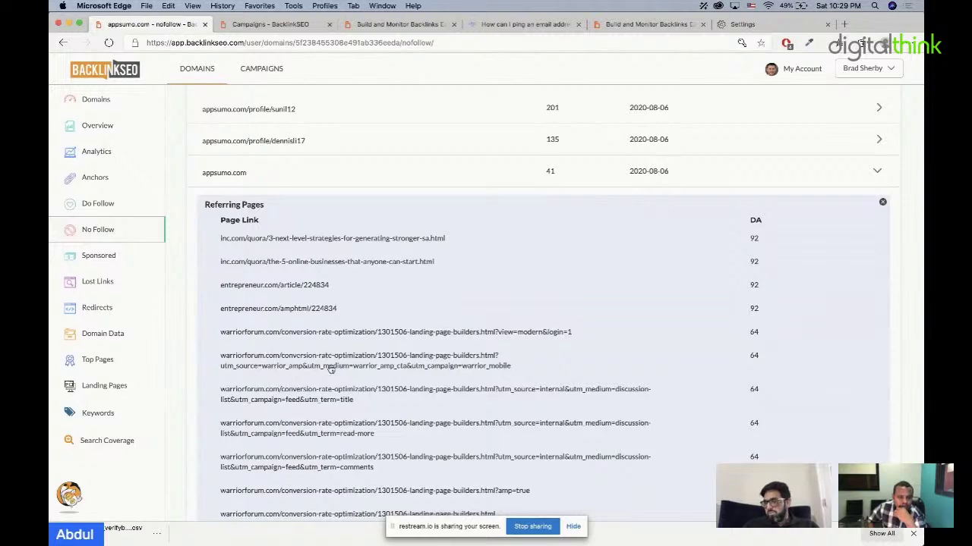
{"action": "scroll", "coordinate": [342, 401], "scroll_direction": "down", "scroll_amount": 3}
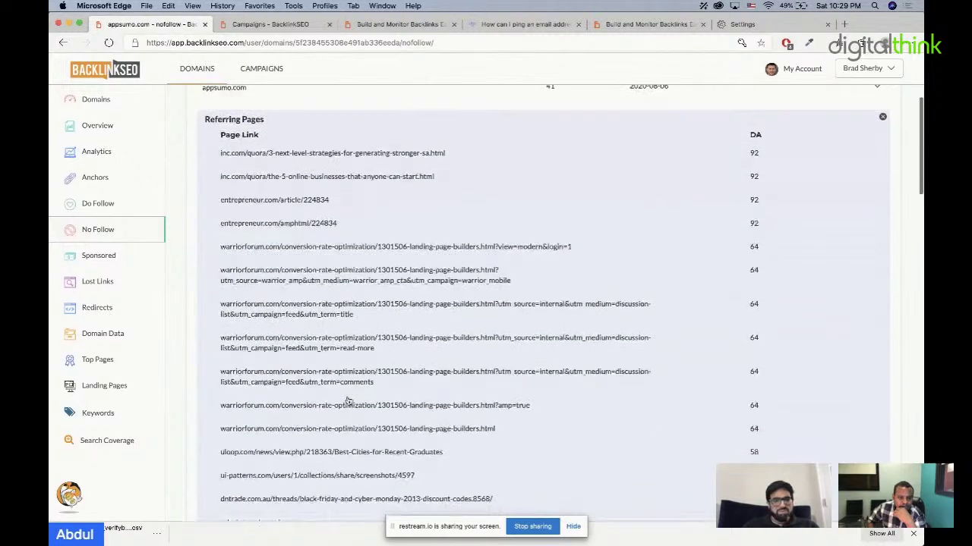
{"action": "left_click", "coordinate": [134, 263]}
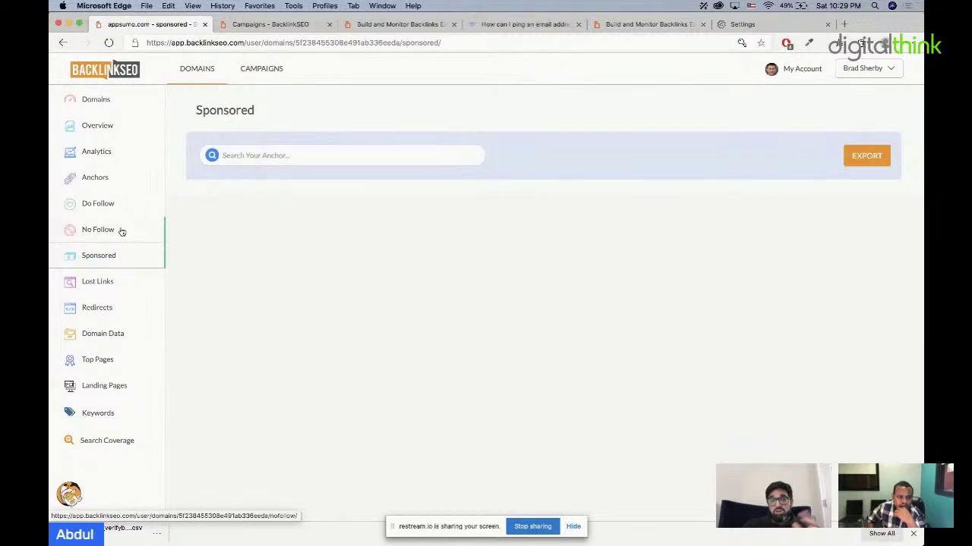
{"action": "left_click", "coordinate": [122, 231]}
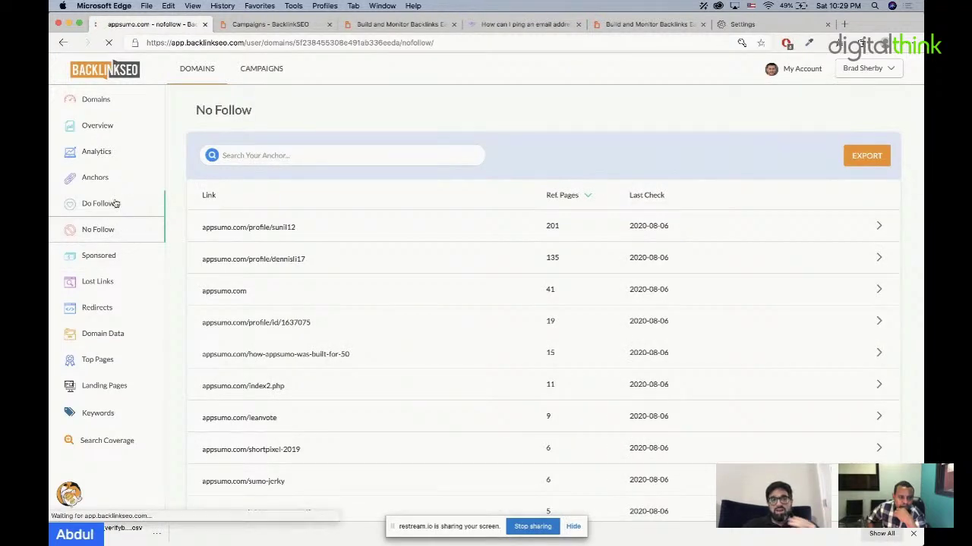
{"action": "left_click", "coordinate": [114, 203]}
Step: Open appsumo.com's Anchors report, expand the Appsumo anchor, and list inc.com's four backlink URLs
{"action": "left_click", "coordinate": [110, 178]}
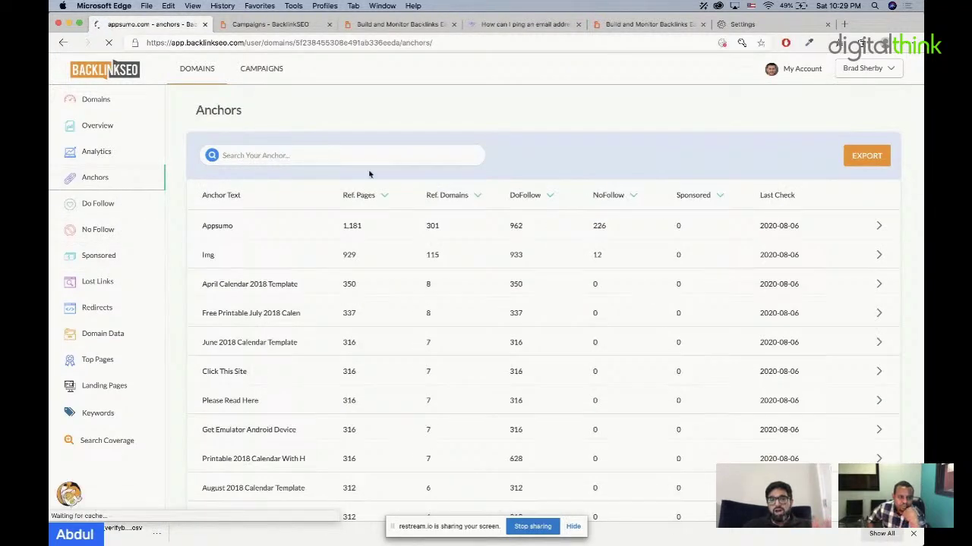
{"action": "scroll", "coordinate": [402, 278], "scroll_direction": "down", "scroll_amount": 3}
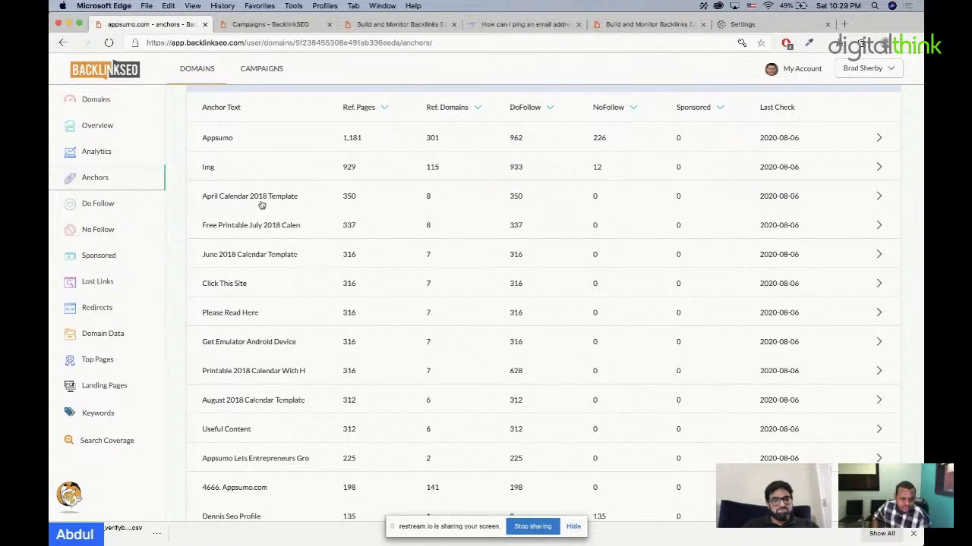
{"action": "left_click", "coordinate": [264, 201]}
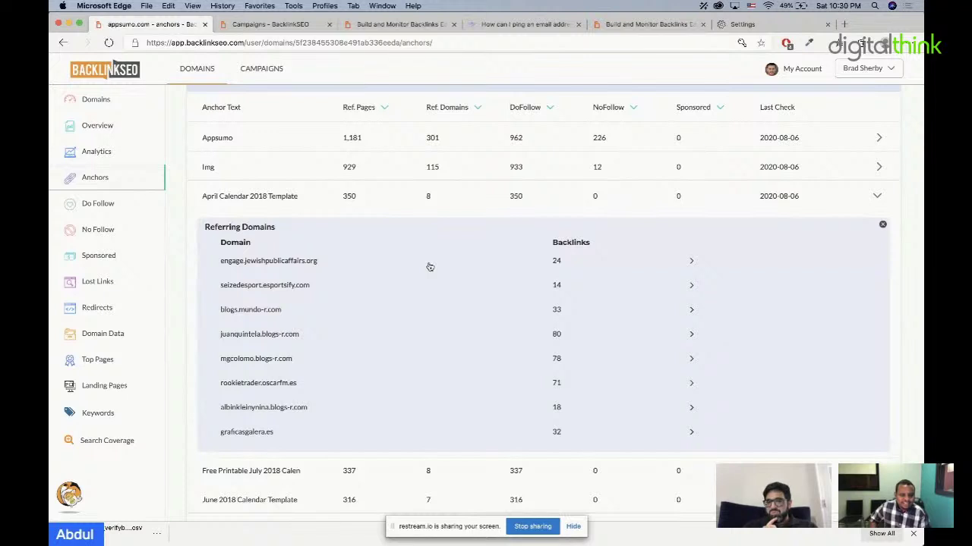
{"action": "left_click", "coordinate": [360, 198]}
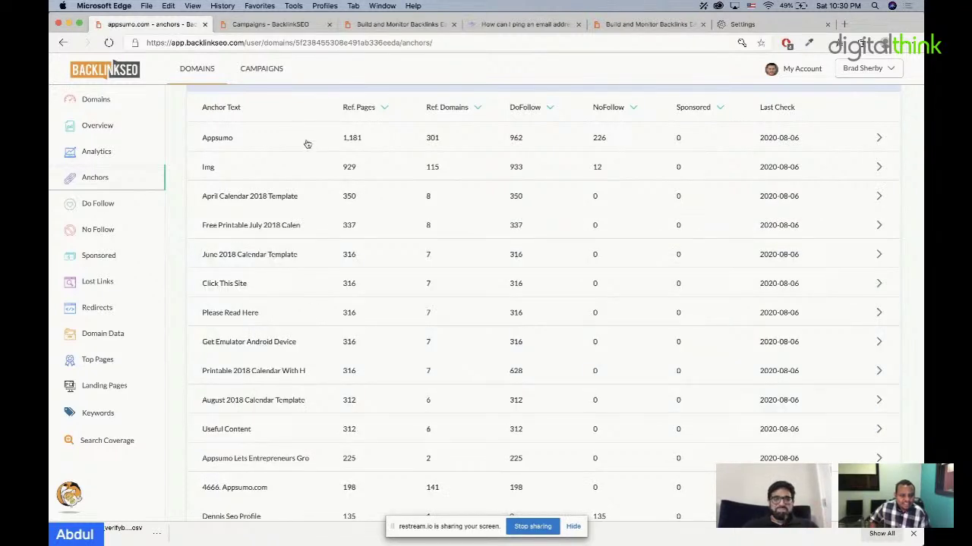
{"action": "left_click", "coordinate": [306, 143]}
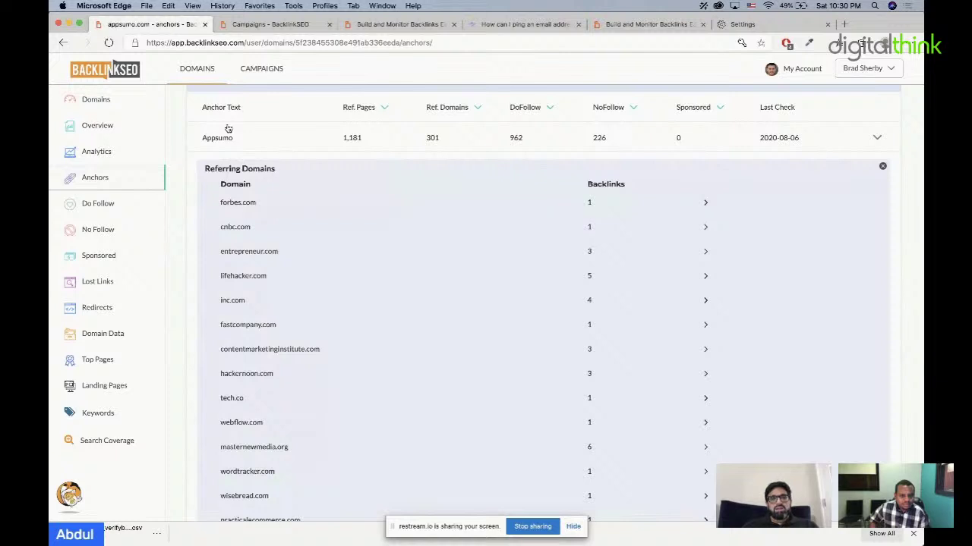
{"action": "left_click", "coordinate": [238, 302]}
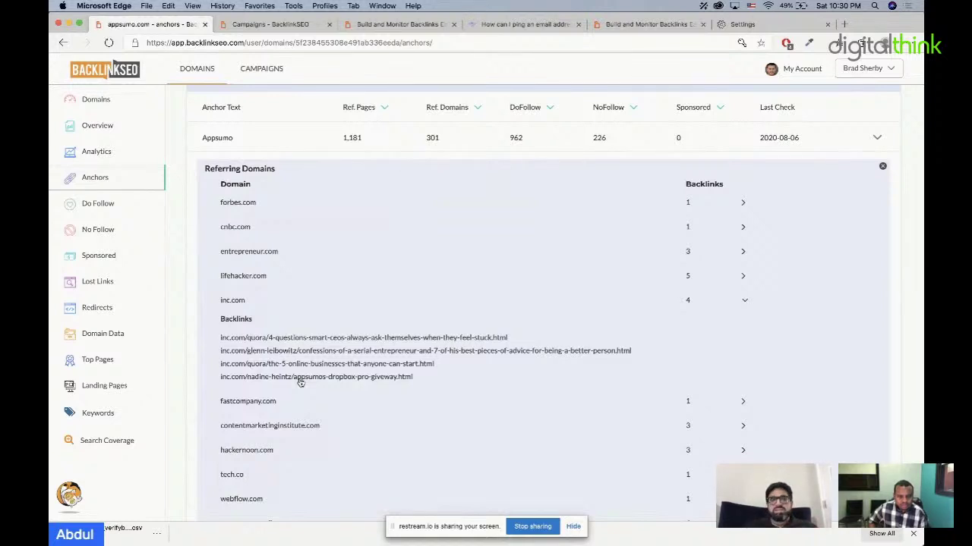
Step: Scroll through appsumo.com's Analytics charts, then go back to the Domains list via the logo
{"action": "left_click", "coordinate": [114, 154]}
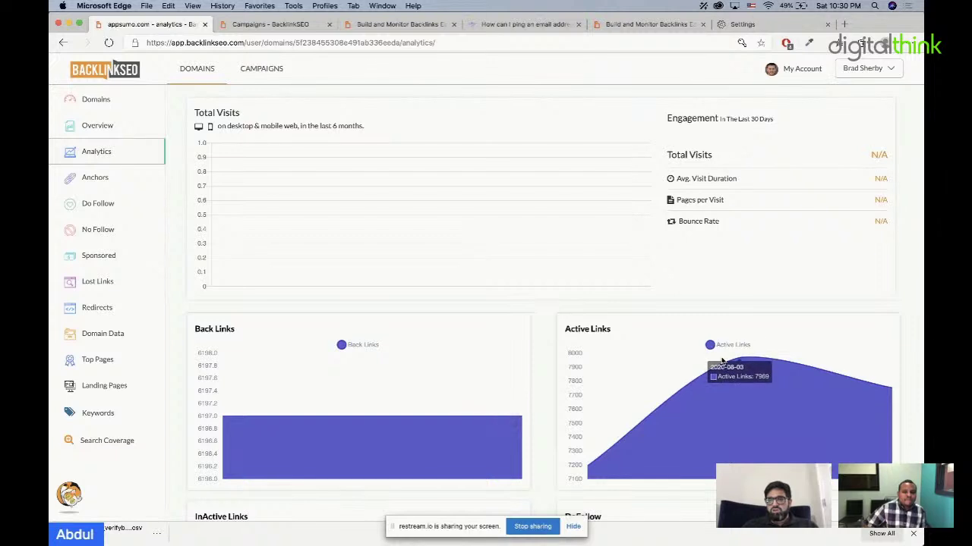
{"action": "scroll", "coordinate": [460, 410], "scroll_direction": "down", "scroll_amount": 4}
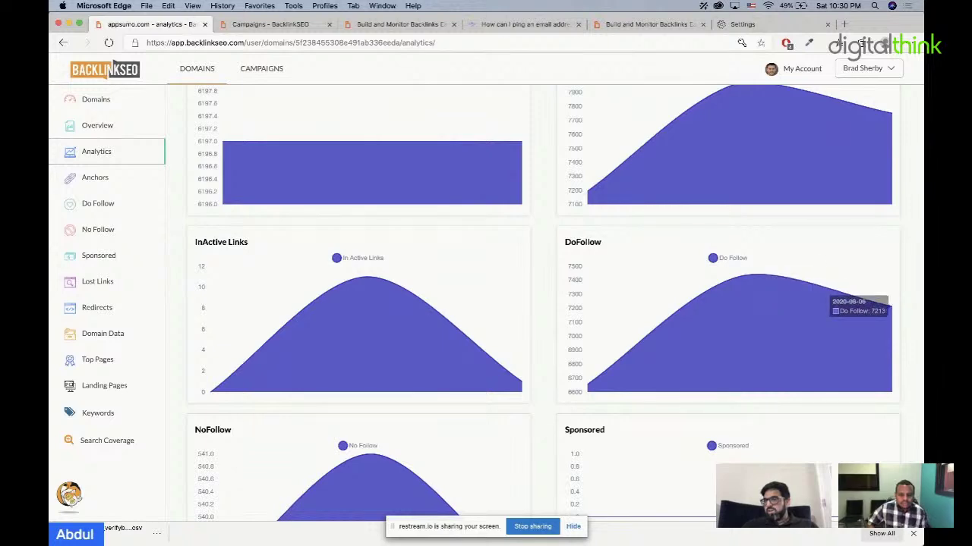
{"action": "scroll", "coordinate": [874, 311], "scroll_direction": "down", "scroll_amount": 2}
{"action": "scroll", "coordinate": [850, 308], "scroll_direction": "up", "scroll_amount": 6}
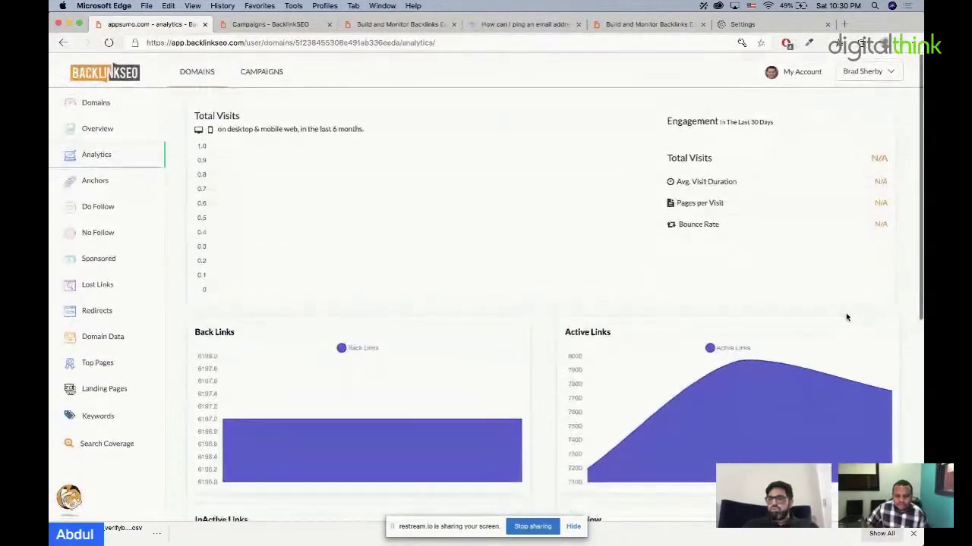
{"action": "left_click", "coordinate": [111, 78]}
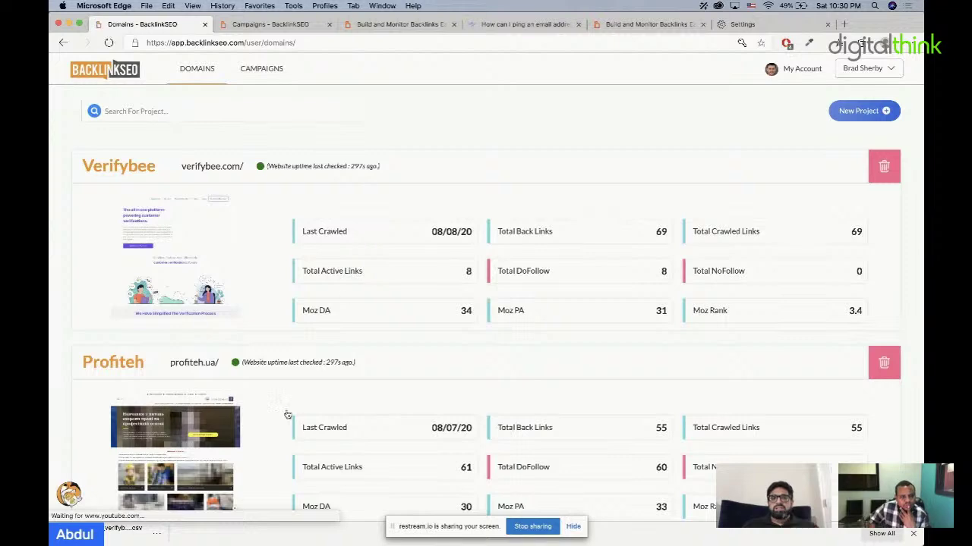
Step: Open Verifybee and close the Add Backlinks form without adding any URLs
{"action": "left_click", "coordinate": [321, 201]}
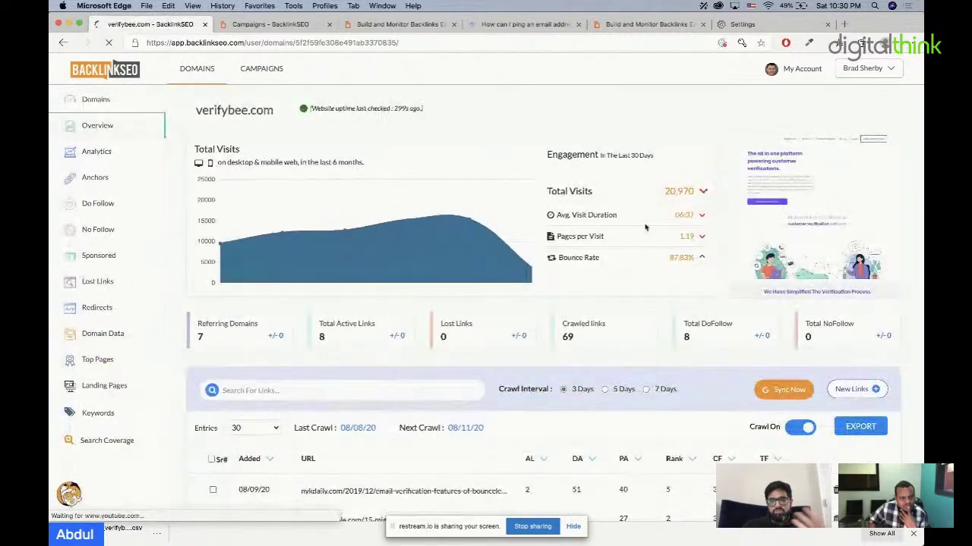
{"action": "left_click", "coordinate": [856, 390]}
{"action": "left_click", "coordinate": [538, 227]}
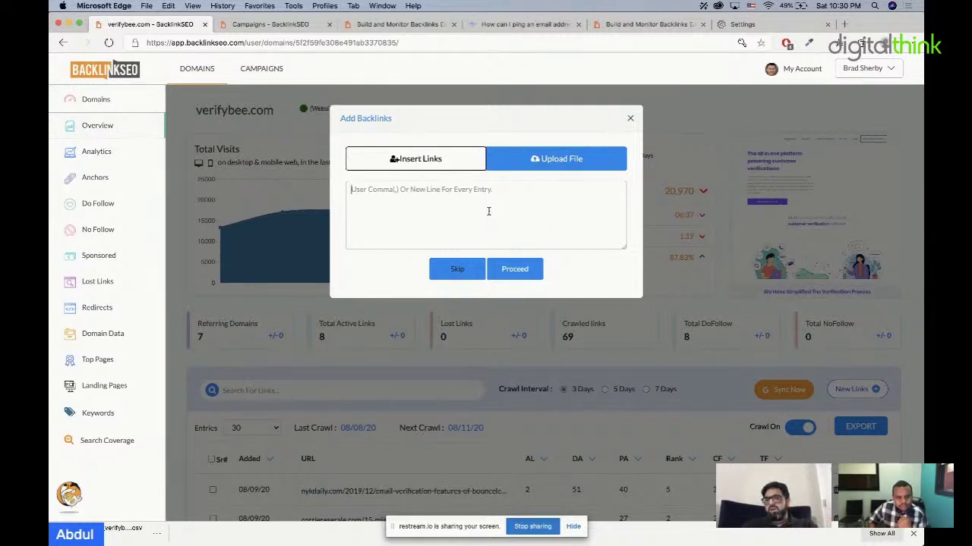
{"action": "left_click", "coordinate": [642, 179]}
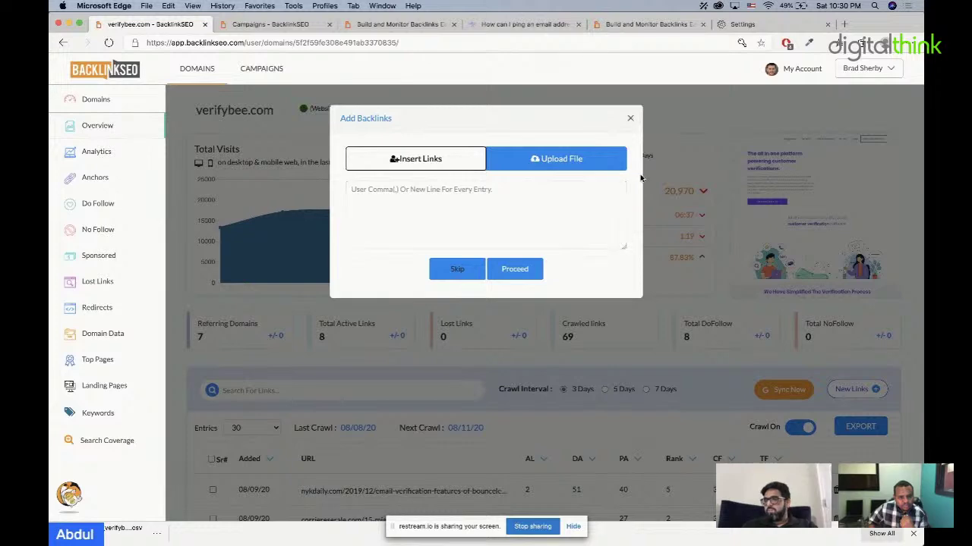
{"action": "left_click", "coordinate": [630, 118]}
{"action": "scroll", "coordinate": [661, 351], "scroll_direction": "down", "scroll_amount": 1}
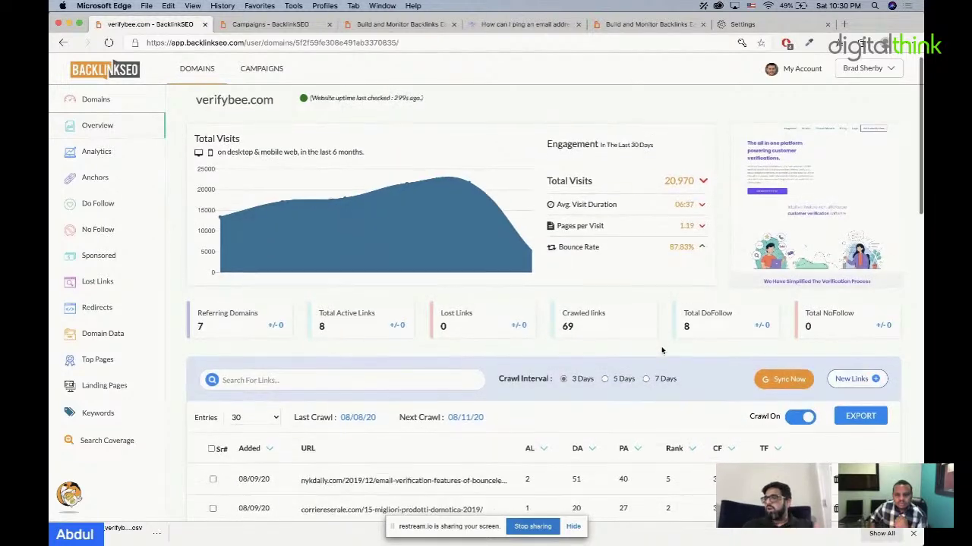
{"action": "scroll", "coordinate": [662, 350], "scroll_direction": "down", "scroll_amount": 2}
{"action": "scroll", "coordinate": [662, 351], "scroll_direction": "up", "scroll_amount": 3}
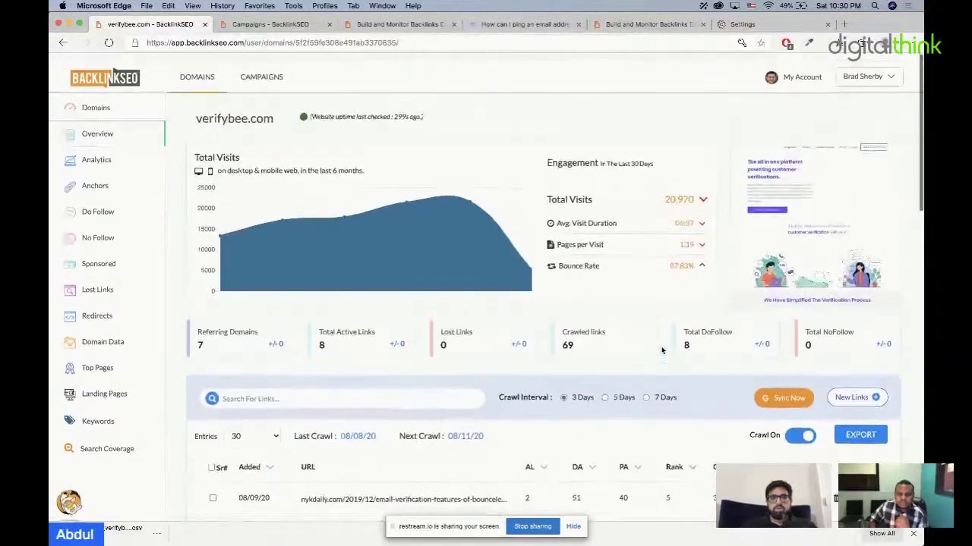
Step: Visit Campaigns, return to the Domains list, and reopen the verifybee.com overview
{"action": "left_click", "coordinate": [283, 78]}
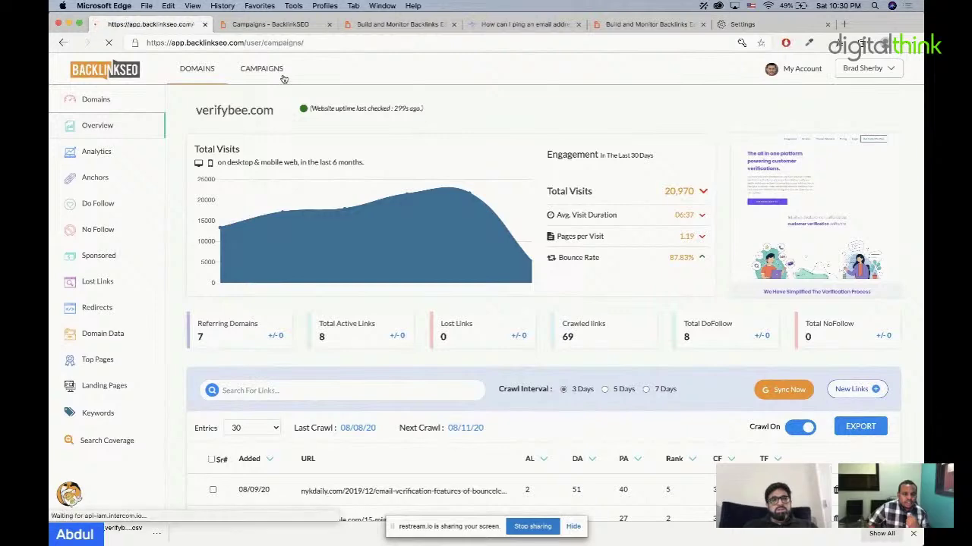
{"action": "left_click", "coordinate": [139, 73]}
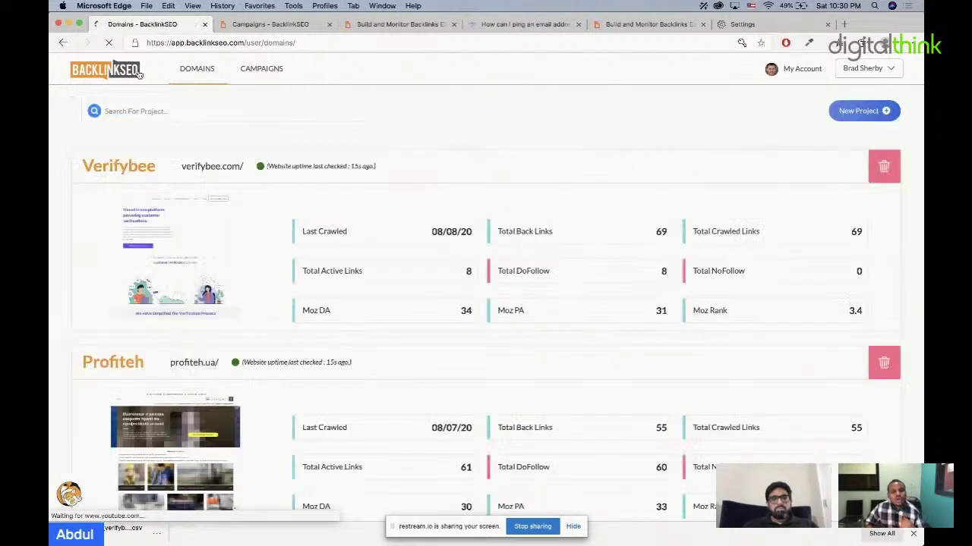
{"action": "left_click", "coordinate": [276, 220]}
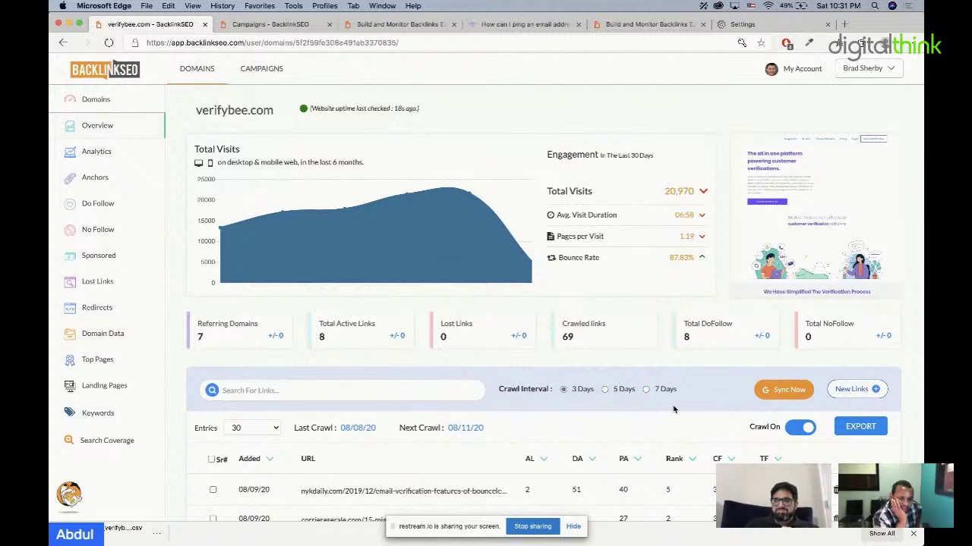
{"action": "scroll", "coordinate": [673, 409], "scroll_direction": "down", "scroll_amount": 1}
{"action": "scroll", "coordinate": [671, 409], "scroll_direction": "up", "scroll_amount": 1}
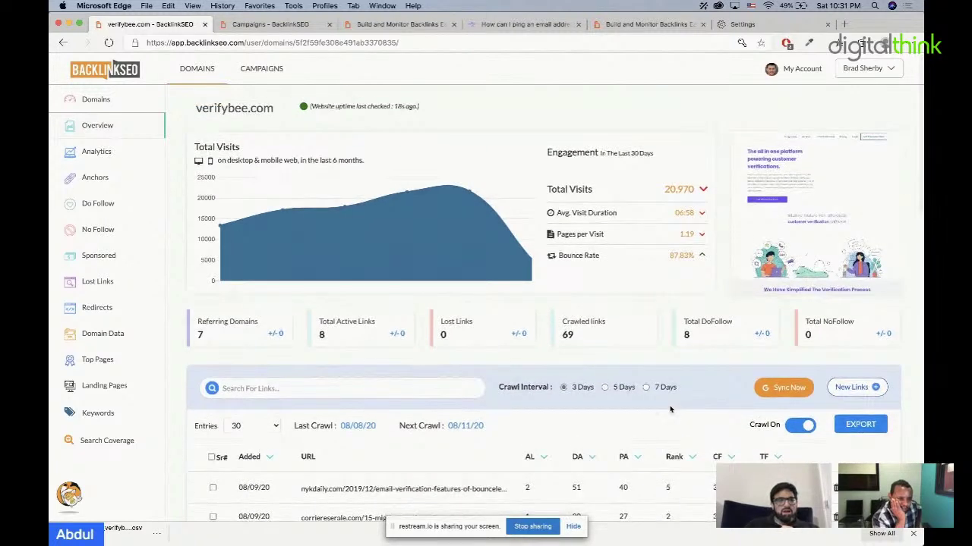
Step: Show Verifybee's Domain Data, then return to the Domains list and open Appsumo
{"action": "left_click", "coordinate": [124, 338]}
{"action": "left_click", "coordinate": [129, 76]}
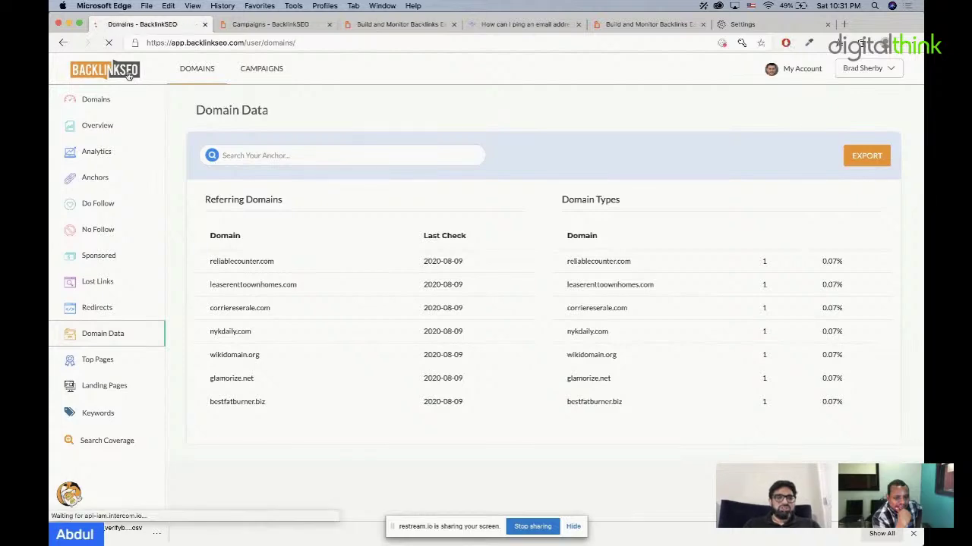
{"action": "scroll", "coordinate": [229, 342], "scroll_direction": "down", "scroll_amount": 4}
{"action": "scroll", "coordinate": [229, 343], "scroll_direction": "down", "scroll_amount": 5}
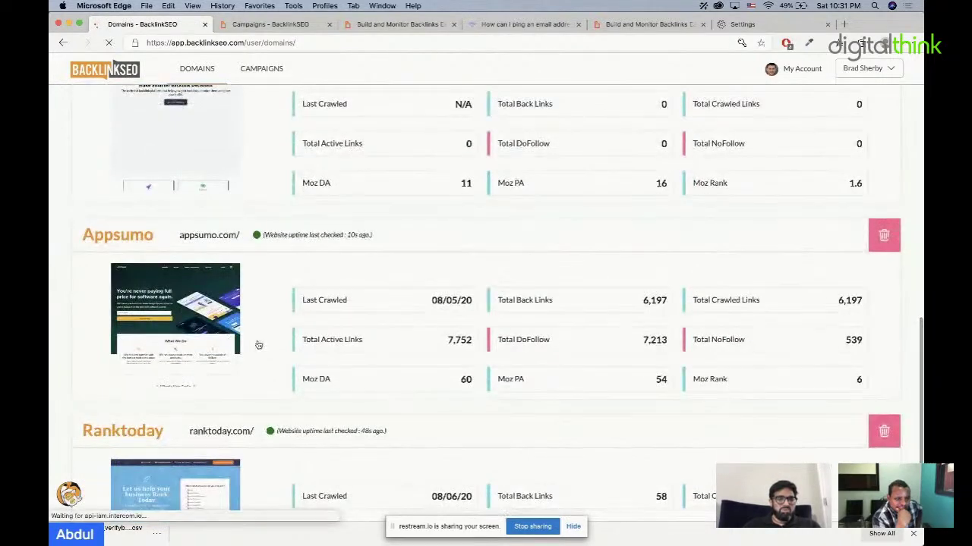
{"action": "left_click", "coordinate": [251, 342]}
Step: Open appsumo.com's Domain Data and scroll through its referring domains and domain types tables
{"action": "left_click", "coordinate": [102, 335]}
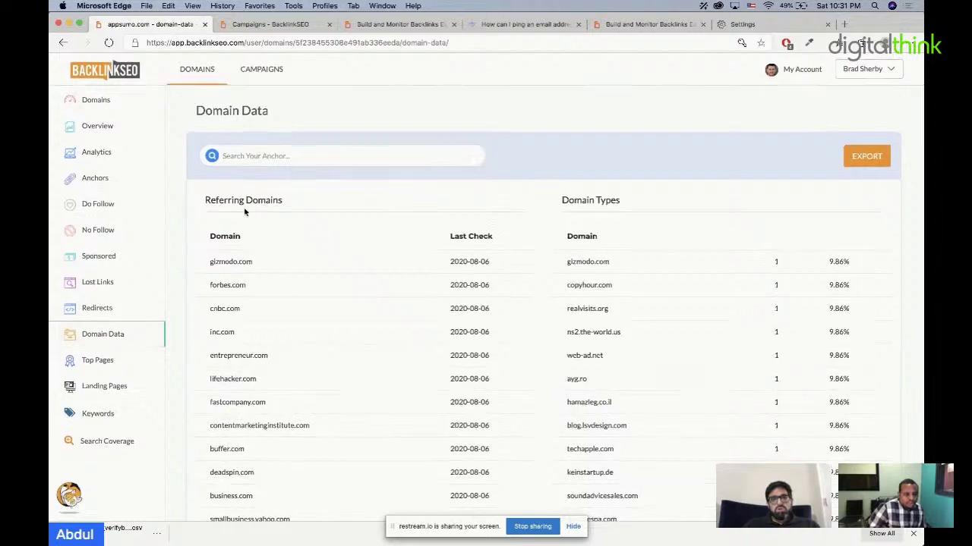
{"action": "scroll", "coordinate": [245, 213], "scroll_direction": "down", "scroll_amount": 5}
{"action": "scroll", "coordinate": [289, 328], "scroll_direction": "down", "scroll_amount": 15}
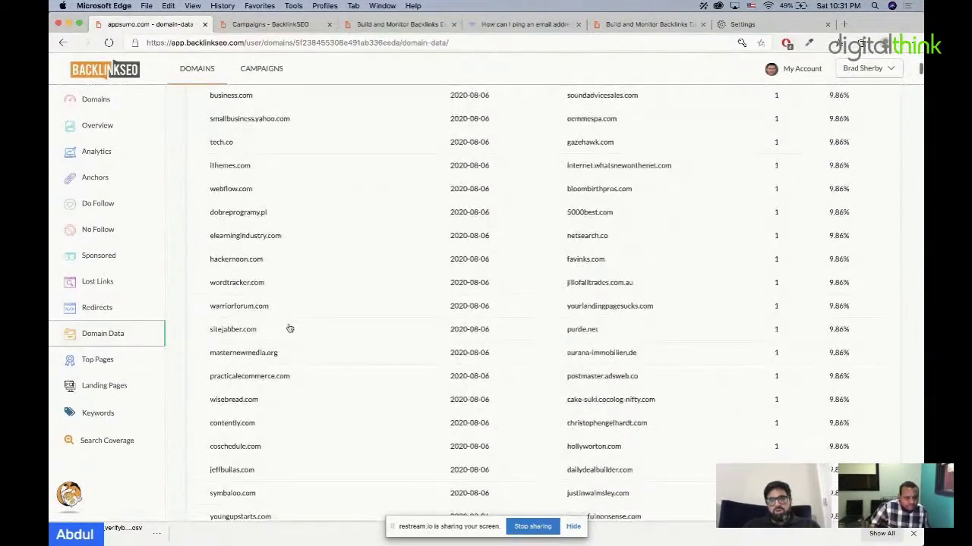
{"action": "scroll", "coordinate": [289, 329], "scroll_direction": "up", "scroll_amount": 15}
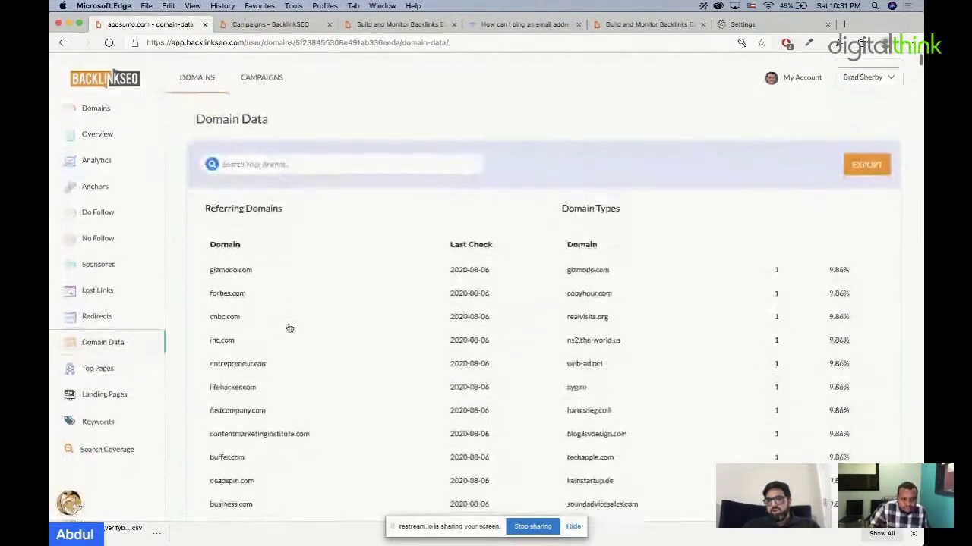
{"action": "scroll", "coordinate": [692, 344], "scroll_direction": "down", "scroll_amount": 2}
{"action": "scroll", "coordinate": [694, 347], "scroll_direction": "down", "scroll_amount": 10}
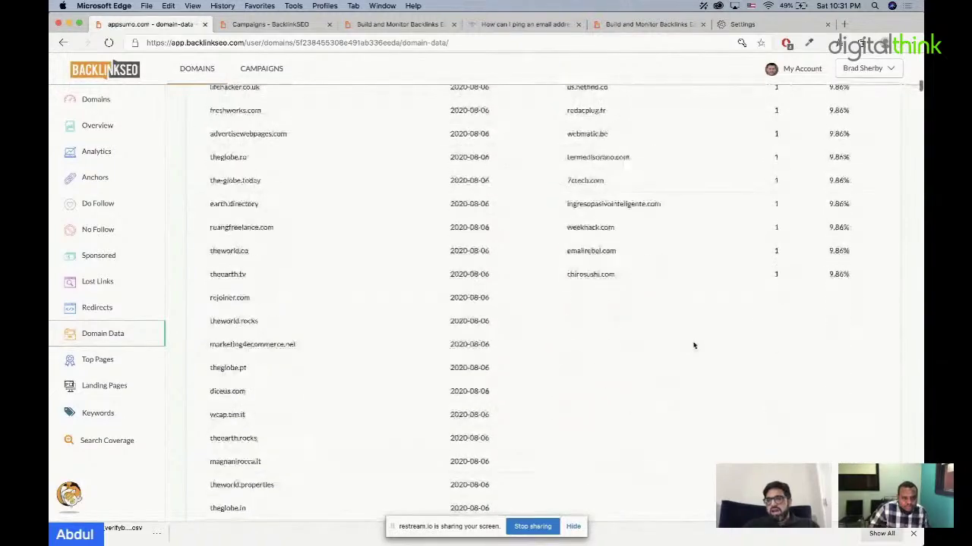
{"action": "scroll", "coordinate": [624, 256], "scroll_direction": "down", "scroll_amount": 5}
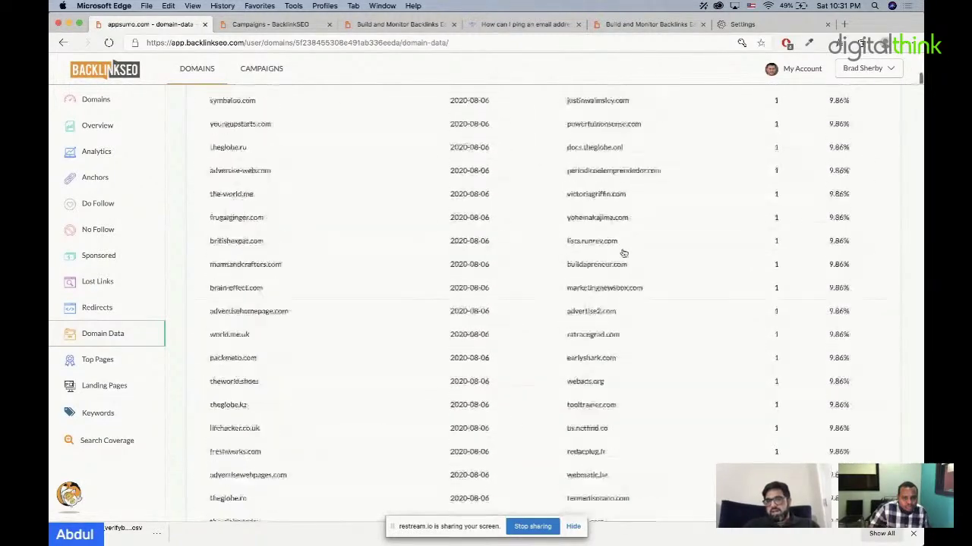
{"action": "scroll", "coordinate": [624, 253], "scroll_direction": "up", "scroll_amount": 5}
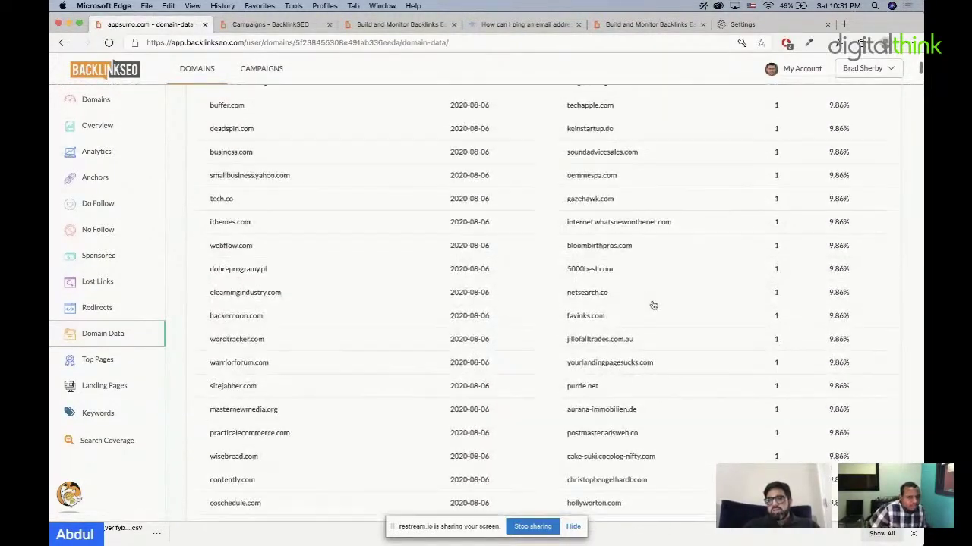
{"action": "scroll", "coordinate": [654, 305], "scroll_direction": "up", "scroll_amount": 4}
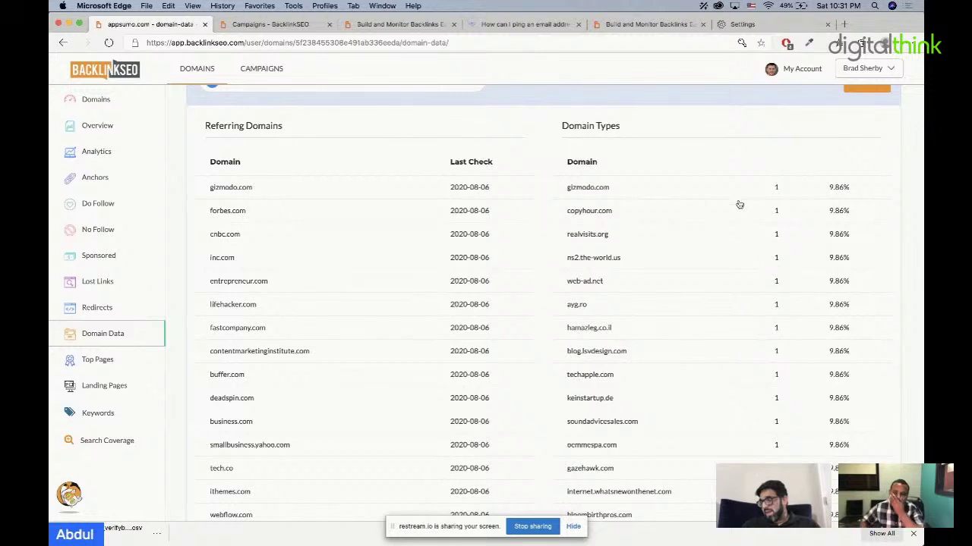
{"action": "scroll", "coordinate": [773, 245], "scroll_direction": "up", "scroll_amount": 2}
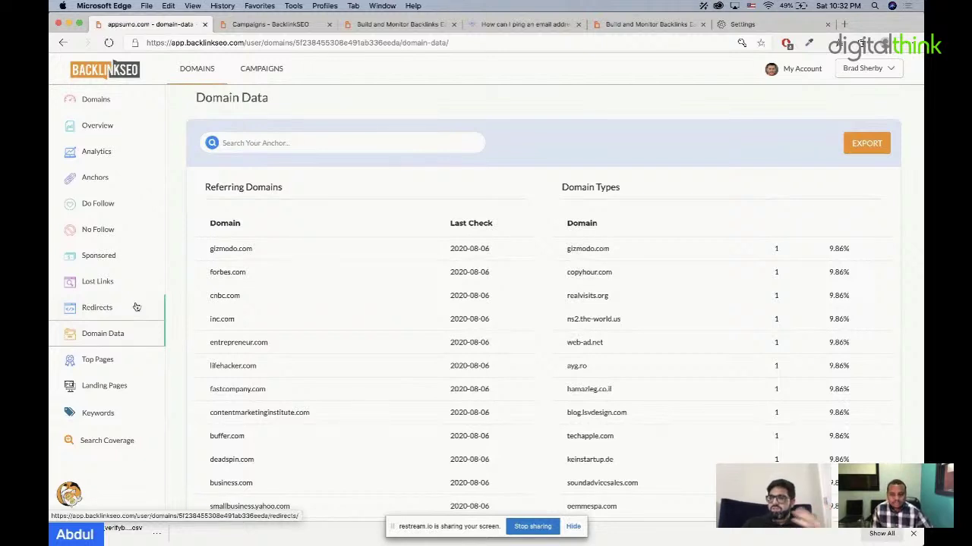
Step: Tick the first four appsumo.com backlinks, download their Google disavow file, then clear the selections
{"action": "left_click", "coordinate": [114, 126]}
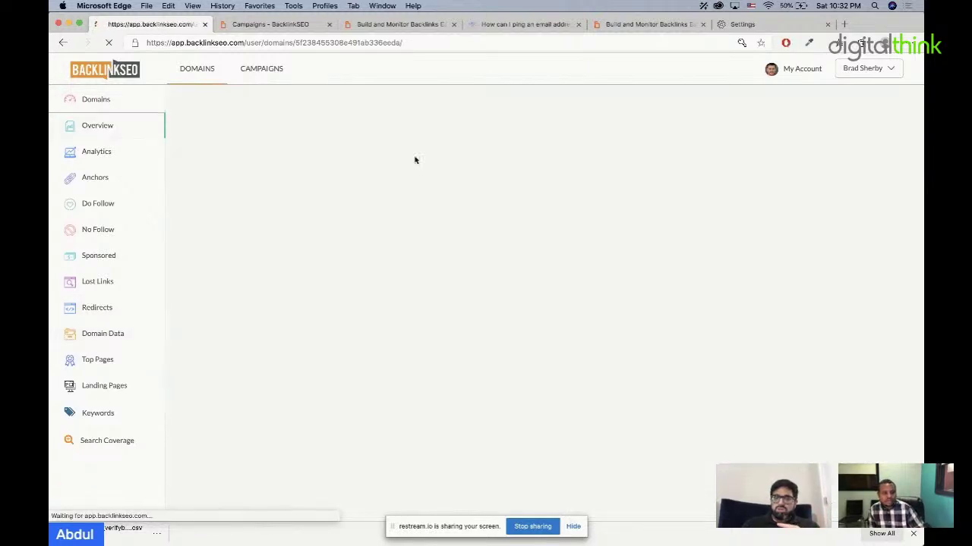
{"action": "scroll", "coordinate": [629, 284], "scroll_direction": "down", "scroll_amount": 4}
{"action": "scroll", "coordinate": [630, 285], "scroll_direction": "down", "scroll_amount": 1}
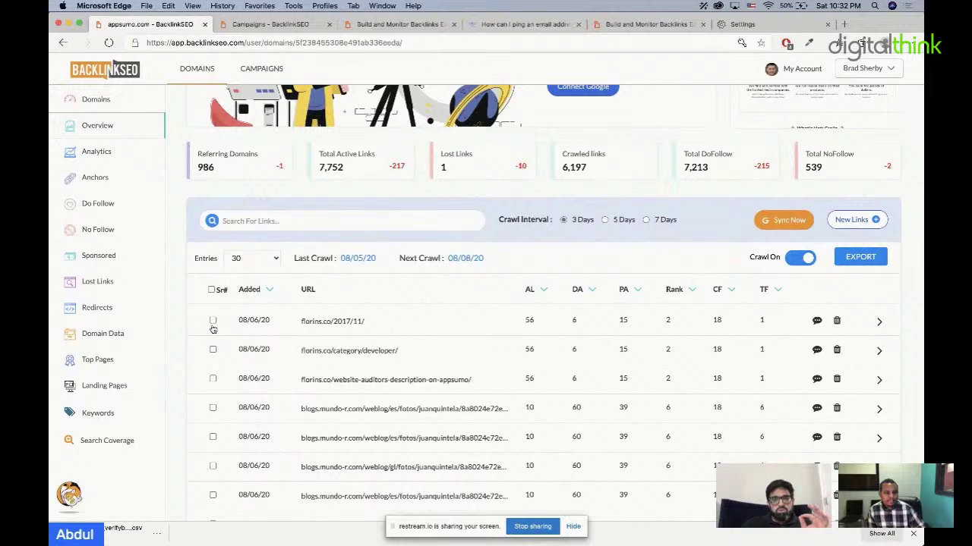
{"action": "left_click", "coordinate": [213, 321]}
{"action": "left_click", "coordinate": [213, 349]}
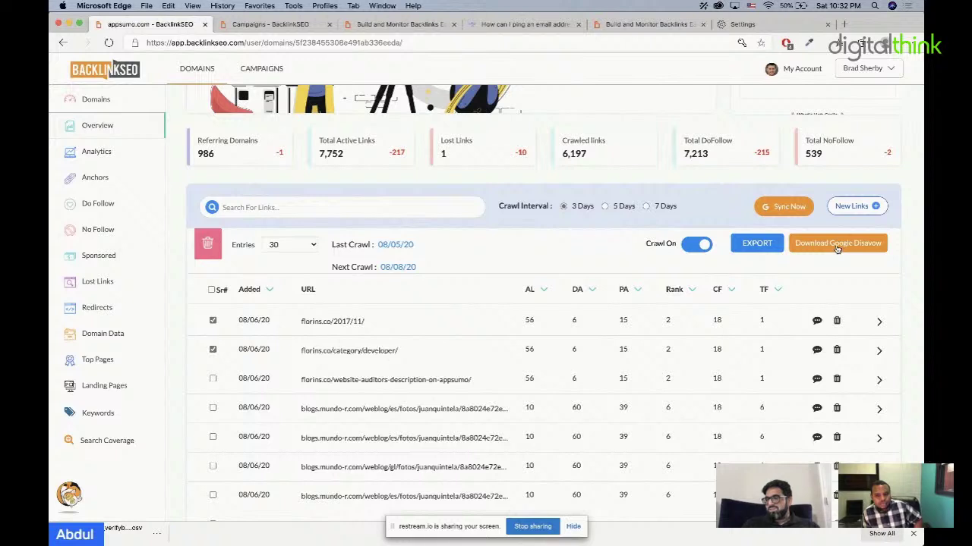
{"action": "left_click", "coordinate": [213, 378]}
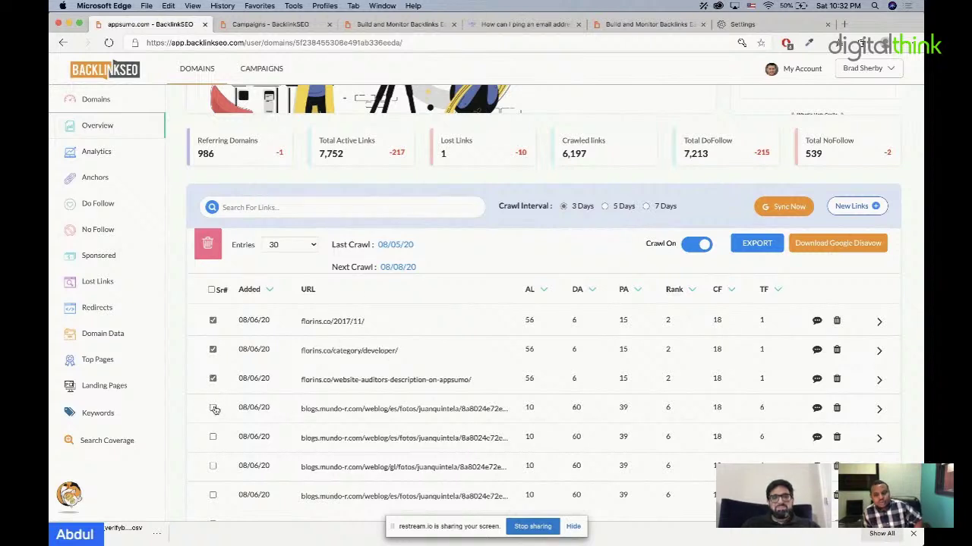
{"action": "left_click", "coordinate": [213, 408]}
{"action": "left_click", "coordinate": [850, 240]}
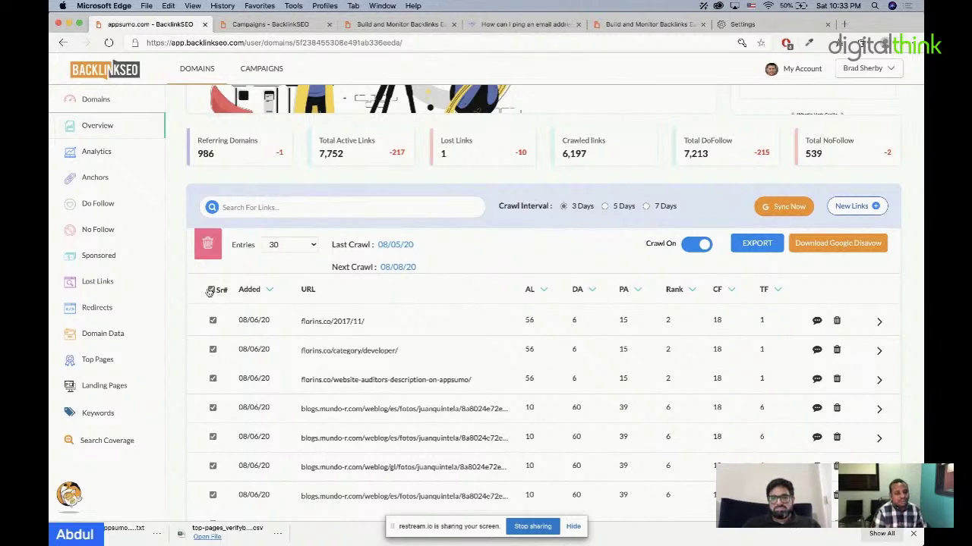
{"action": "left_click", "coordinate": [211, 290]}
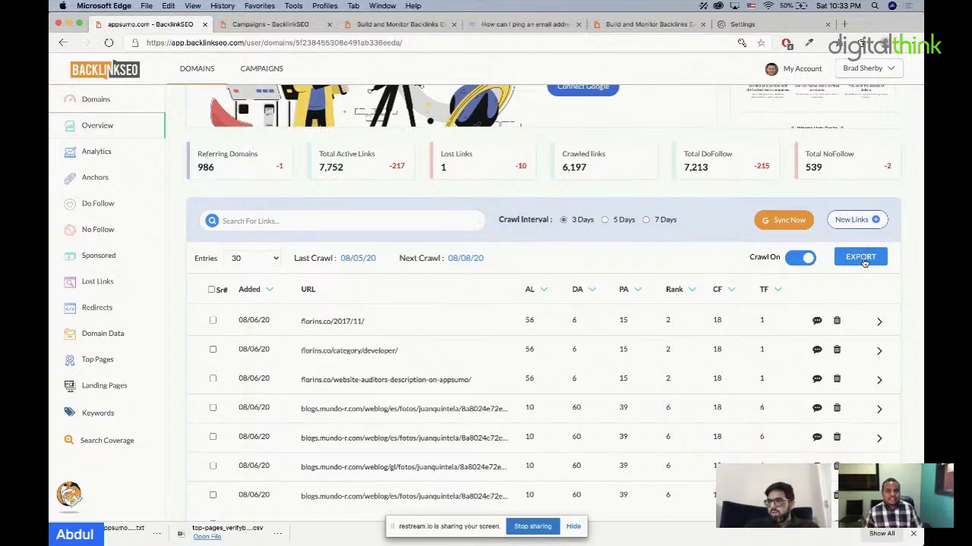
Step: Check plan usage in the account menu, then go to the Campaigns list
{"action": "scroll", "coordinate": [864, 262], "scroll_direction": "up", "scroll_amount": 5}
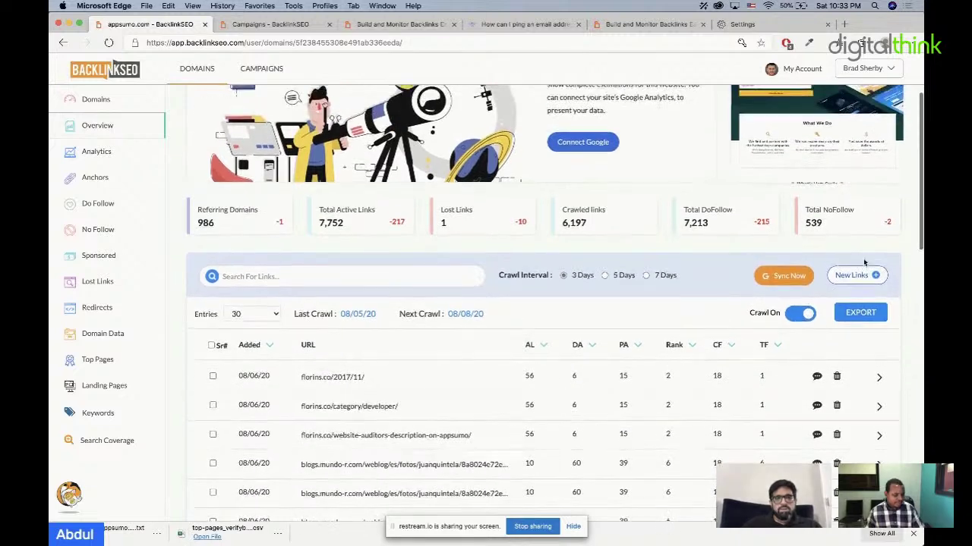
{"action": "left_click", "coordinate": [867, 69]}
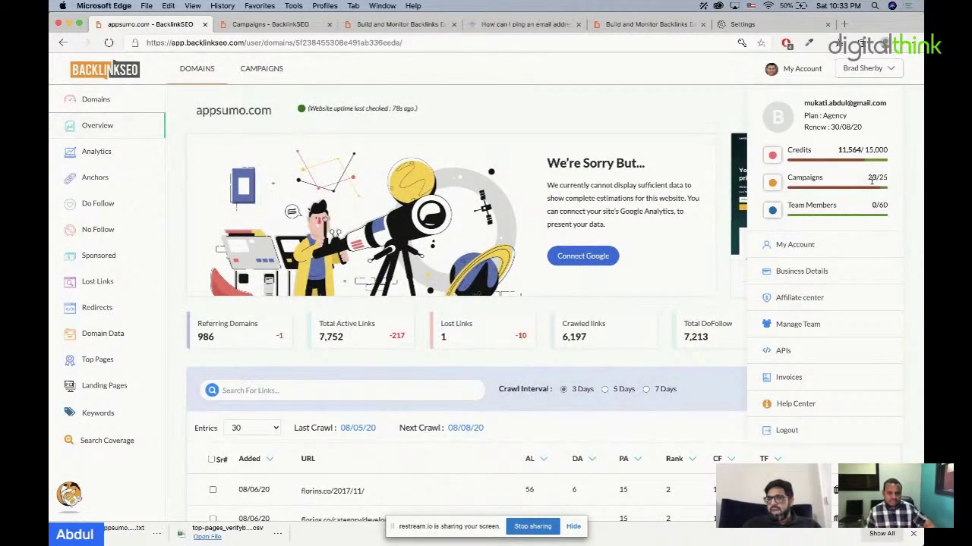
{"action": "left_click", "coordinate": [878, 80]}
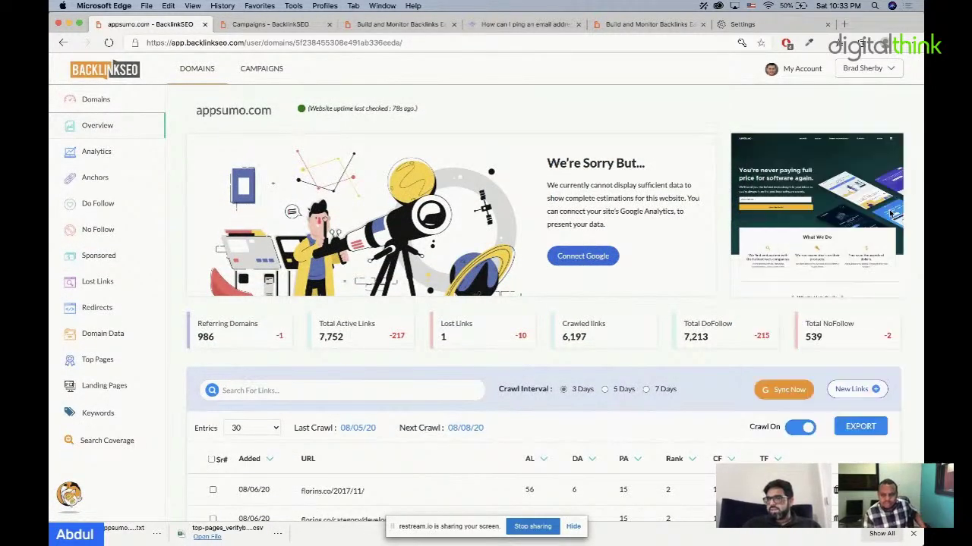
{"action": "left_click", "coordinate": [879, 68]}
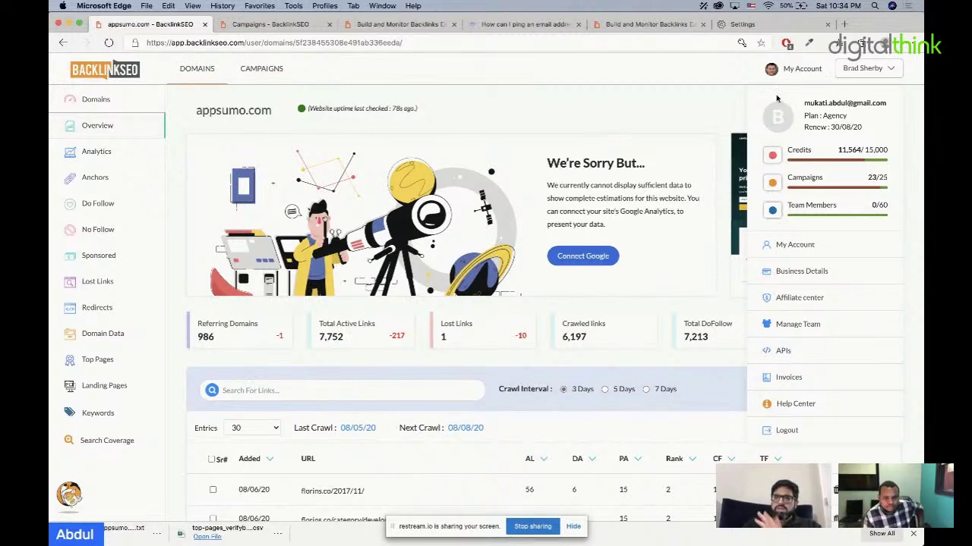
{"action": "left_click", "coordinate": [261, 68]}
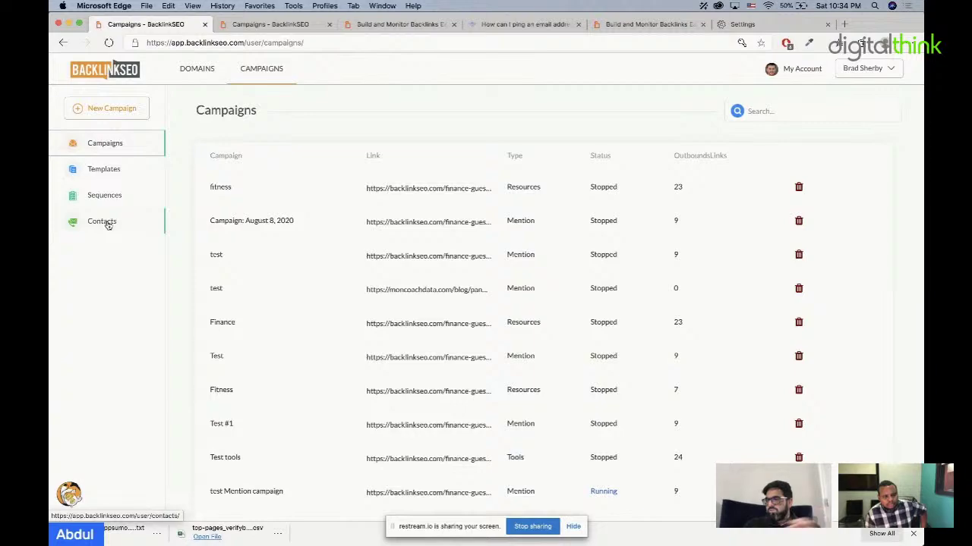
Step: Review the campaign contacts, highlighting their e-mails, positions and a phone number
{"action": "left_click", "coordinate": [102, 221]}
{"action": "scroll", "coordinate": [520, 236], "scroll_direction": "down", "scroll_amount": 3}
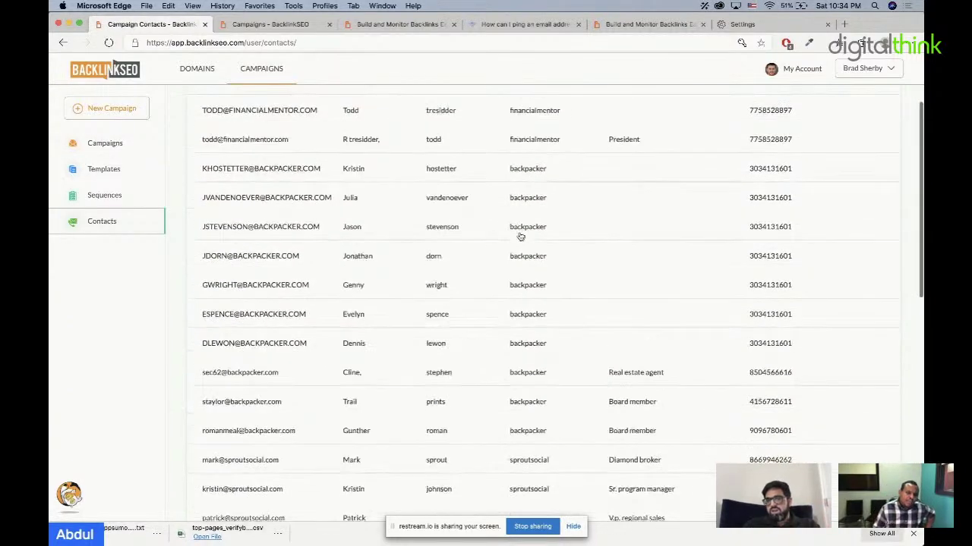
{"action": "scroll", "coordinate": [521, 236], "scroll_direction": "down", "scroll_amount": 4}
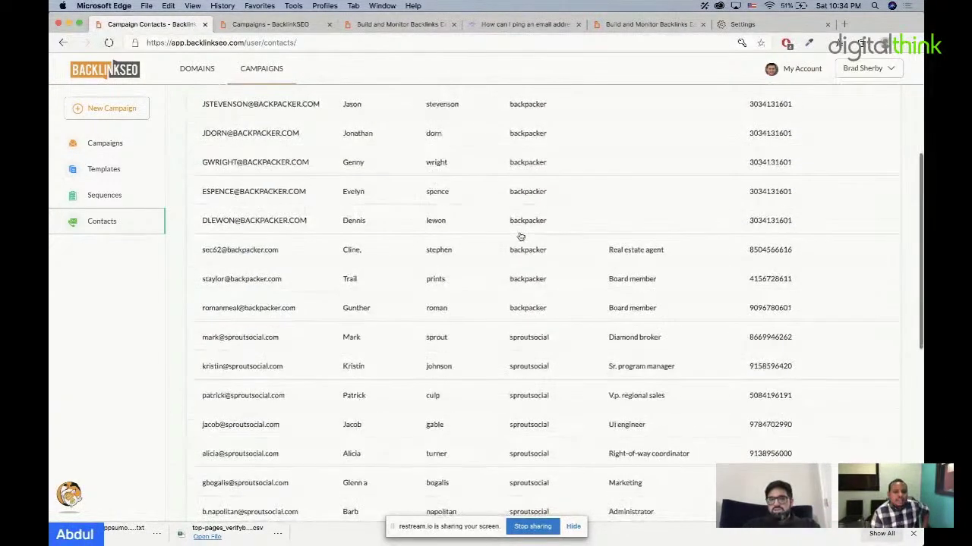
{"action": "scroll", "coordinate": [520, 236], "scroll_direction": "down", "scroll_amount": 1}
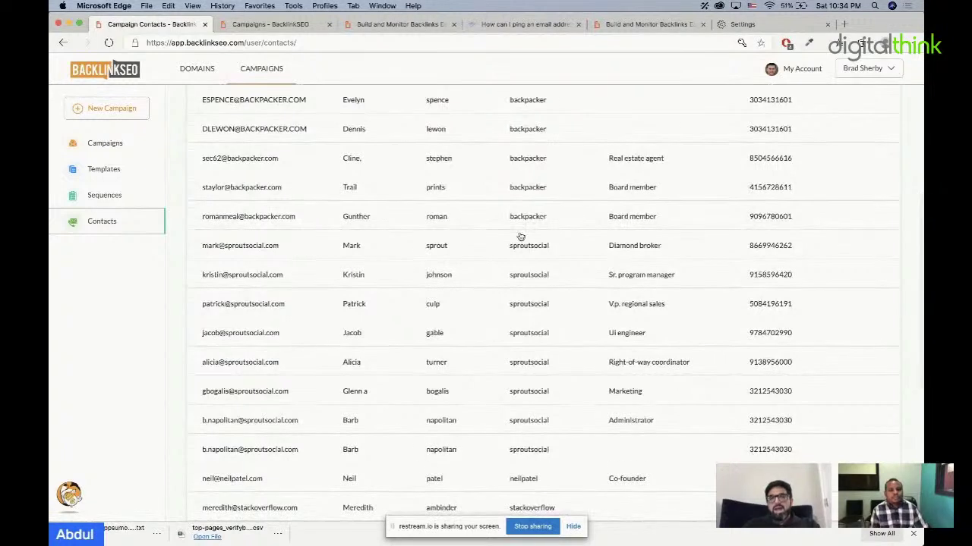
{"action": "left_click_drag", "start_coordinate": [300, 250], "coordinate": [201, 247]}
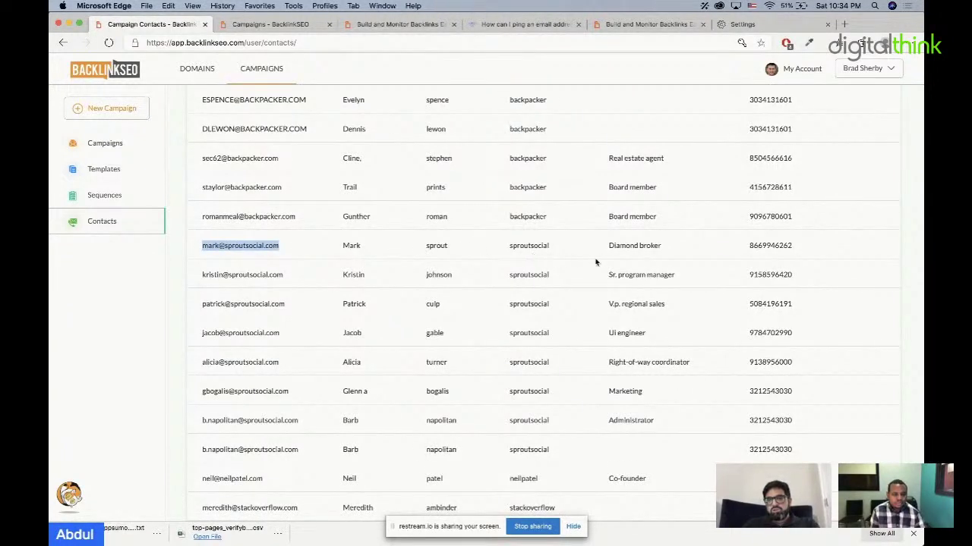
{"action": "left_click_drag", "start_coordinate": [603, 250], "coordinate": [660, 249]}
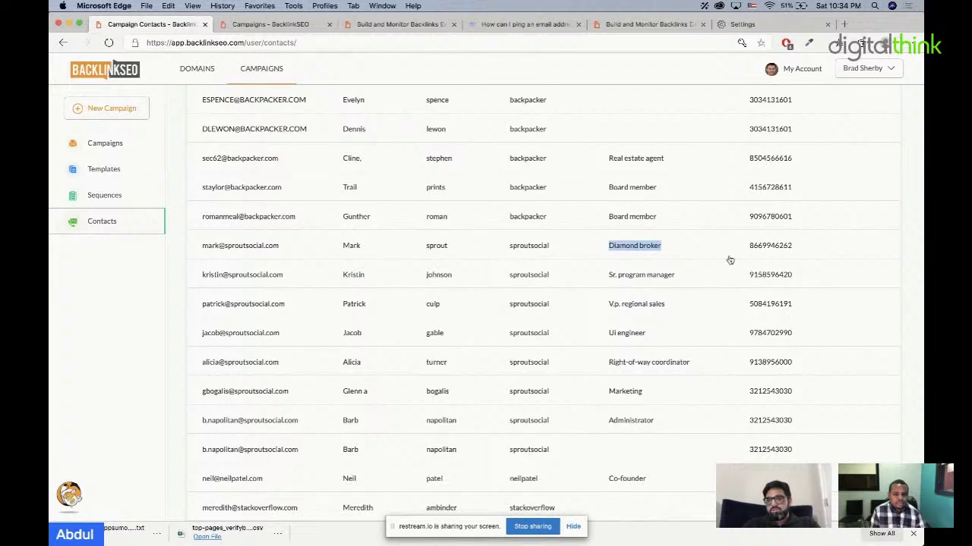
{"action": "left_click_drag", "start_coordinate": [707, 285], "coordinate": [552, 280]}
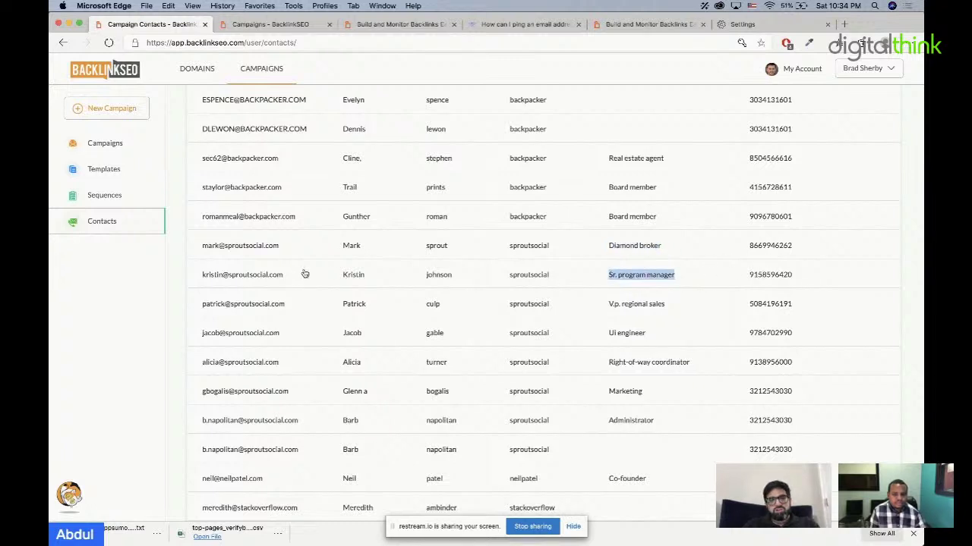
{"action": "left_click_drag", "start_coordinate": [303, 273], "coordinate": [175, 282]}
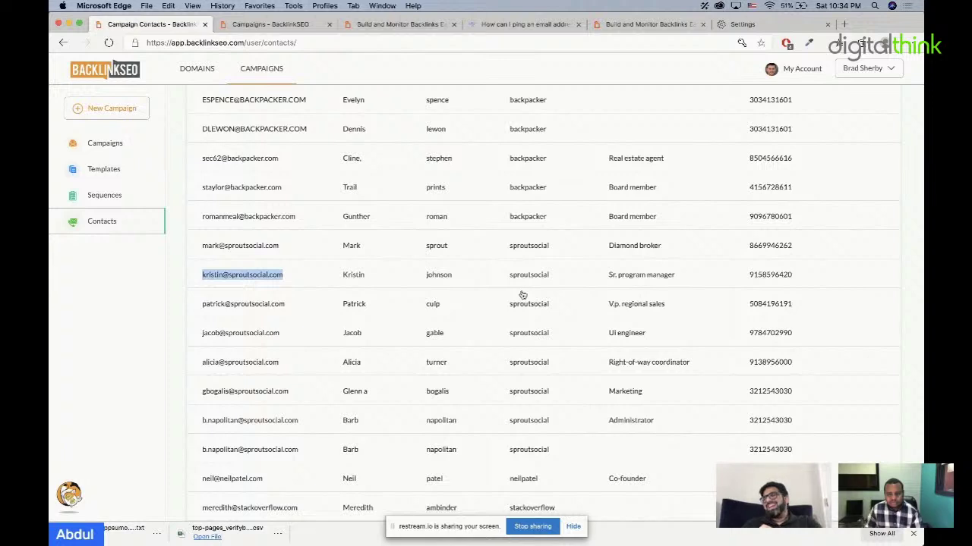
{"action": "left_click_drag", "start_coordinate": [806, 278], "coordinate": [724, 281]}
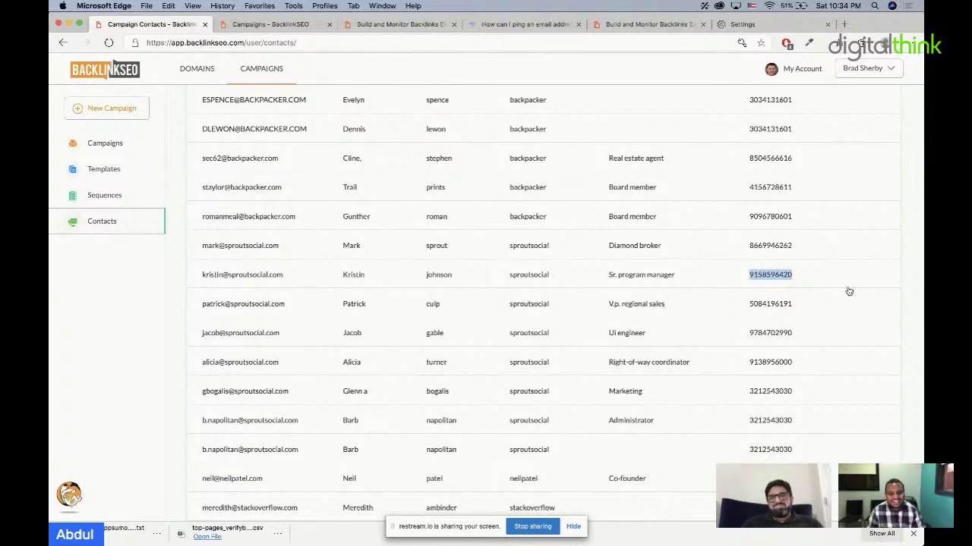
Step: Return to the Domains page listing Verifybee and Profiteh
{"action": "scroll", "coordinate": [848, 292], "scroll_direction": "up", "scroll_amount": 1}
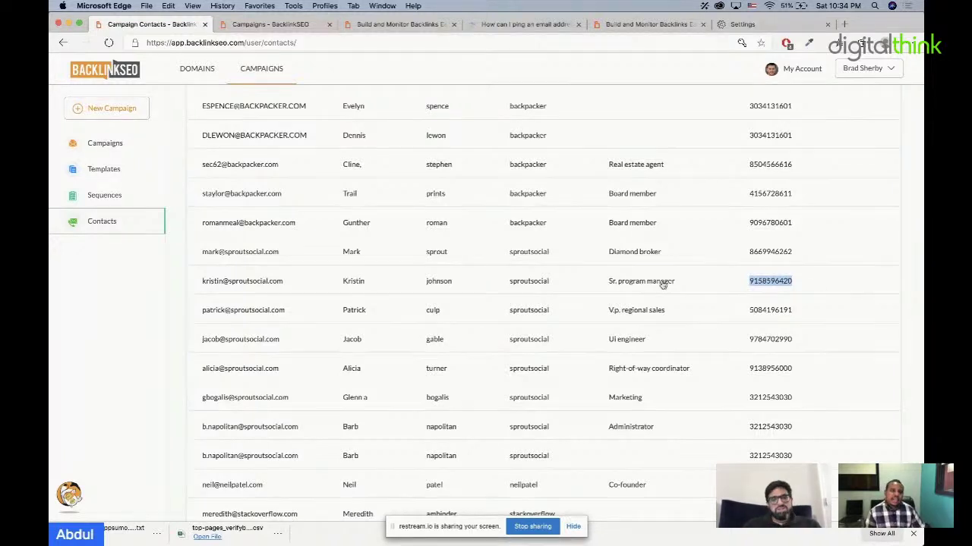
{"action": "scroll", "coordinate": [666, 285], "scroll_direction": "up", "scroll_amount": 1}
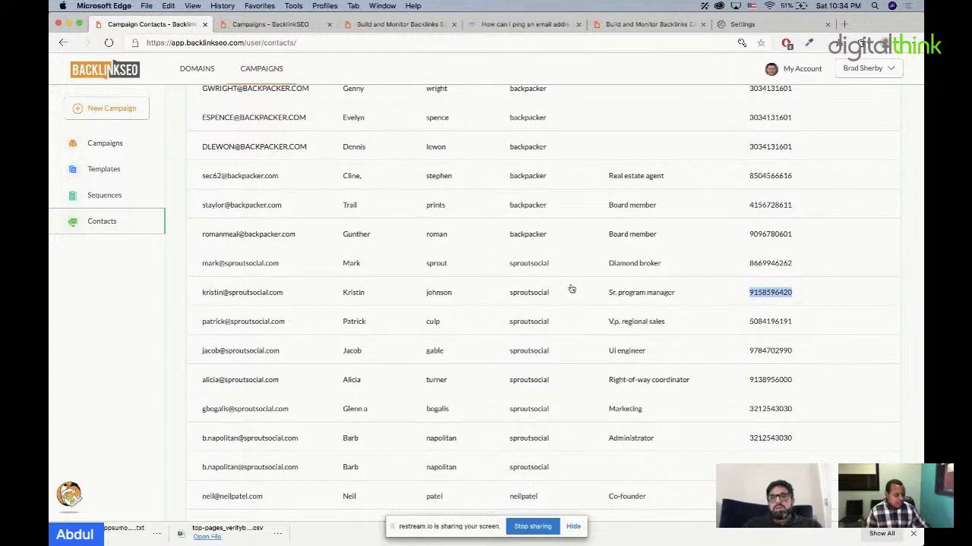
{"action": "scroll", "coordinate": [570, 289], "scroll_direction": "up", "scroll_amount": 5}
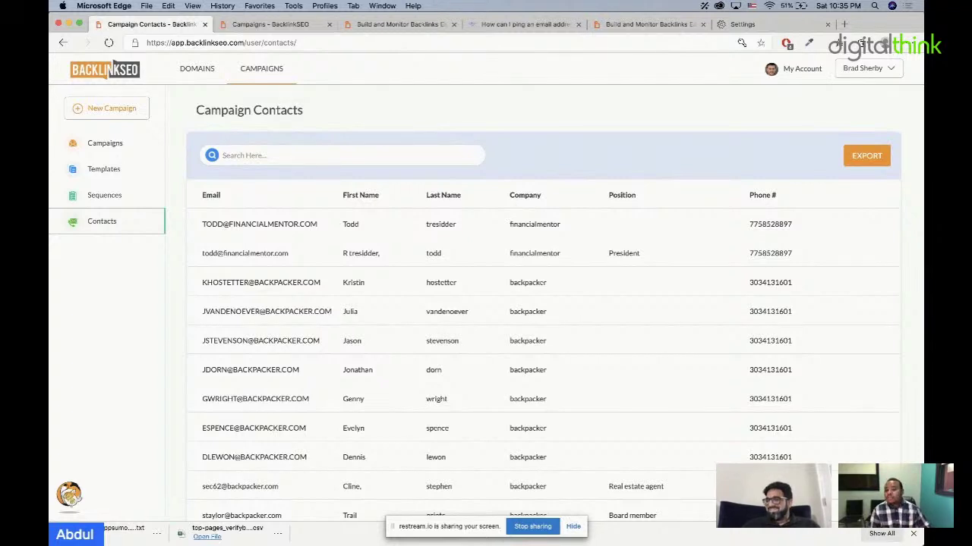
{"action": "left_click", "coordinate": [108, 72]}
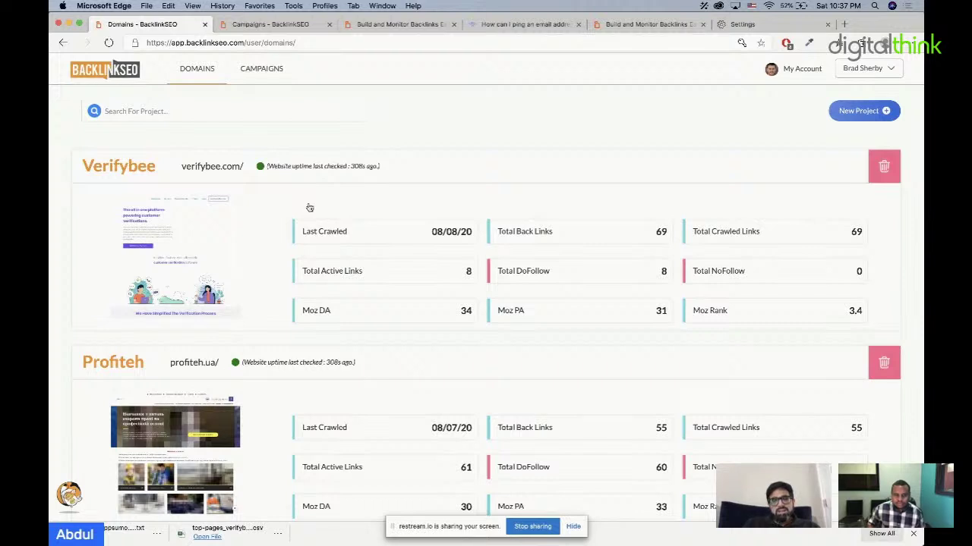
Step: Go from the domain projects to the Campaigns list of ten campaigns
{"action": "left_click", "coordinate": [870, 76]}
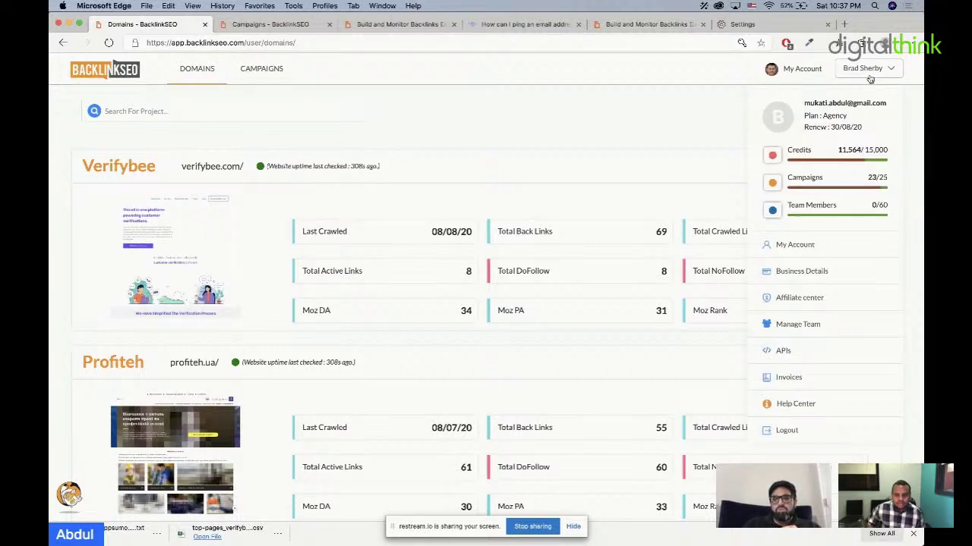
{"action": "left_click", "coordinate": [278, 69]}
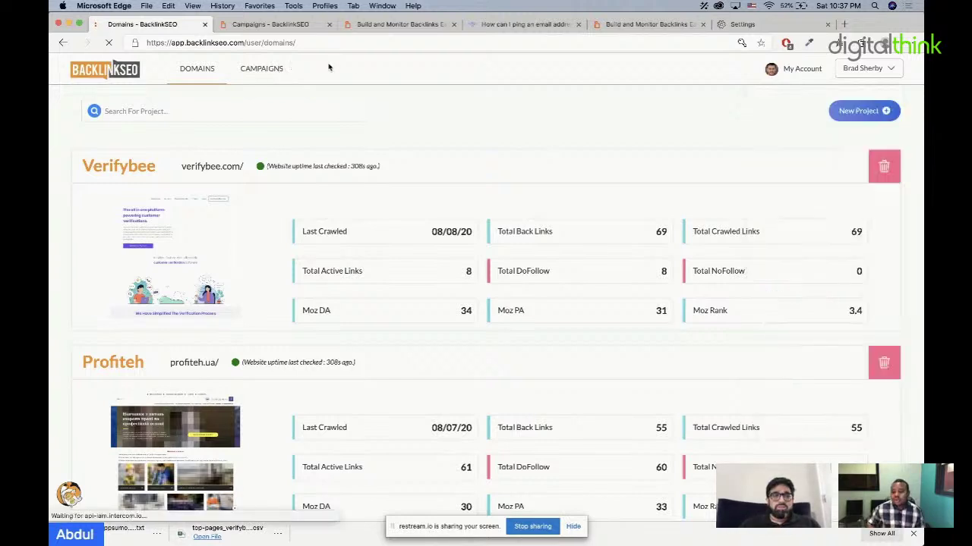
{"action": "left_click", "coordinate": [397, 40]}
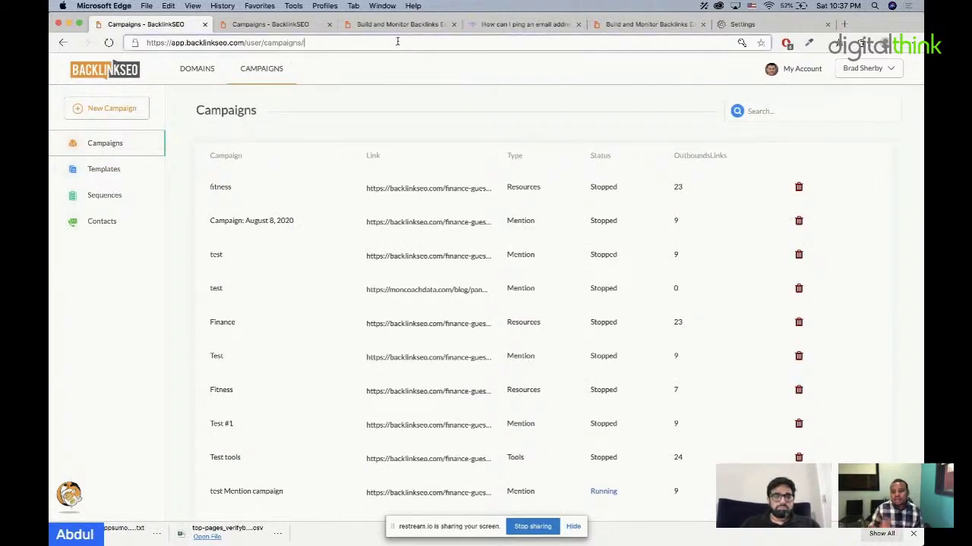
{"action": "left_click", "coordinate": [128, 264]}
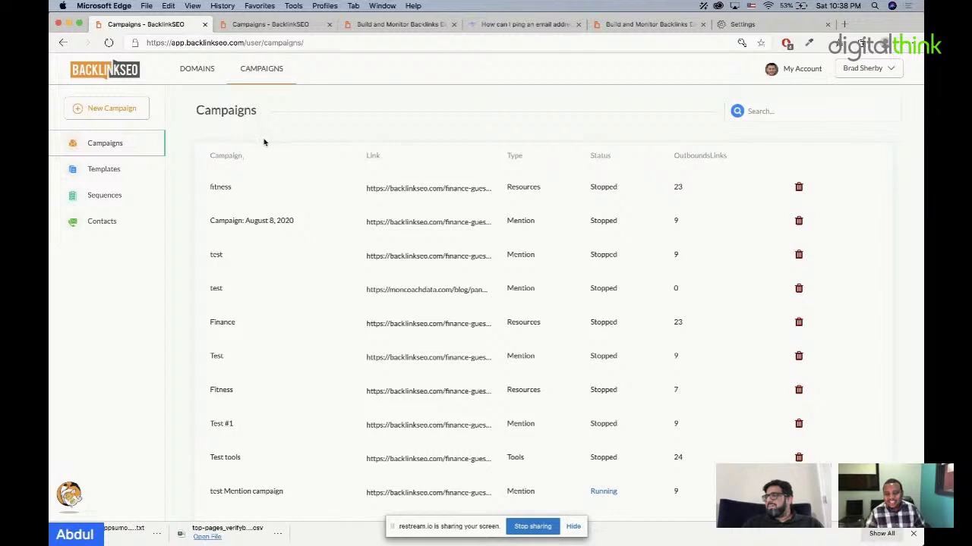
Step: Bring up the Add Team Member form via Manage Team in the account menu
{"action": "left_click", "coordinate": [898, 70]}
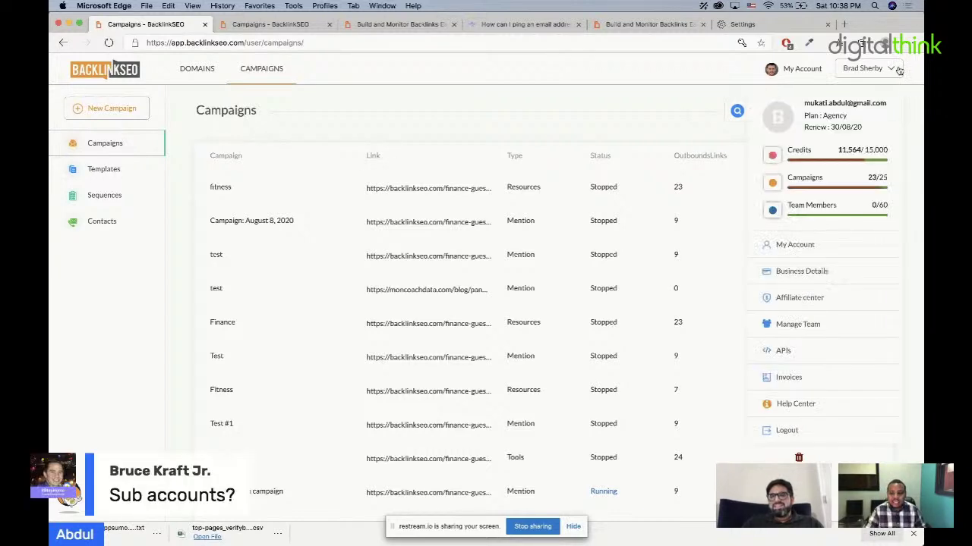
{"action": "left_click", "coordinate": [811, 325]}
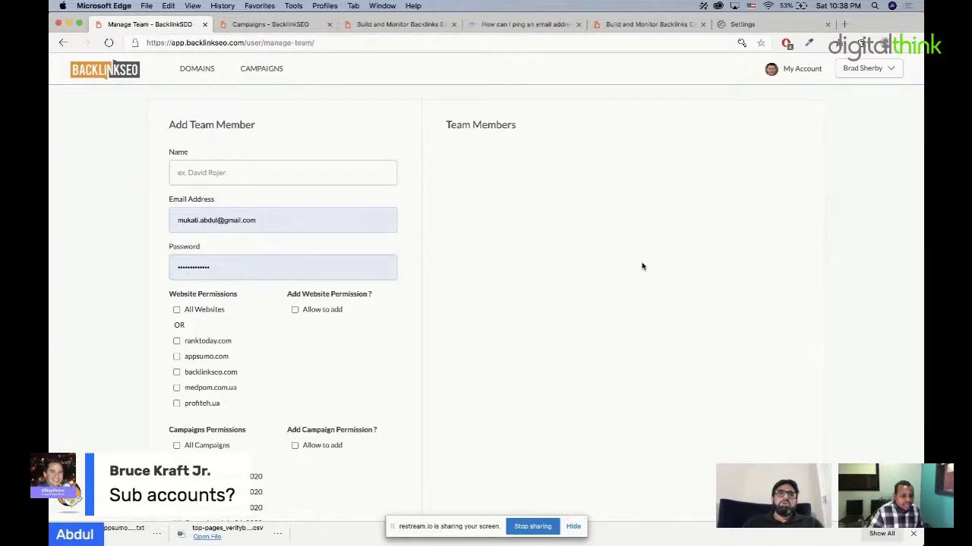
{"action": "scroll", "coordinate": [648, 302], "scroll_direction": "down", "scroll_amount": 1}
{"action": "scroll", "coordinate": [648, 302], "scroll_direction": "up", "scroll_amount": 1}
{"action": "scroll", "coordinate": [648, 302], "scroll_direction": "down", "scroll_amount": 3}
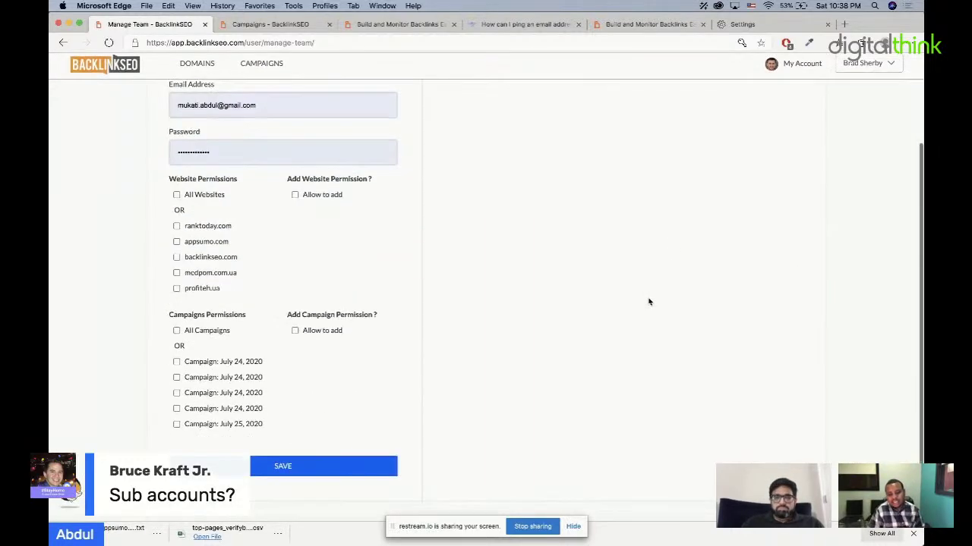
{"action": "scroll", "coordinate": [648, 302], "scroll_direction": "up", "scroll_amount": 3}
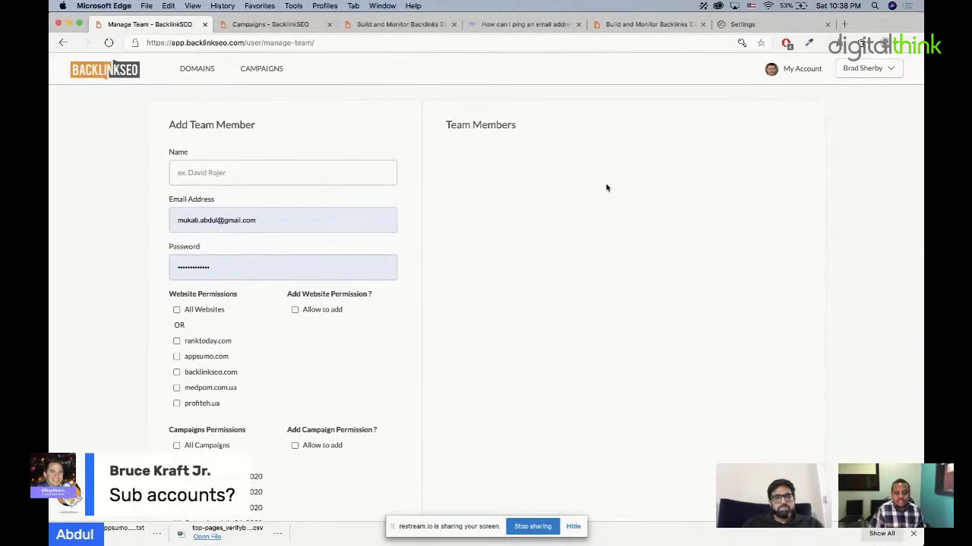
{"action": "left_click_drag", "start_coordinate": [255, 129], "coordinate": [170, 129]}
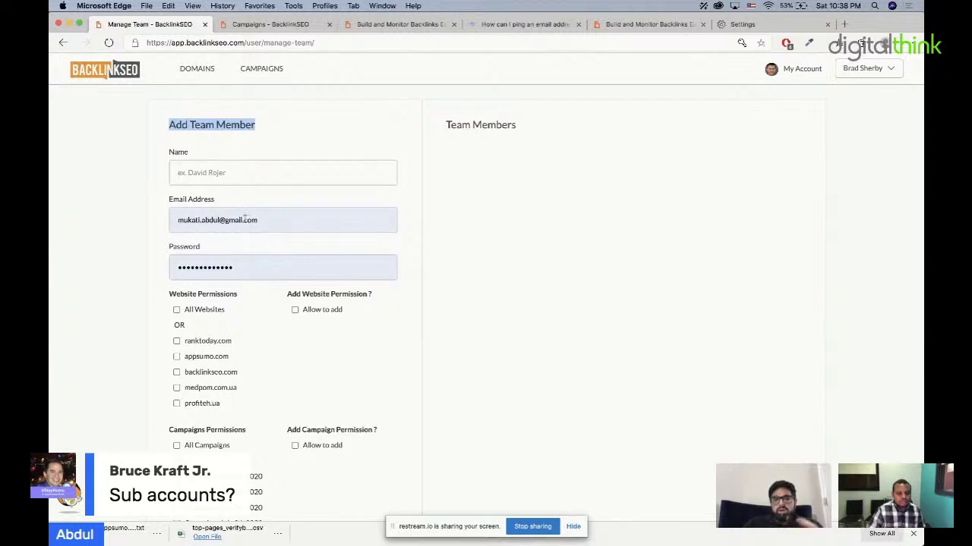
Step: Tick Allow to add under Add Website Permission and grant access to All Websites
{"action": "left_click", "coordinate": [178, 310]}
{"action": "left_click", "coordinate": [178, 310]}
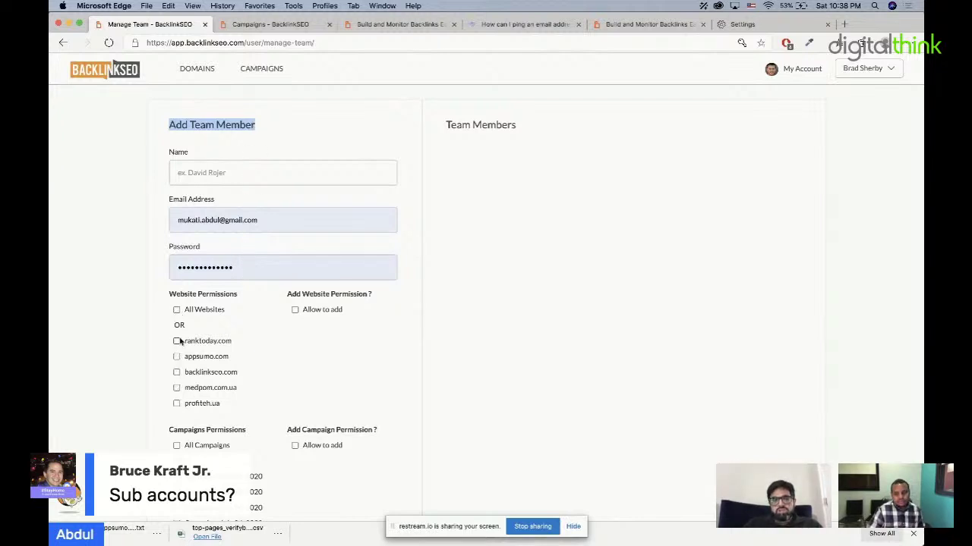
{"action": "left_click", "coordinate": [176, 340]}
{"action": "left_click", "coordinate": [174, 365]}
{"action": "left_click_drag", "start_coordinate": [290, 296], "coordinate": [347, 296]}
{"action": "left_click", "coordinate": [295, 309]}
{"action": "scroll", "coordinate": [296, 383], "scroll_direction": "down", "scroll_amount": 1}
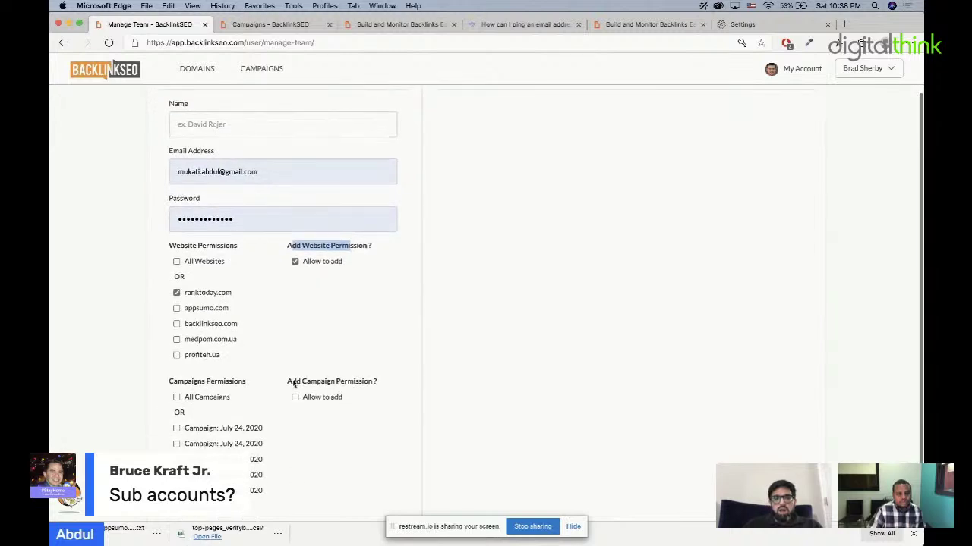
{"action": "left_click", "coordinate": [176, 262]}
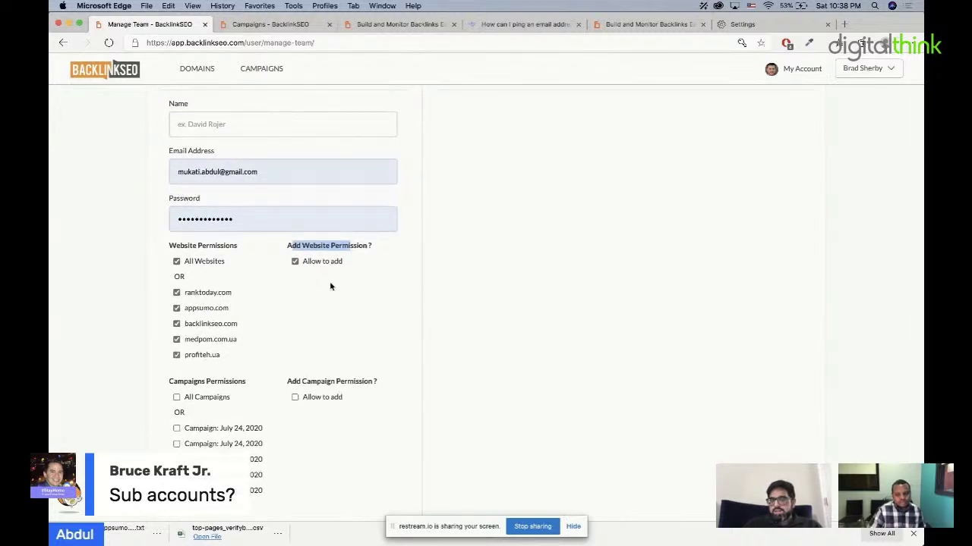